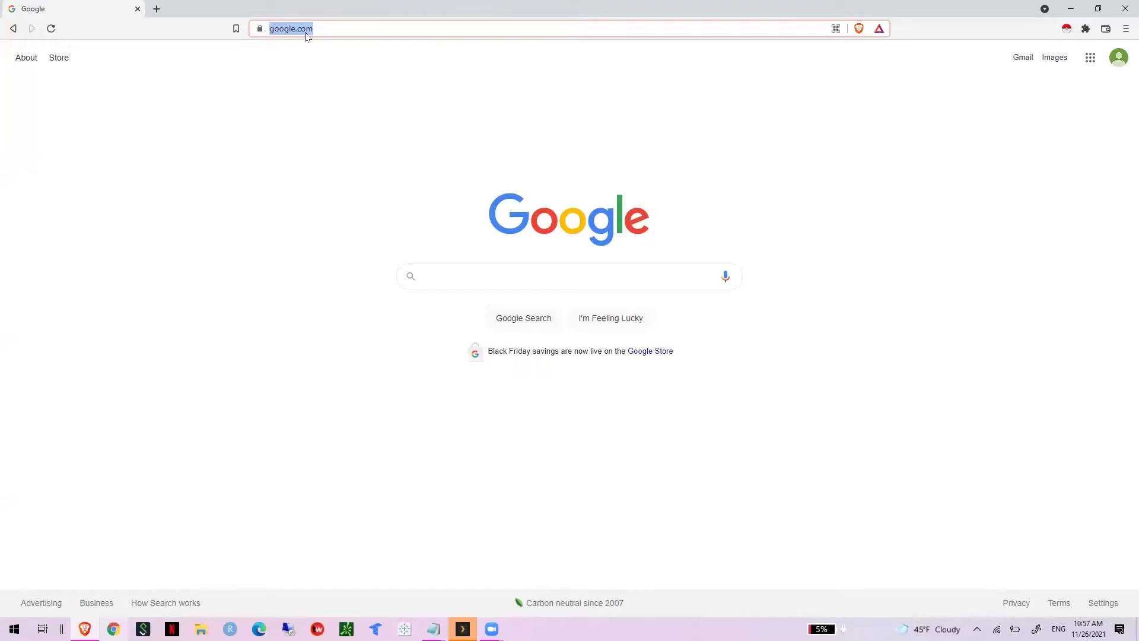
Open the IMDb site and search for 'midnight in' in its search box
type("imdb")
key("Return")
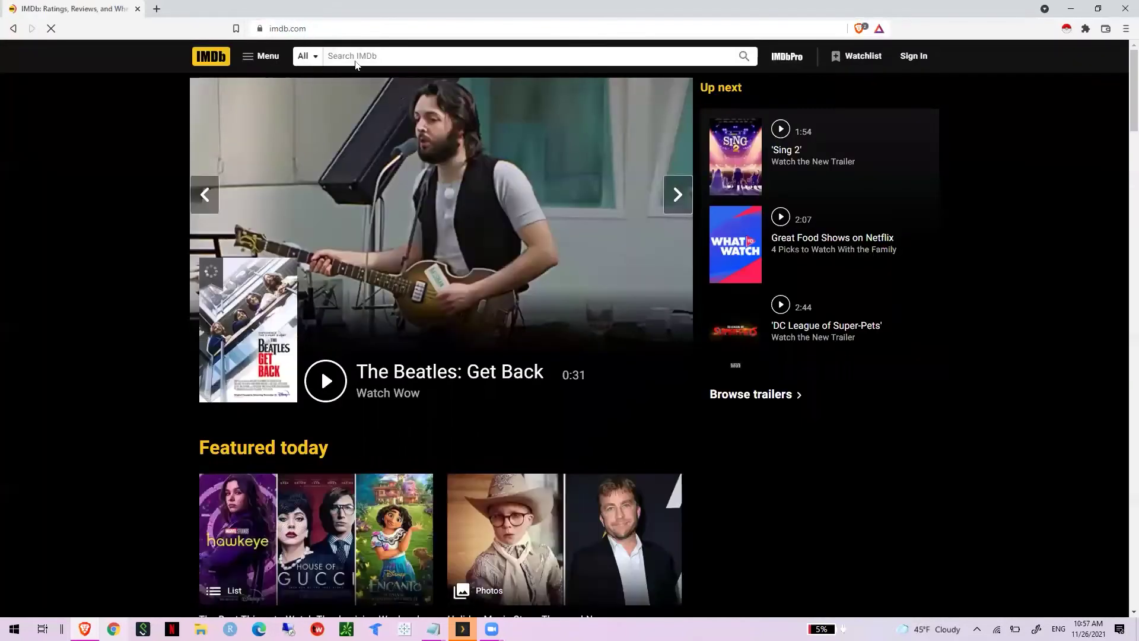
left_click(395, 53)
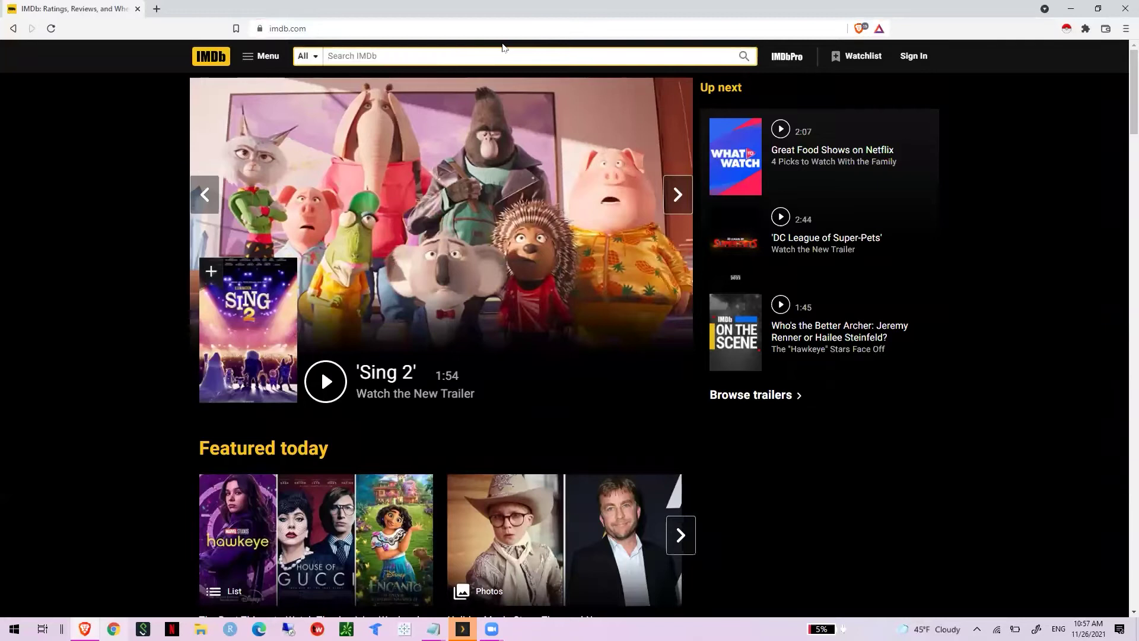
type("midnight")
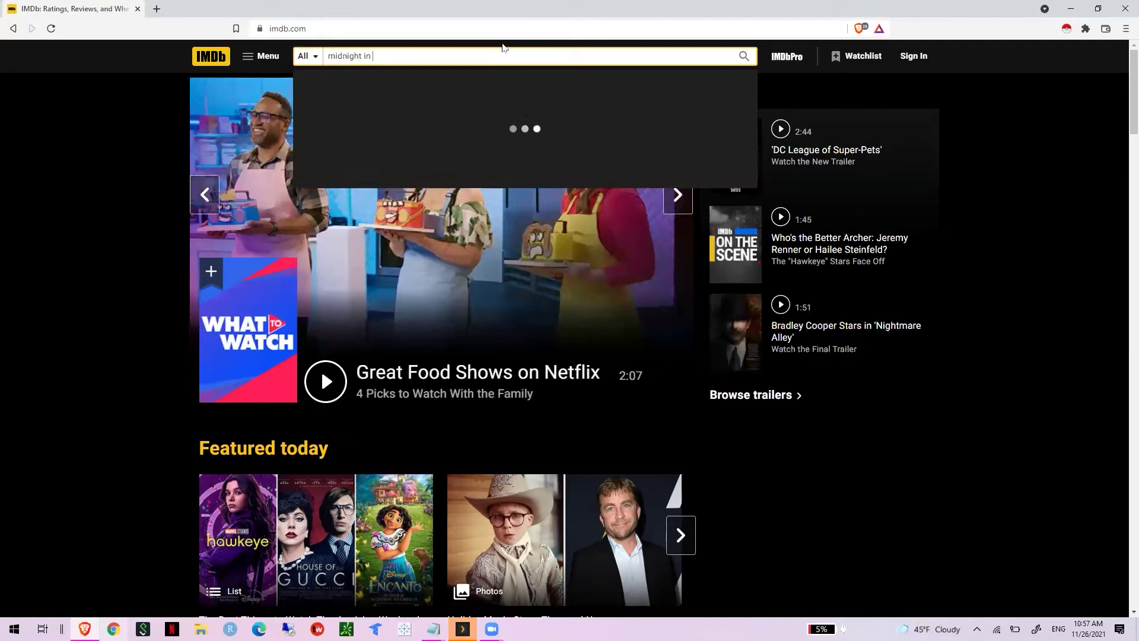
type(" in")
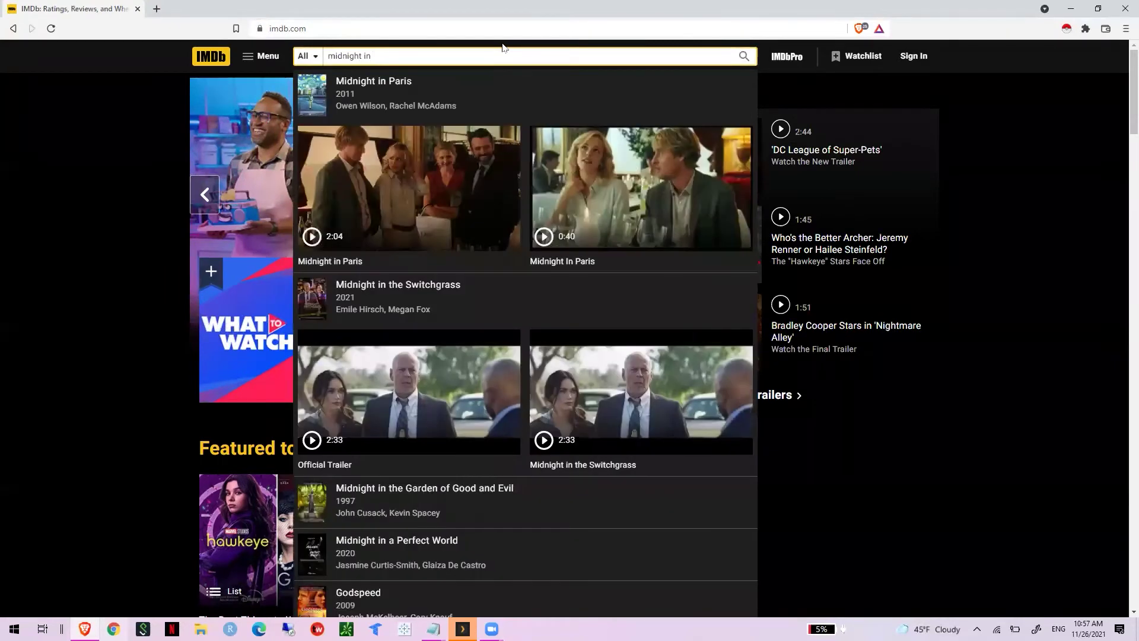
Open the Midnight in Paris (2011) title page and scroll down to its User reviews section
left_click(448, 79)
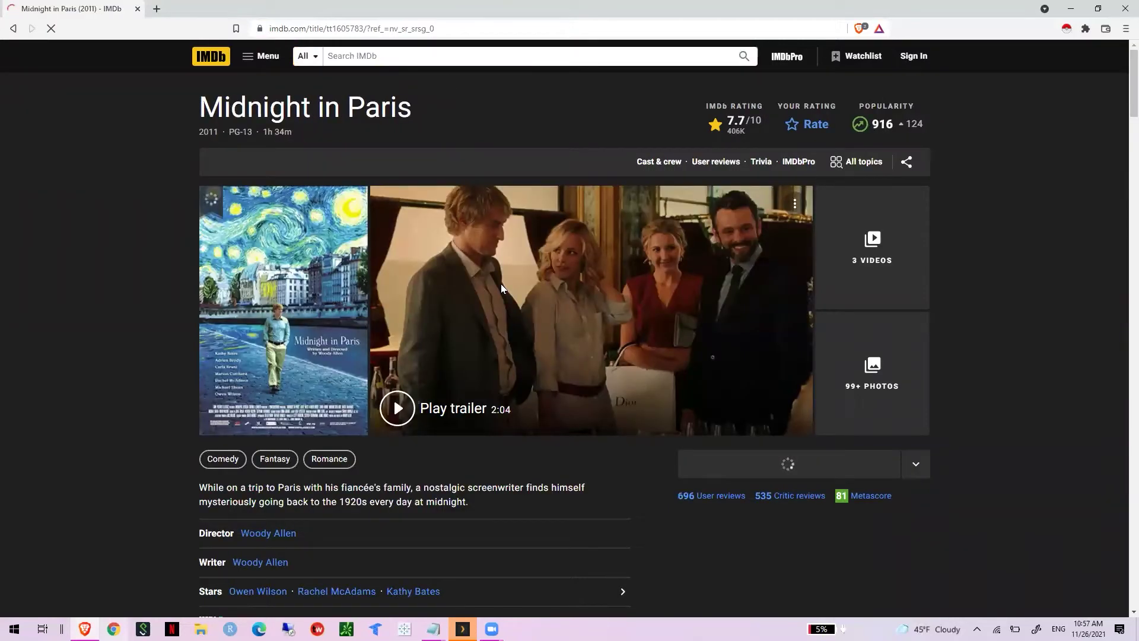
scroll(501, 290, "down", 3)
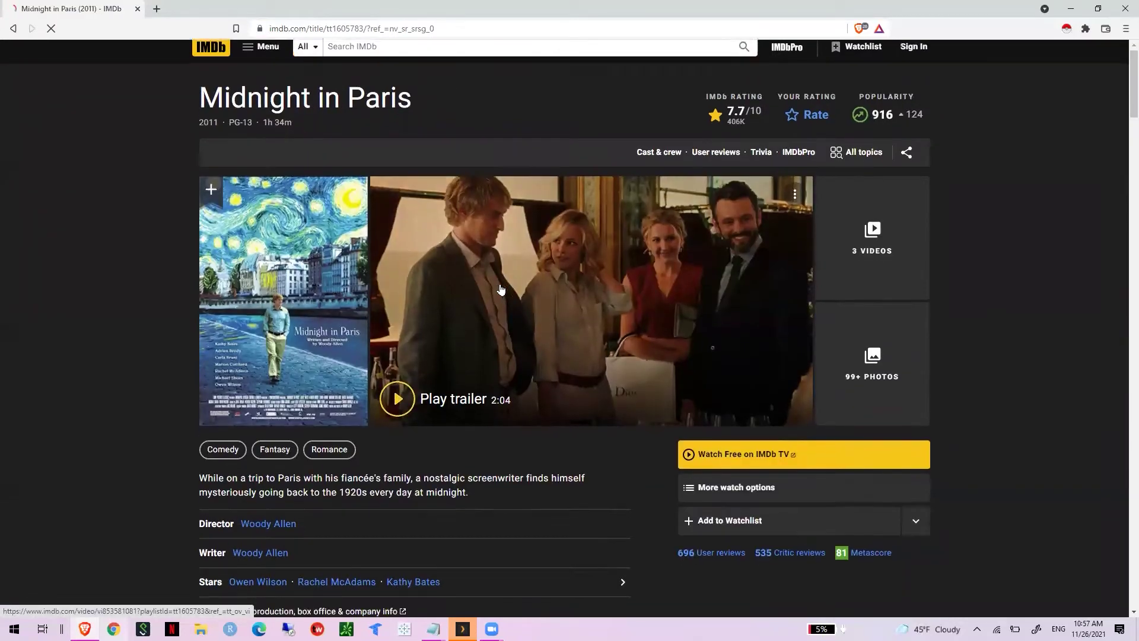
scroll(501, 290, "down", 6)
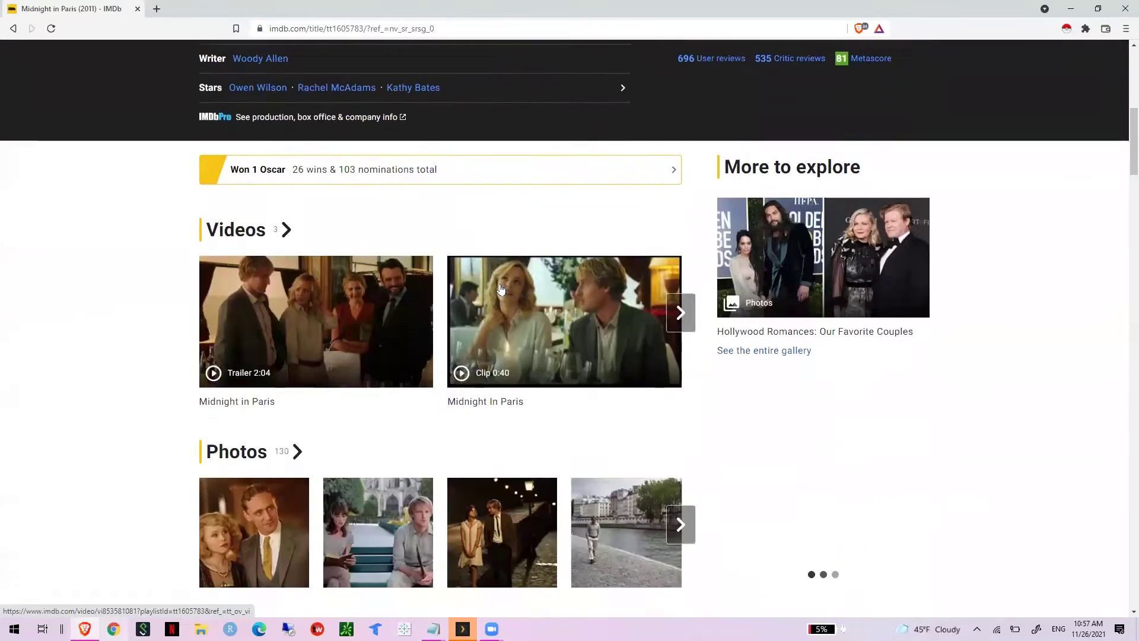
scroll(501, 289, "down", 13)
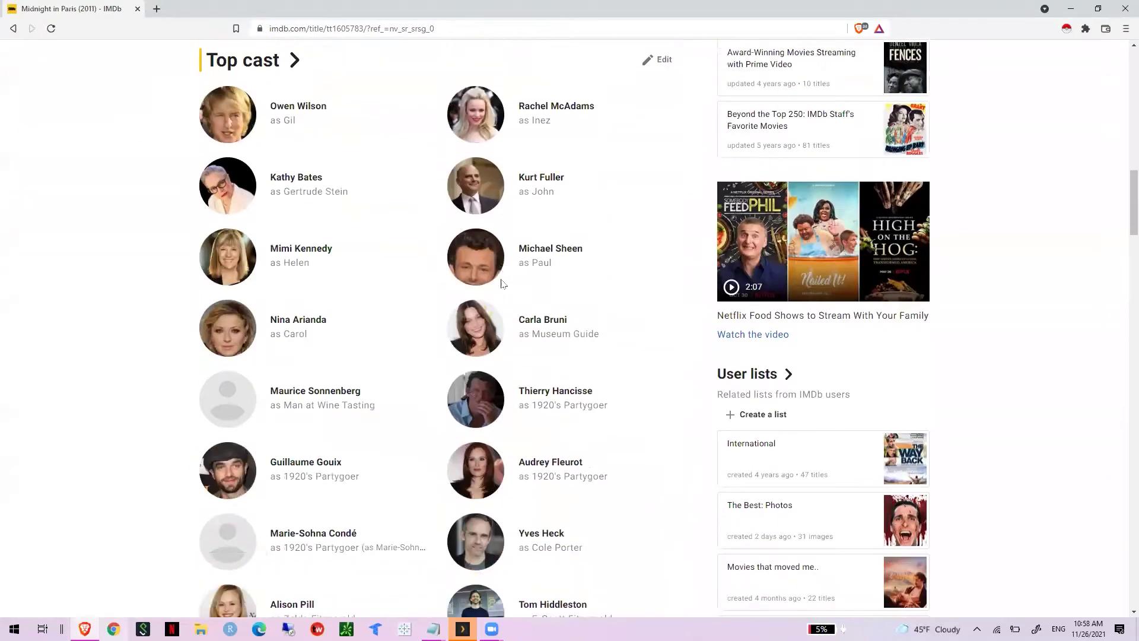
scroll(501, 283, "down", 14)
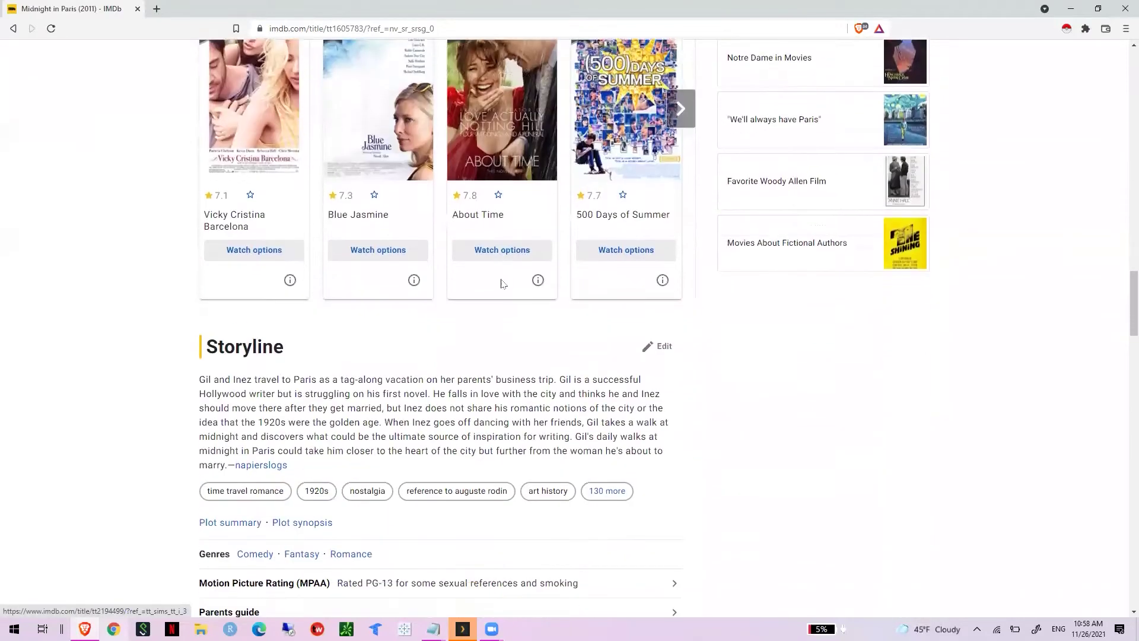
scroll(501, 283, "down", 10)
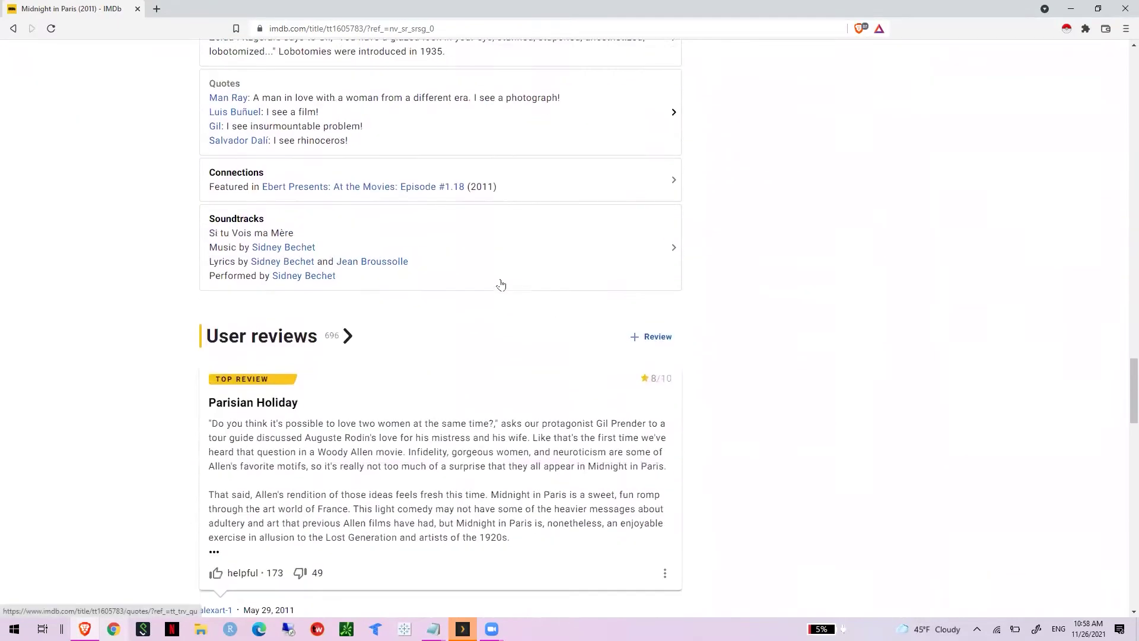
scroll(500, 283, "down", 1)
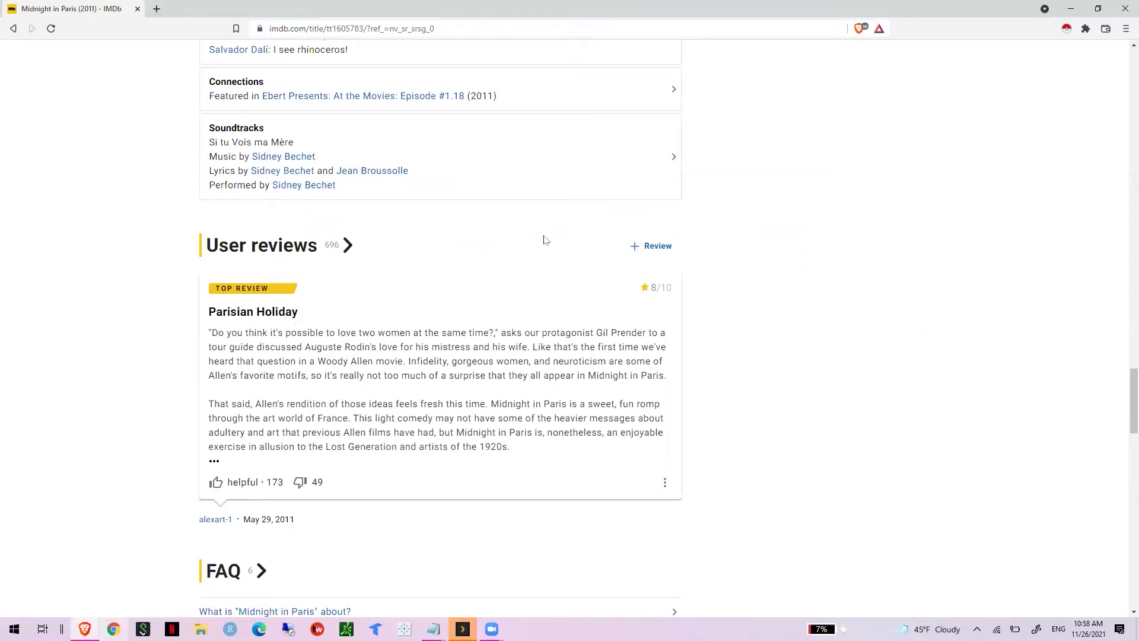
Open the full User Reviews page and scroll down to the Load More button
left_click(259, 248)
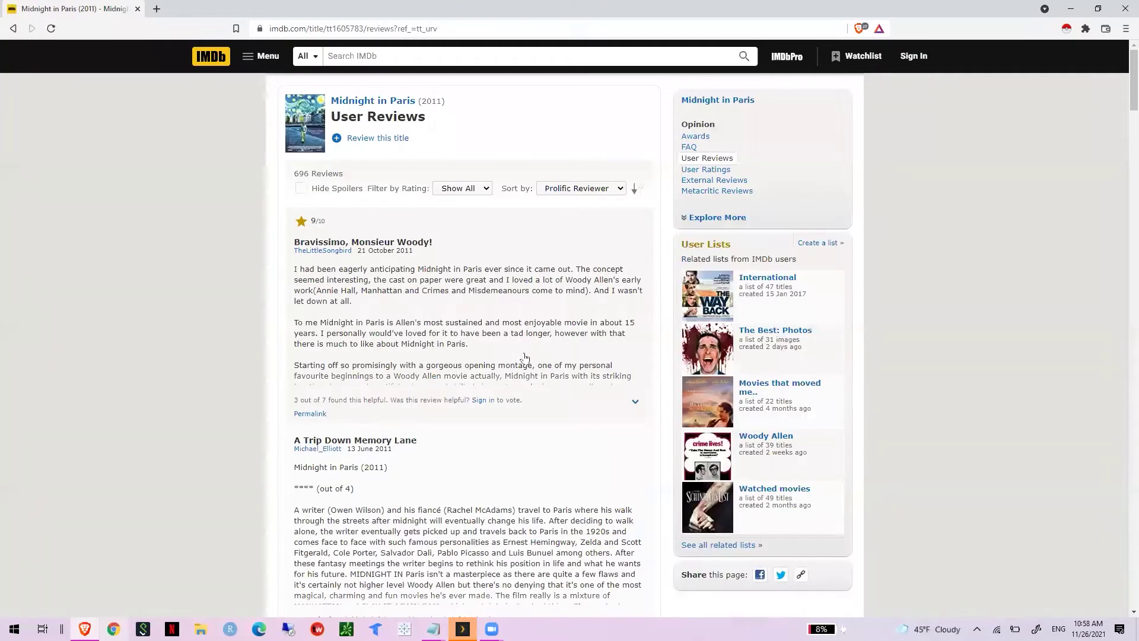
scroll(525, 357, "down", 2)
scroll(525, 358, "down", 13)
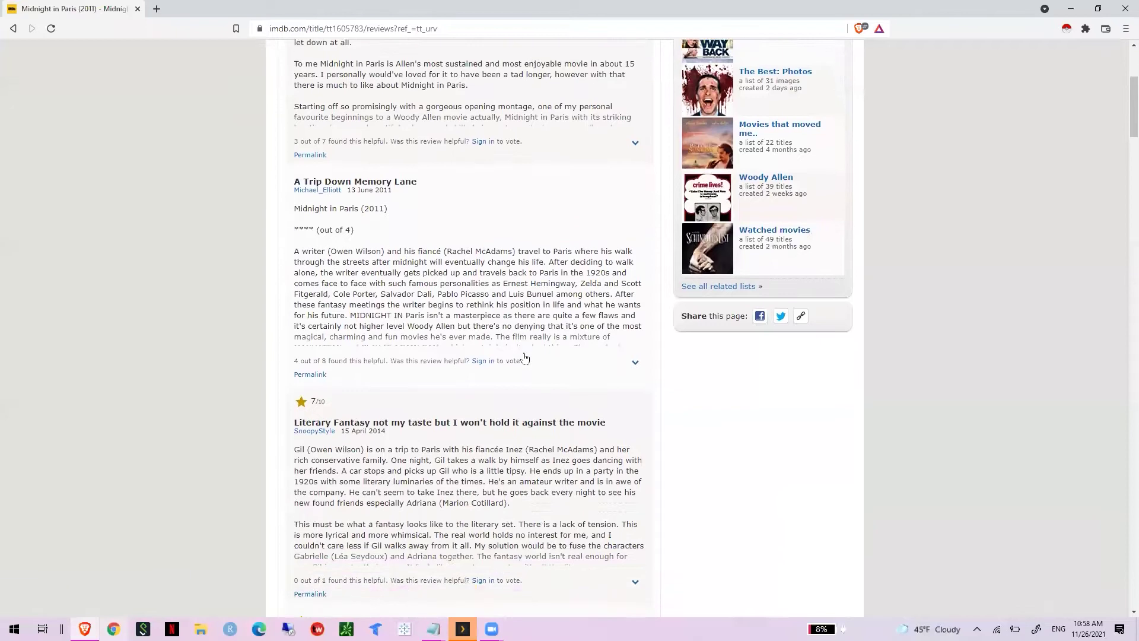
scroll(524, 358, "down", 2)
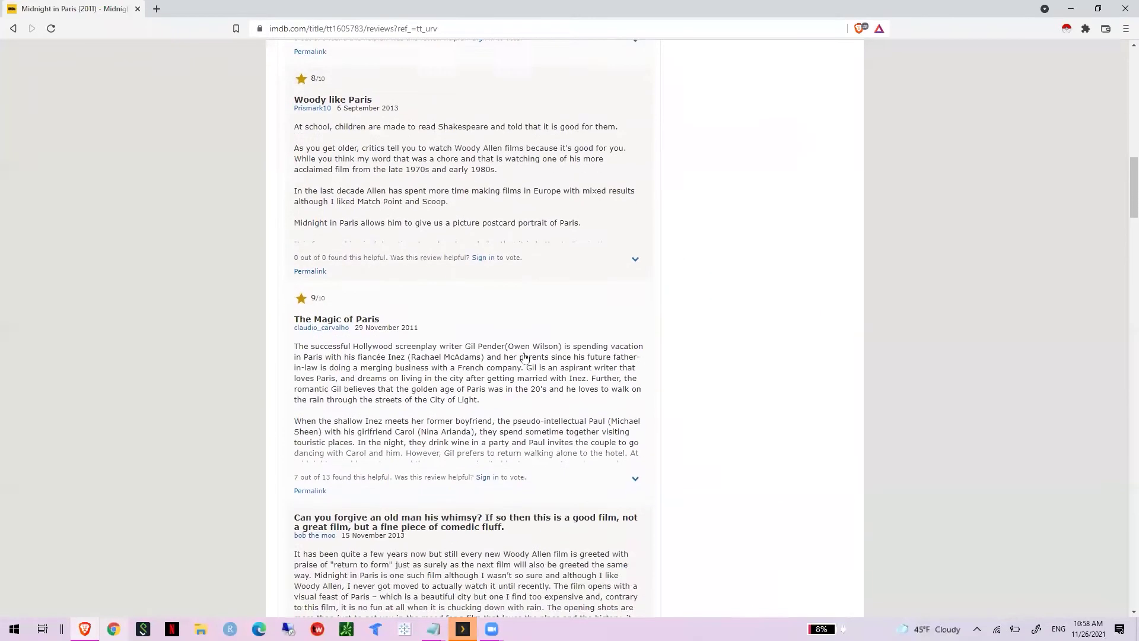
scroll(525, 358, "up", 1)
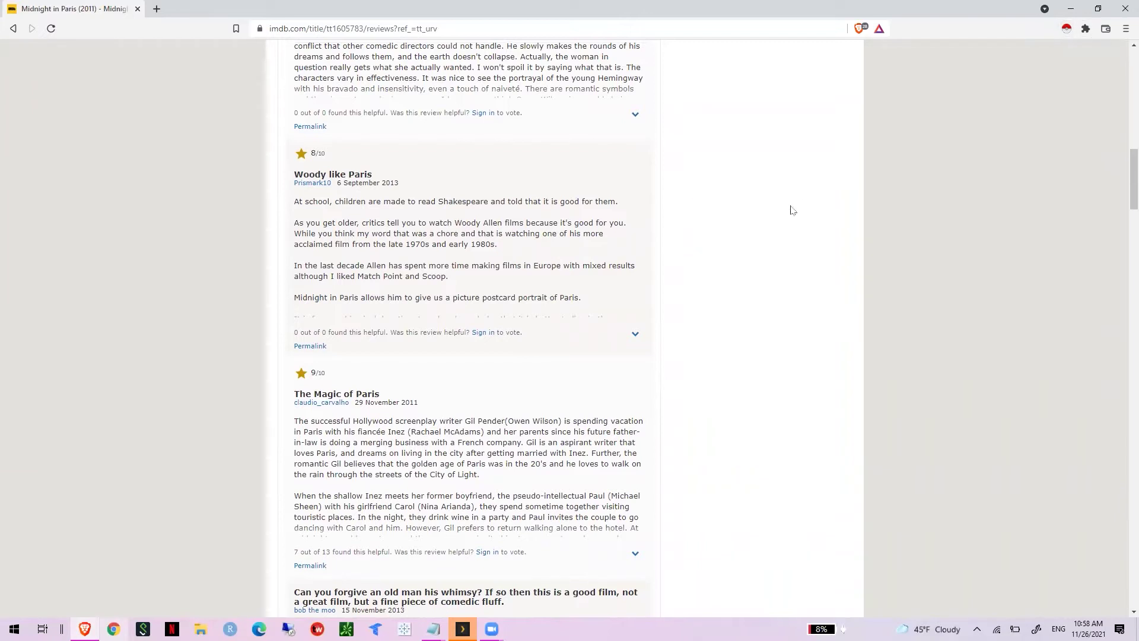
scroll(629, 338, "down", 8)
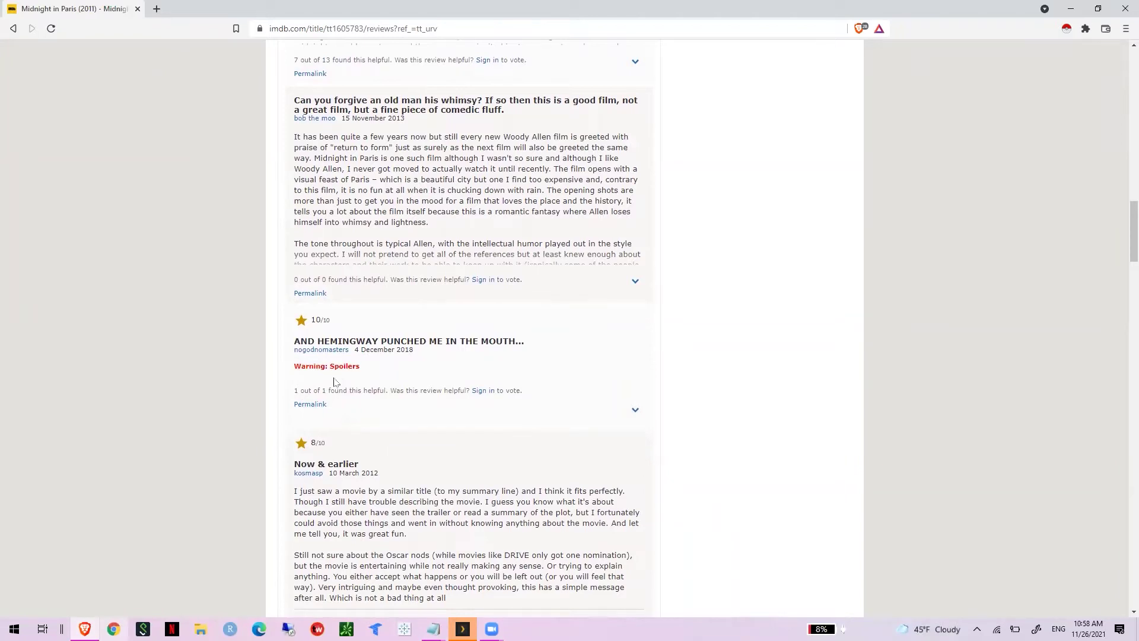
scroll(438, 418, "down", 15)
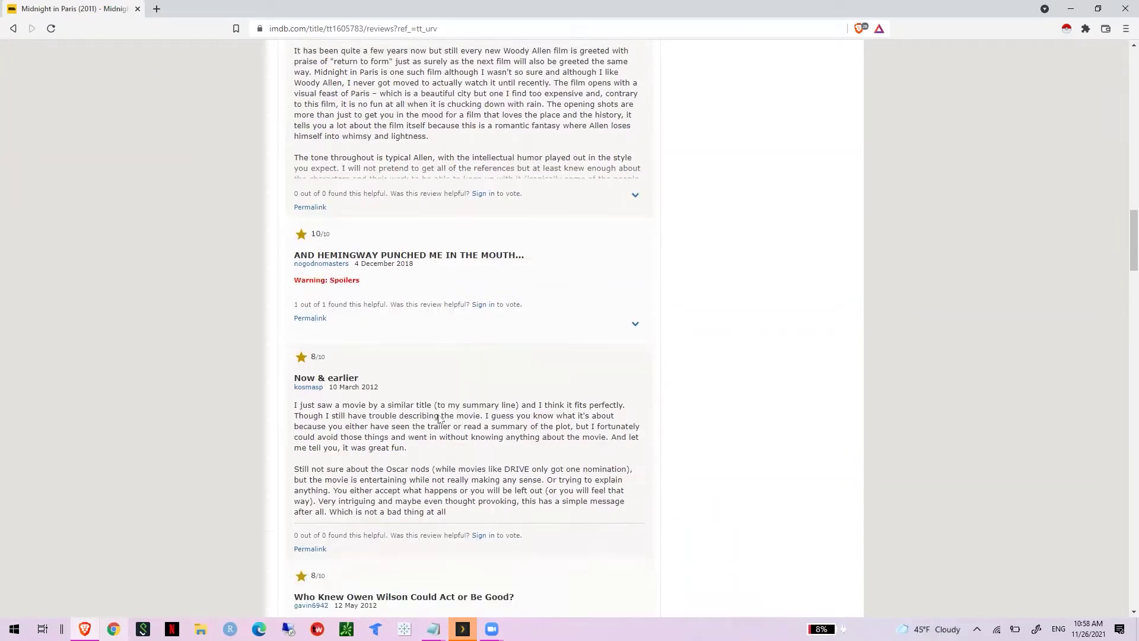
scroll(580, 336, "down", 5)
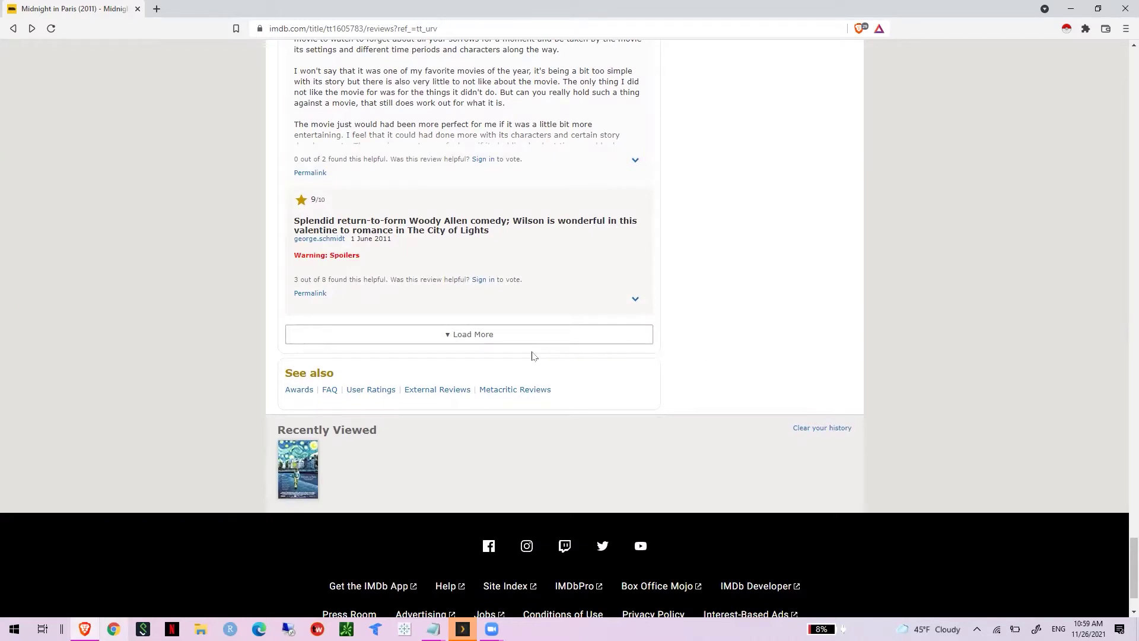
left_click(473, 337)
scroll(647, 410, "down", 15)
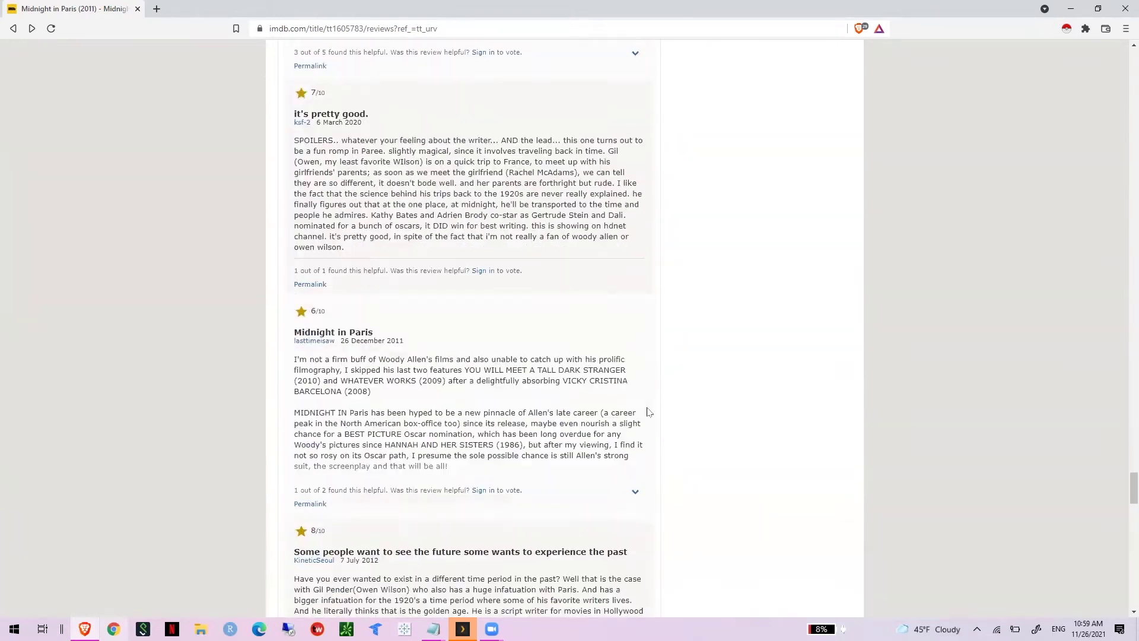
scroll(648, 411, "down", 10)
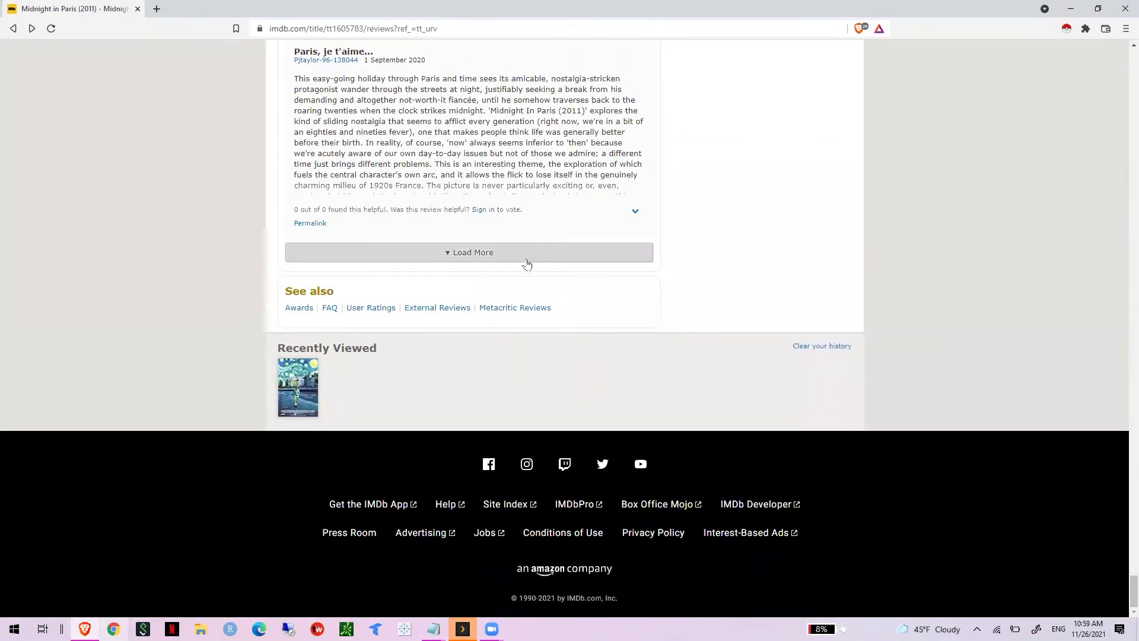
left_click(507, 261)
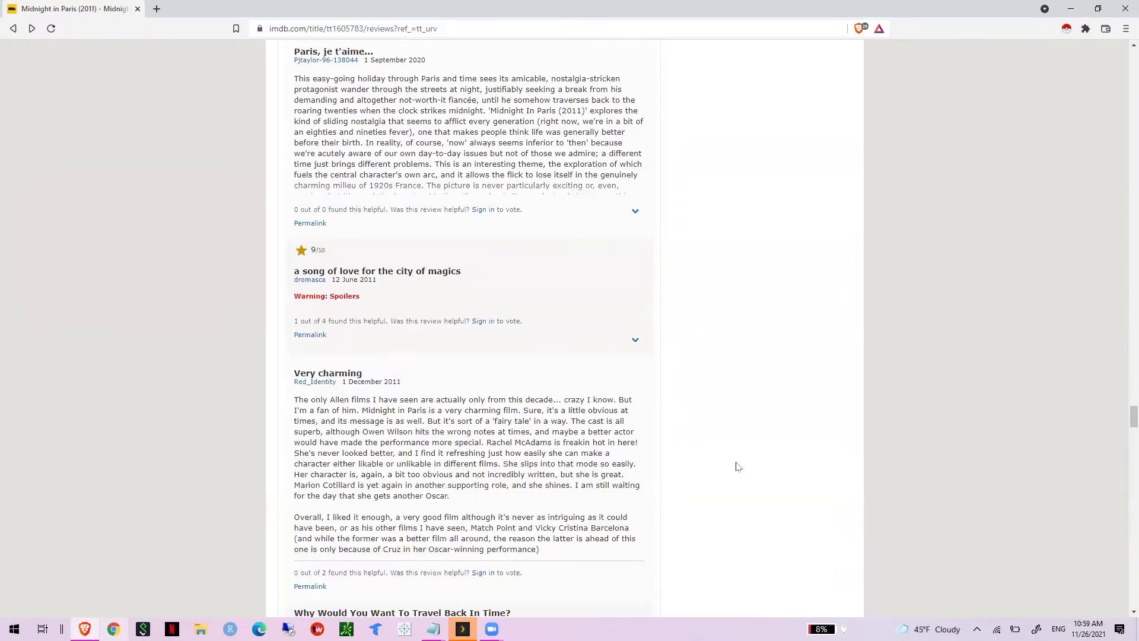
scroll(737, 467, "down", 20)
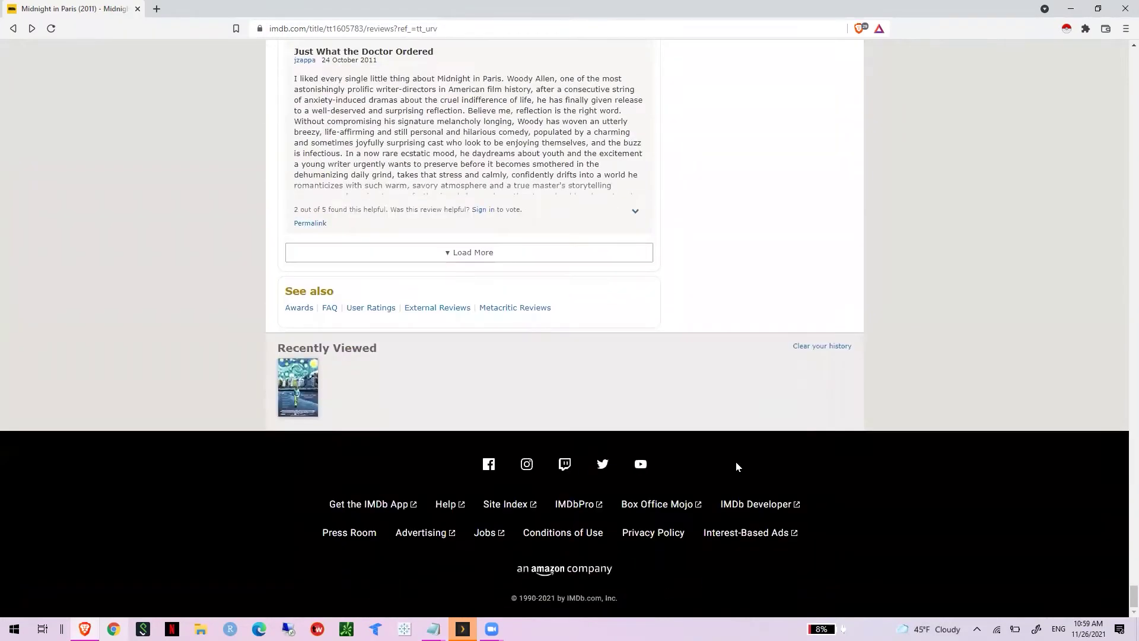
left_click(482, 253)
scroll(656, 347, "down", 1)
scroll(656, 347, "down", 15)
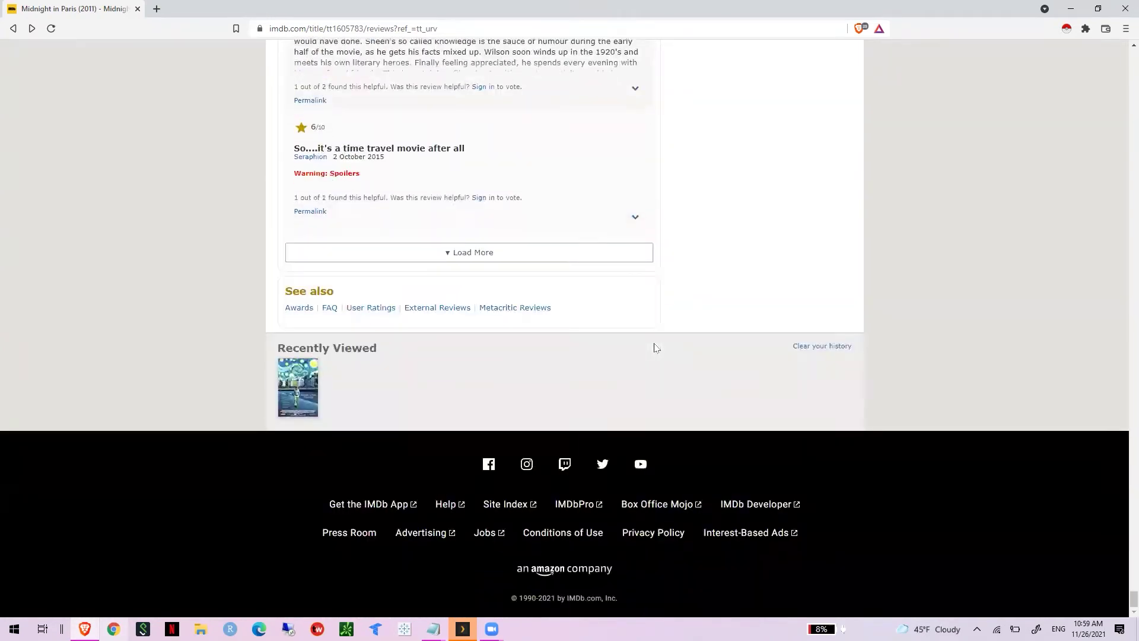
left_click(482, 254)
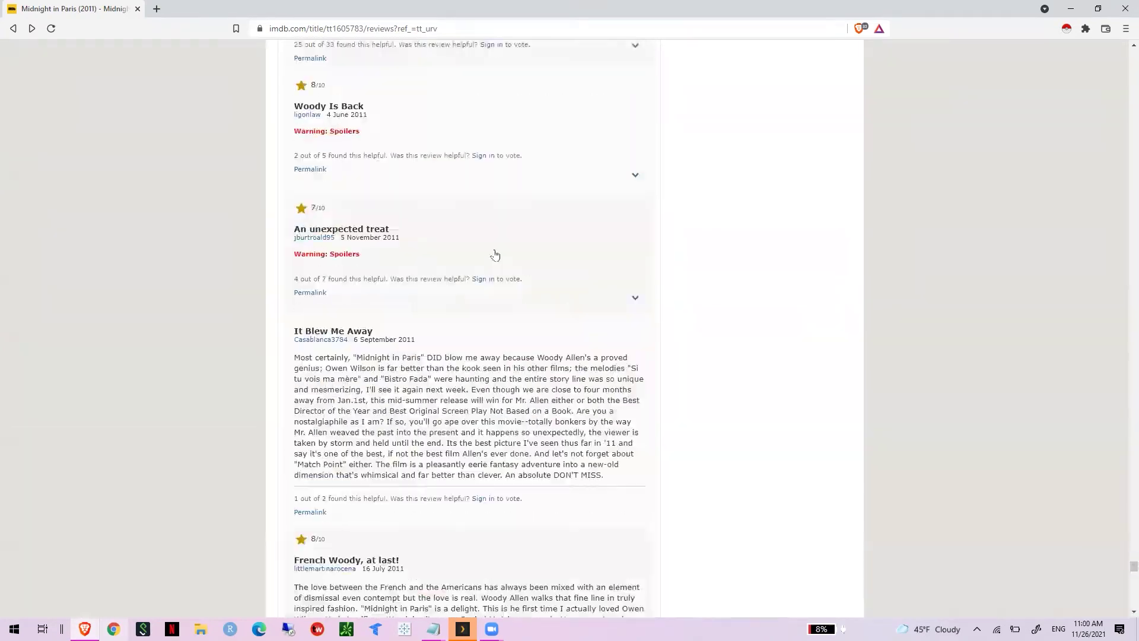
scroll(482, 254, "down", 10)
left_click(482, 254)
scroll(469, 254, "down", 10)
left_click(469, 254)
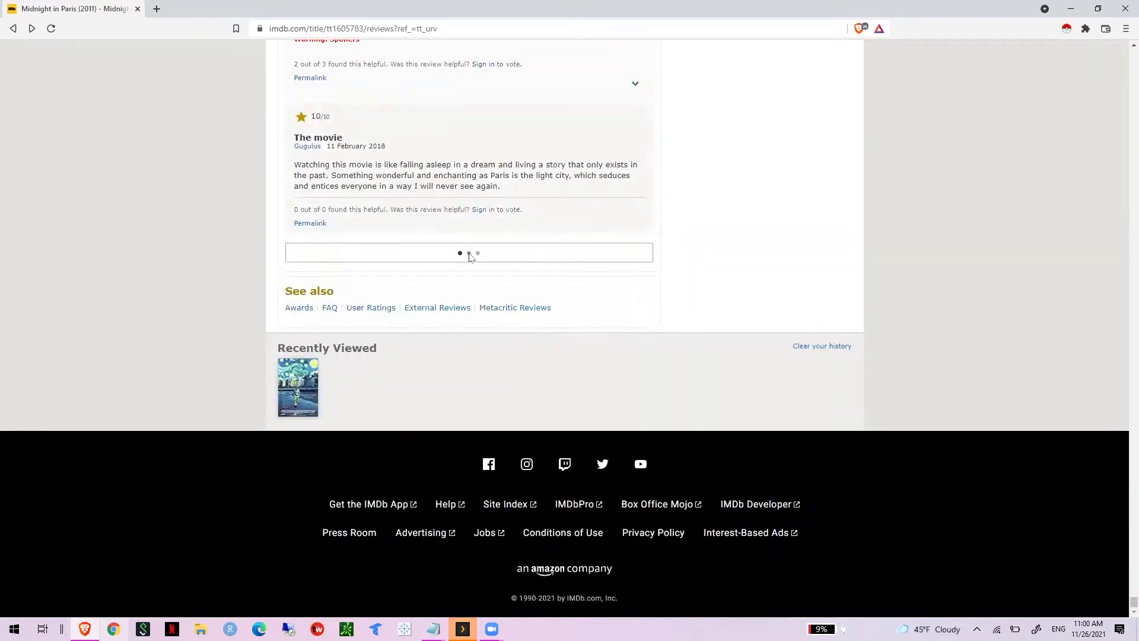
scroll(473, 259, "down", 10)
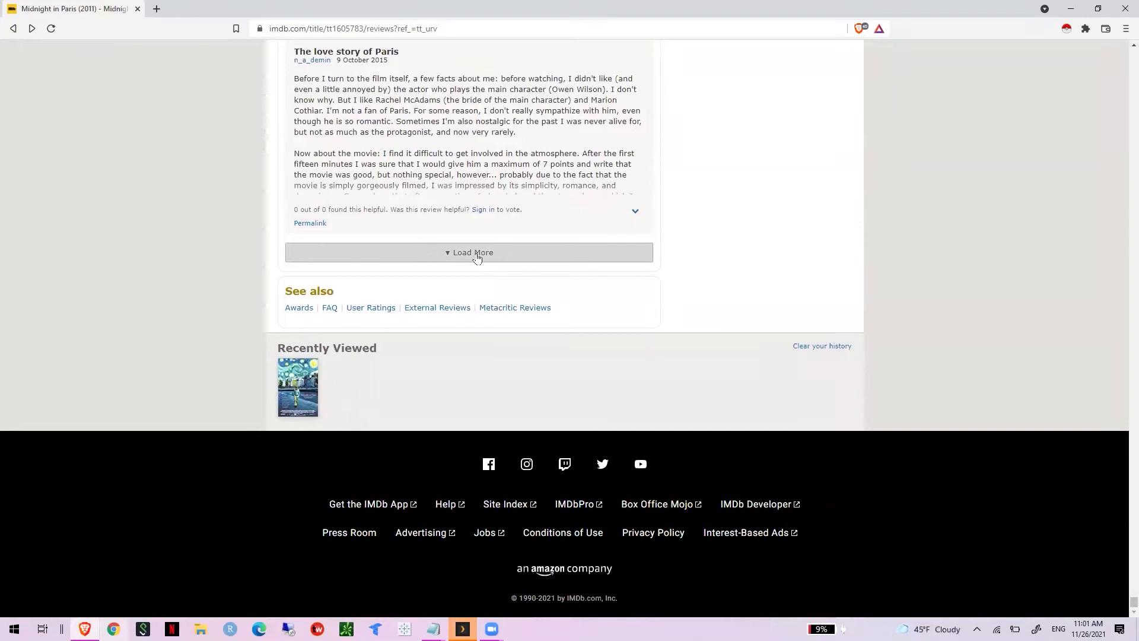
left_click(478, 256)
scroll(479, 259, "down", 8)
scroll(479, 258, "down", 15)
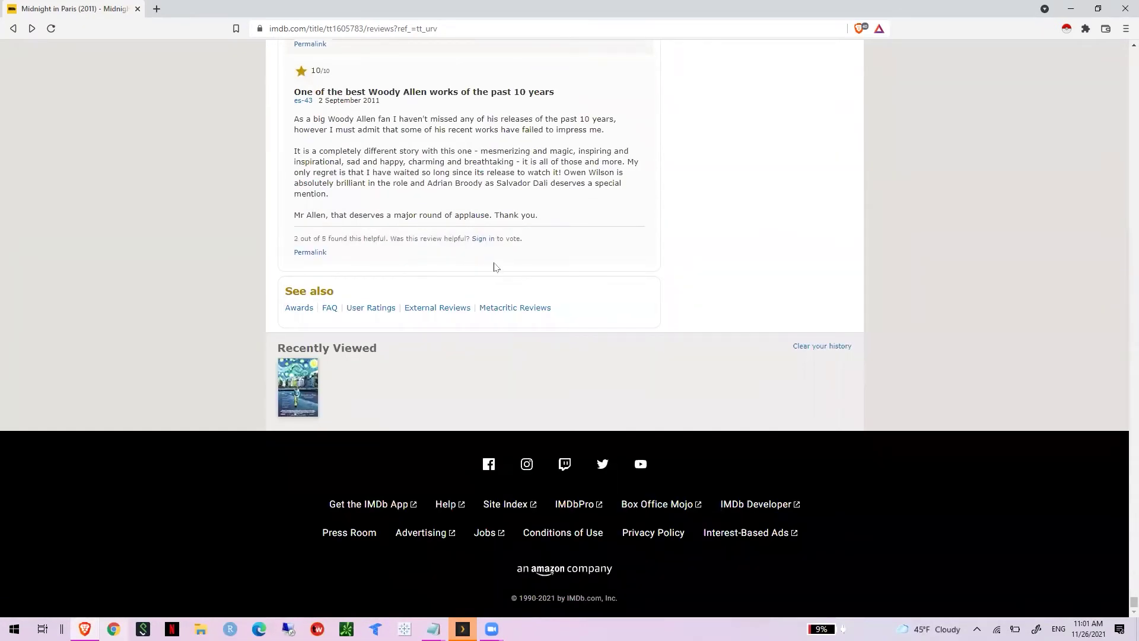
scroll(496, 267, "up", 3)
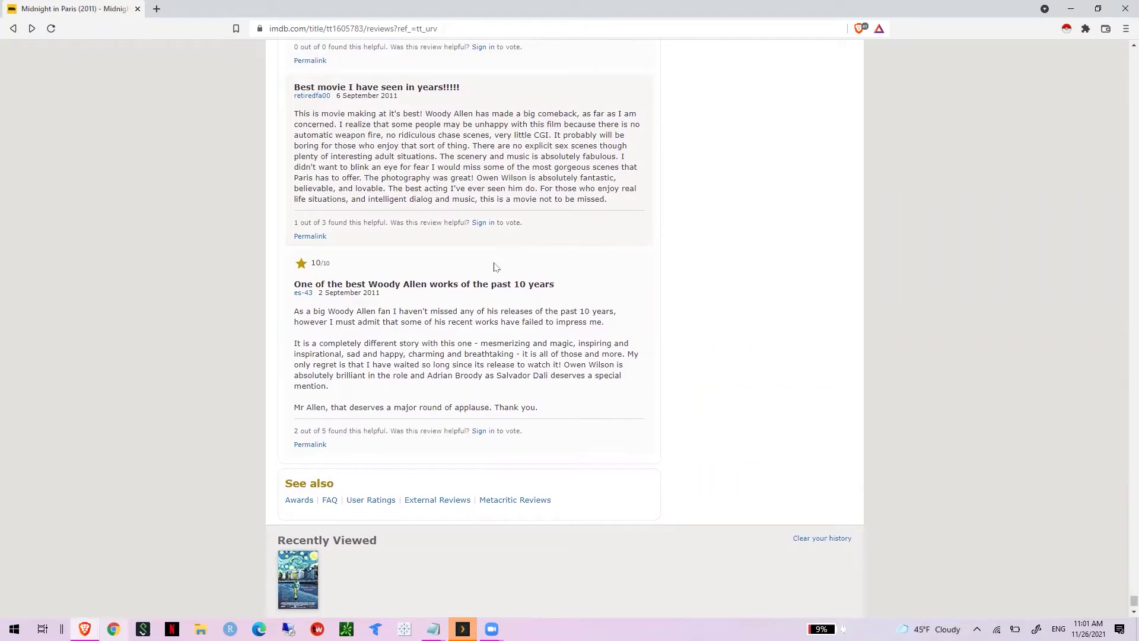
scroll(496, 267, "down", 1)
scroll(495, 267, "up", 2)
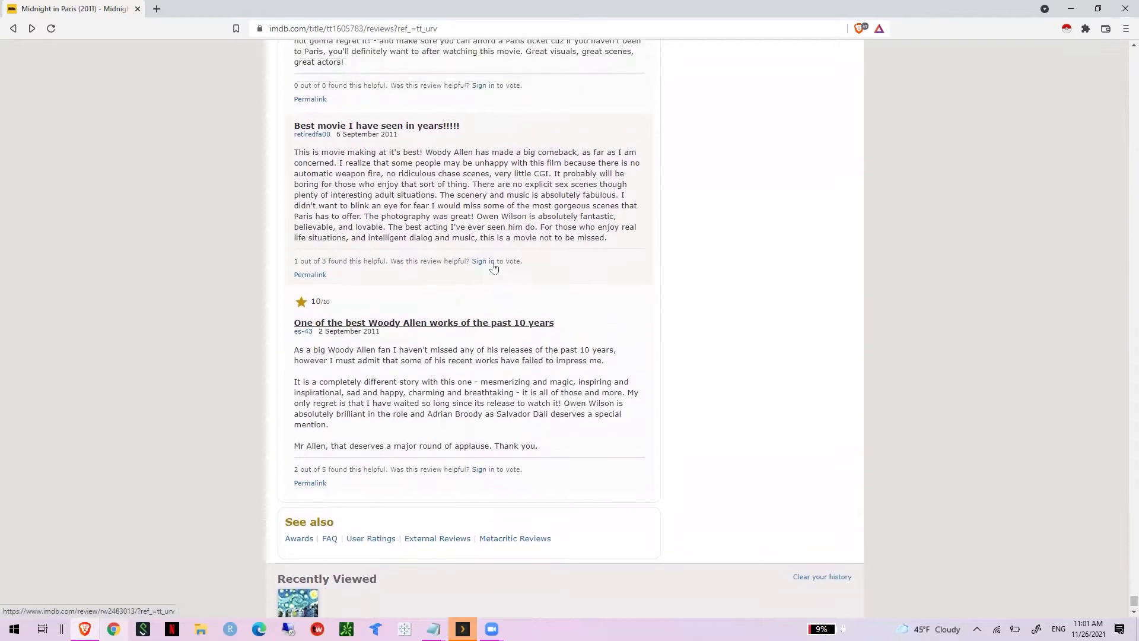
scroll(494, 263, "up", 2)
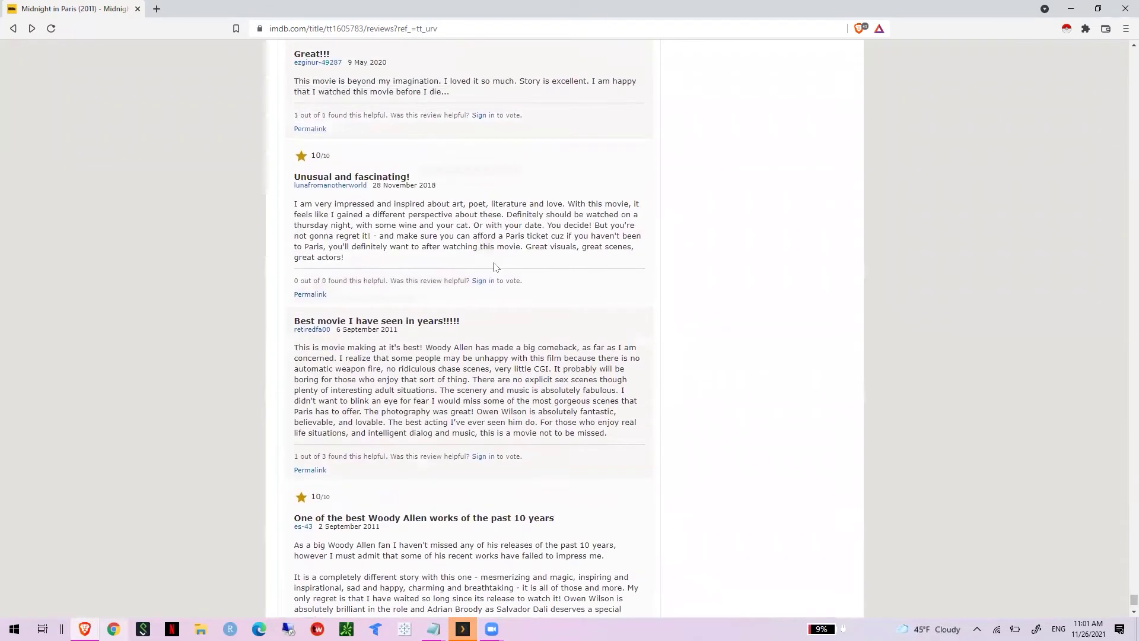
scroll(496, 267, "up", 3)
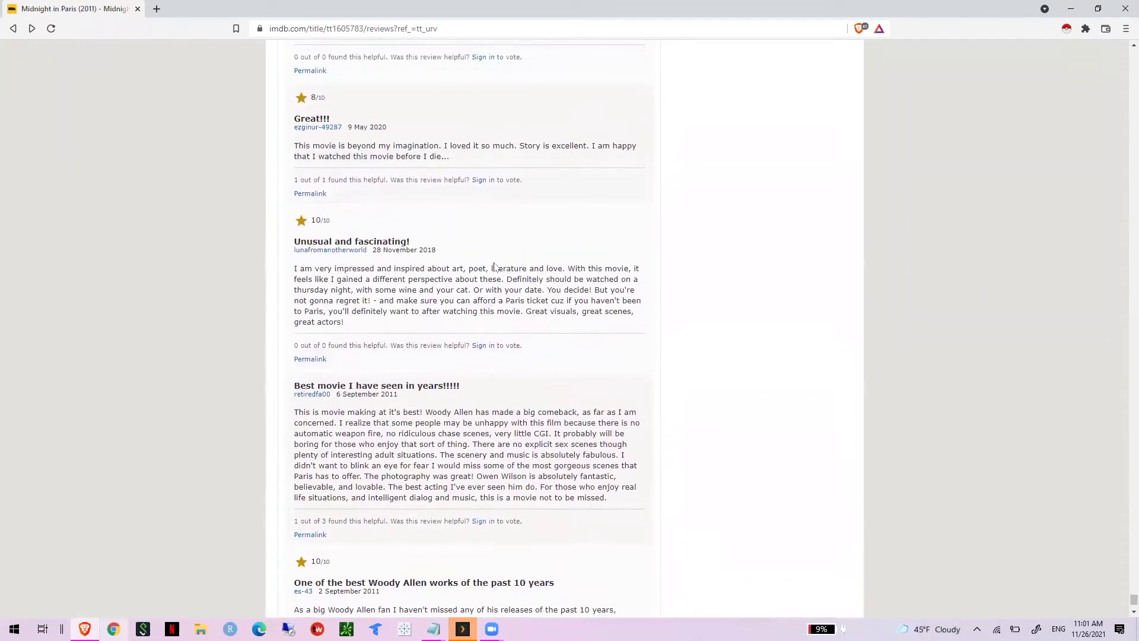
scroll(496, 267, "up", 3)
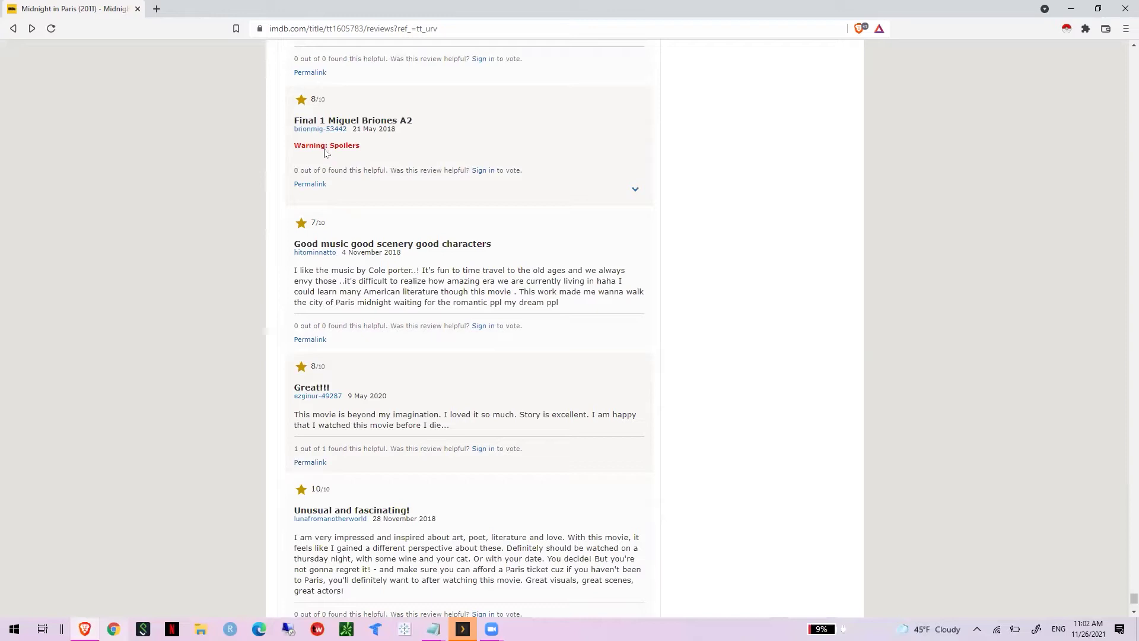
scroll(428, 149, "down", 7)
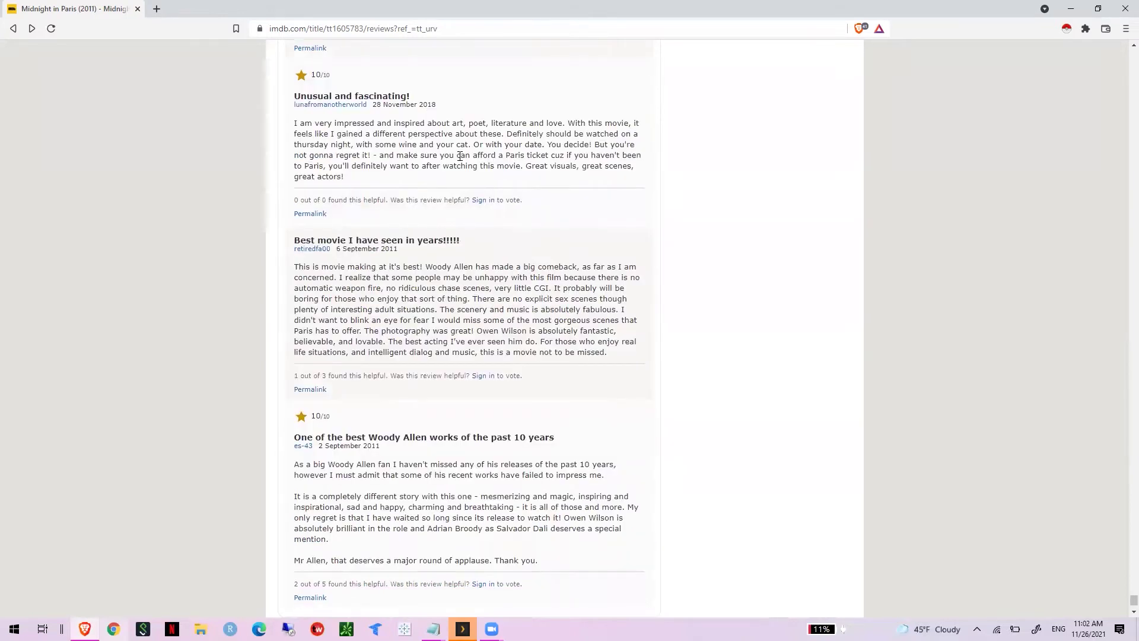
scroll(460, 156, "up", 3)
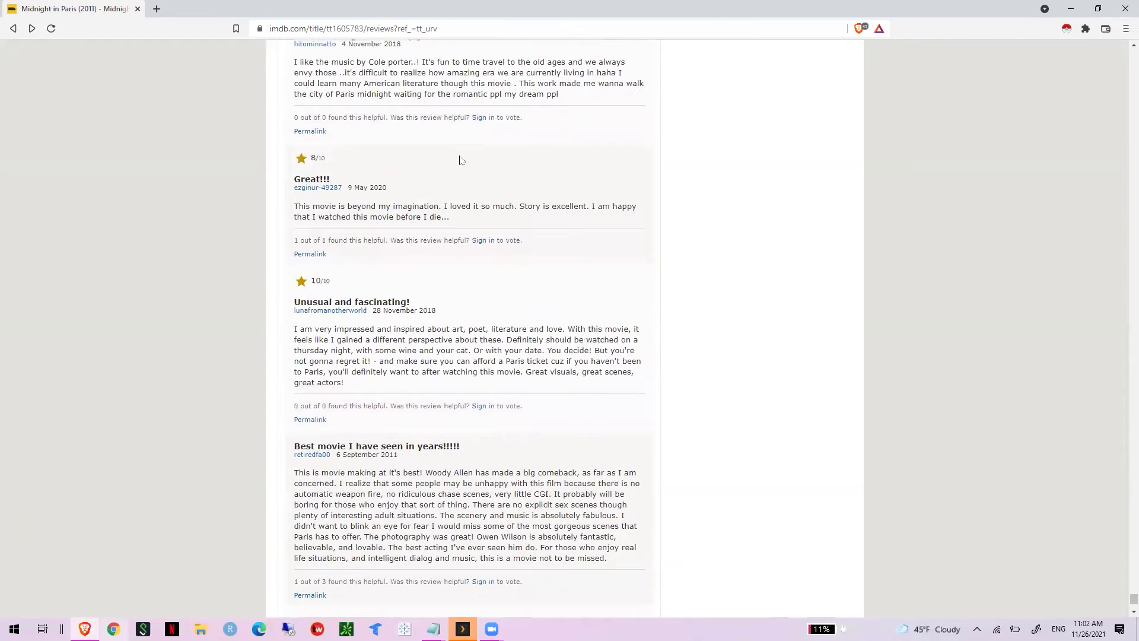
scroll(460, 160, "down", 8)
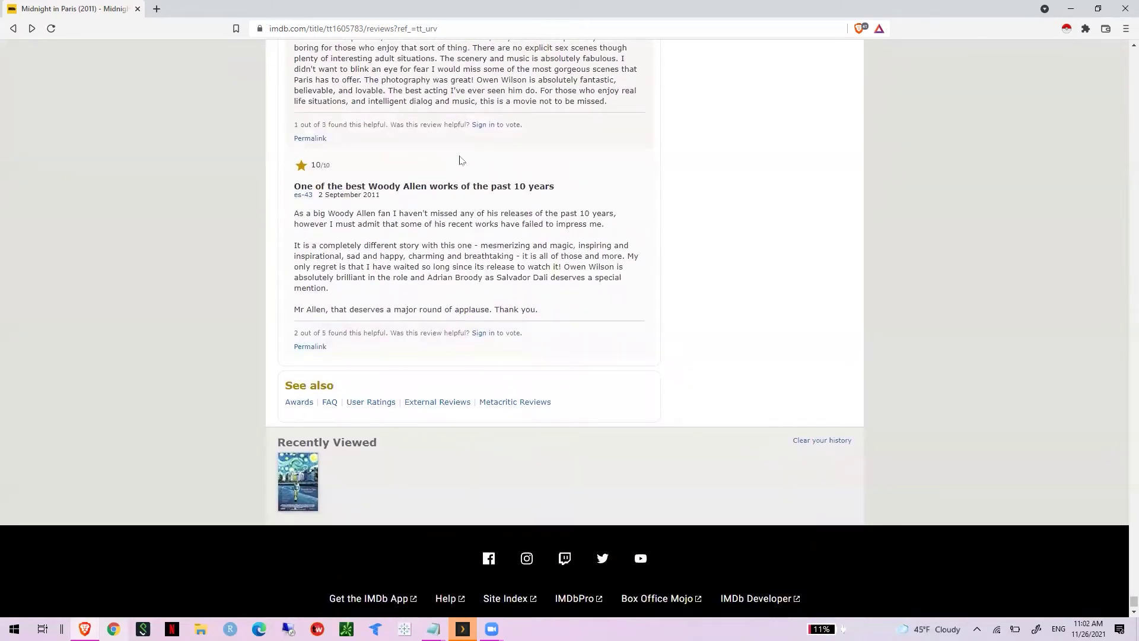
scroll(460, 160, "up", 13)
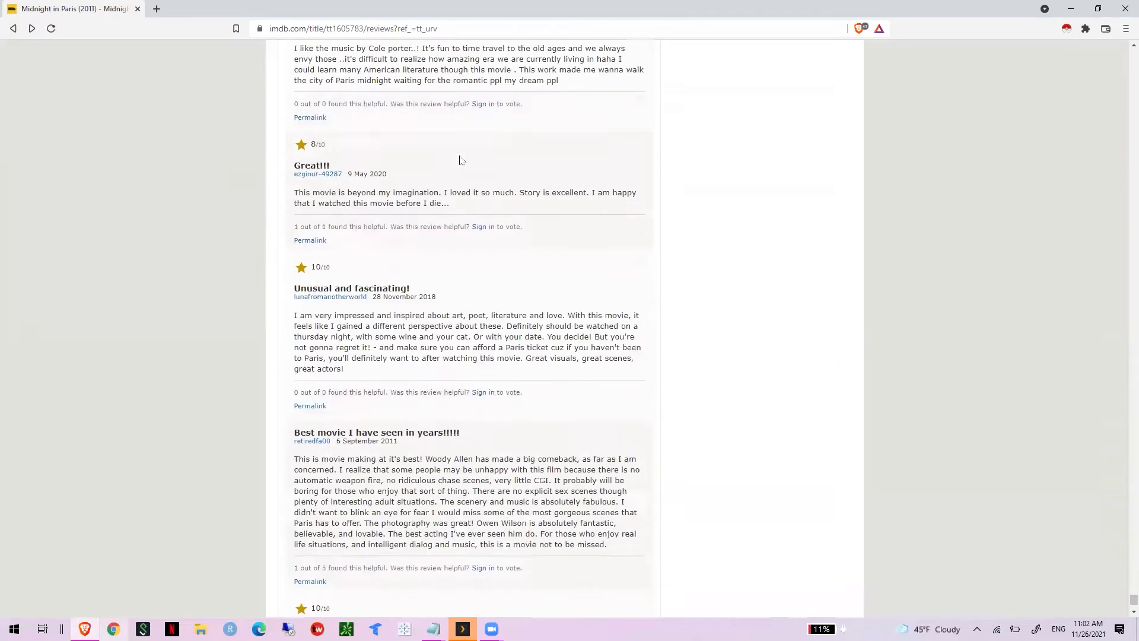
Scrape the 514 review rows with Instant Data Scraper and download them as imdb.csv
left_click(1066, 29)
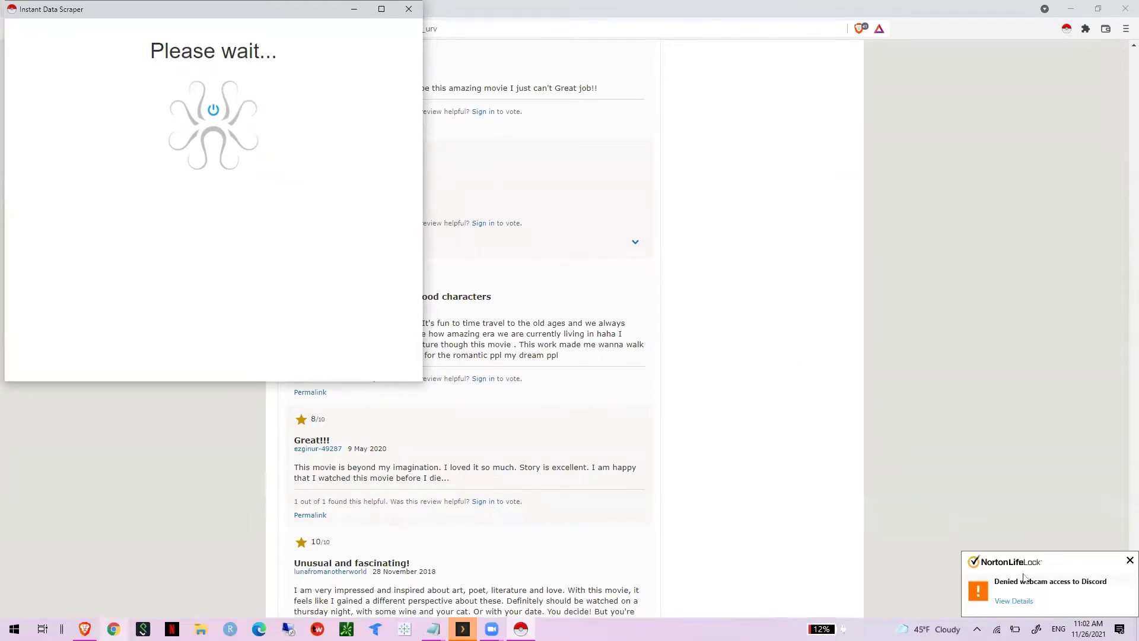
left_click(1128, 561)
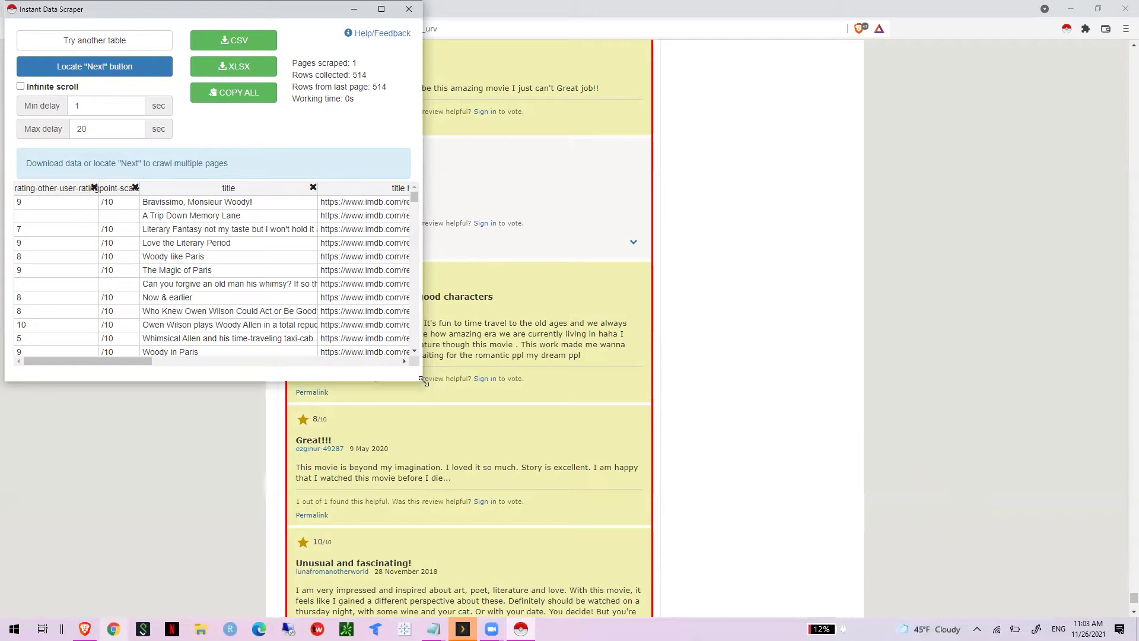
left_click_drag(424, 382, 600, 458)
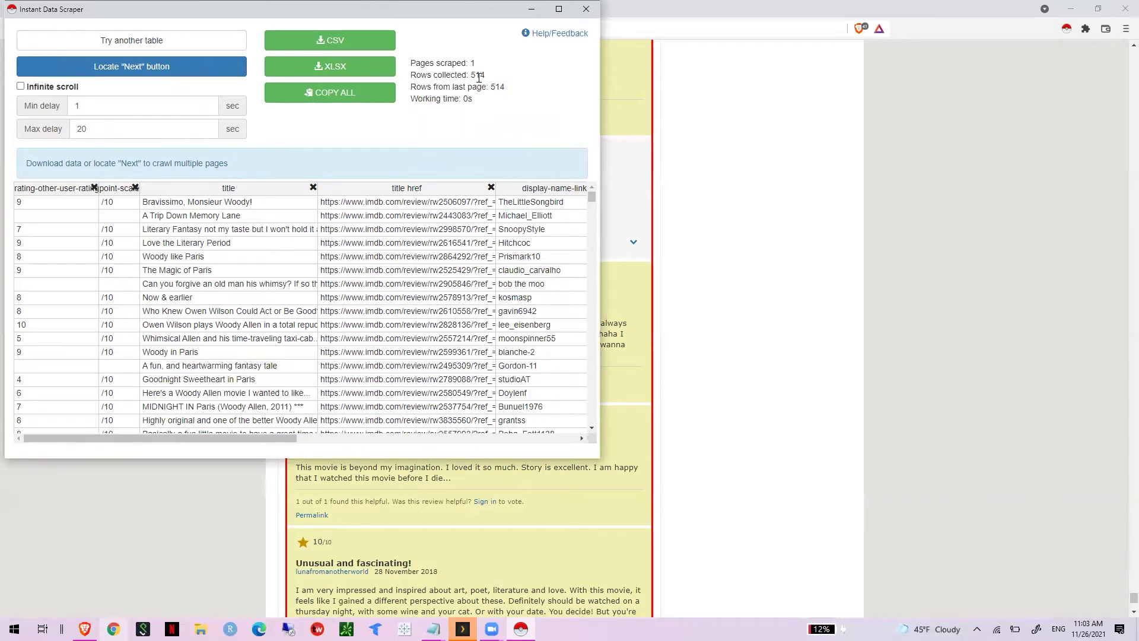
left_click_drag(485, 74, 466, 73)
left_click(352, 45)
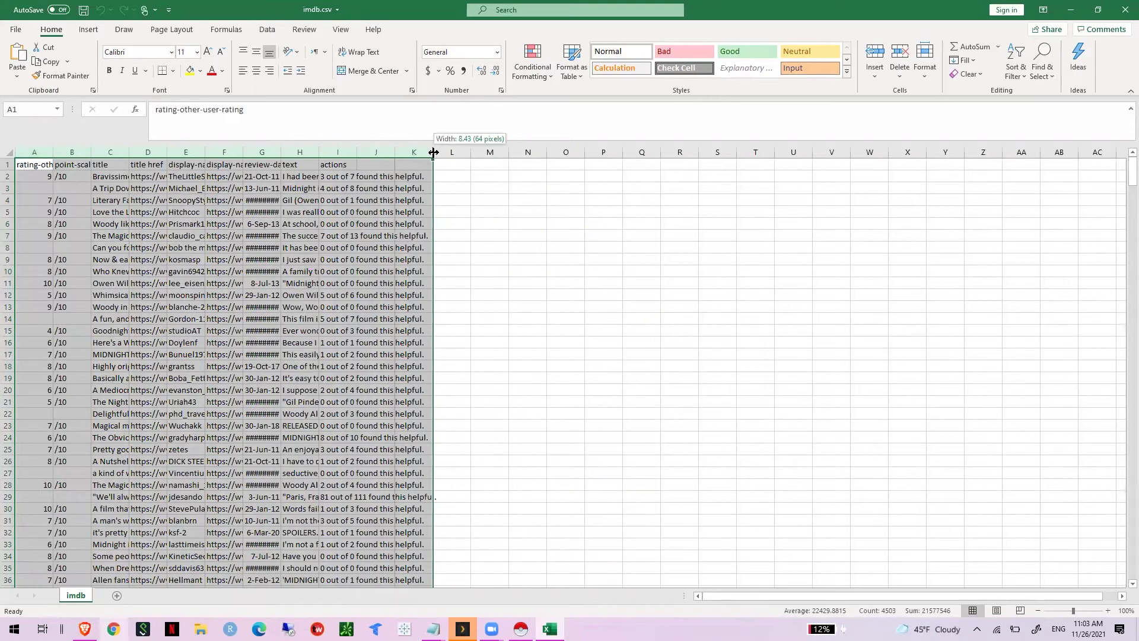
AutoFit all imdb.csv column widths and rename header A1 from 'rating-other-user-rating' to 'rating'
double_click(433, 152)
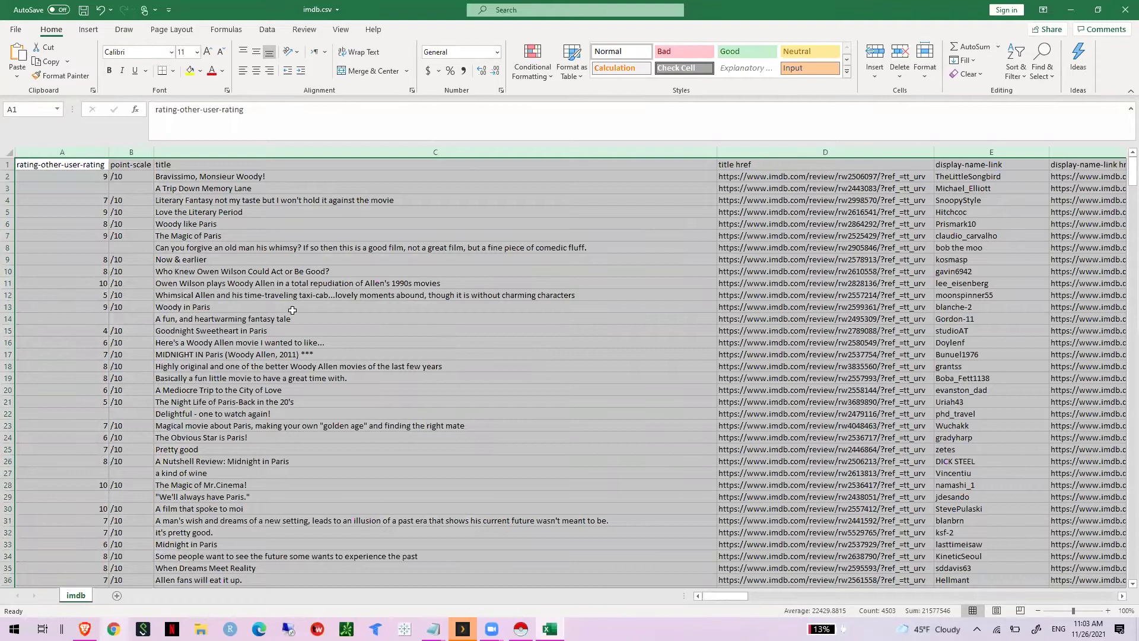
left_click(223, 273)
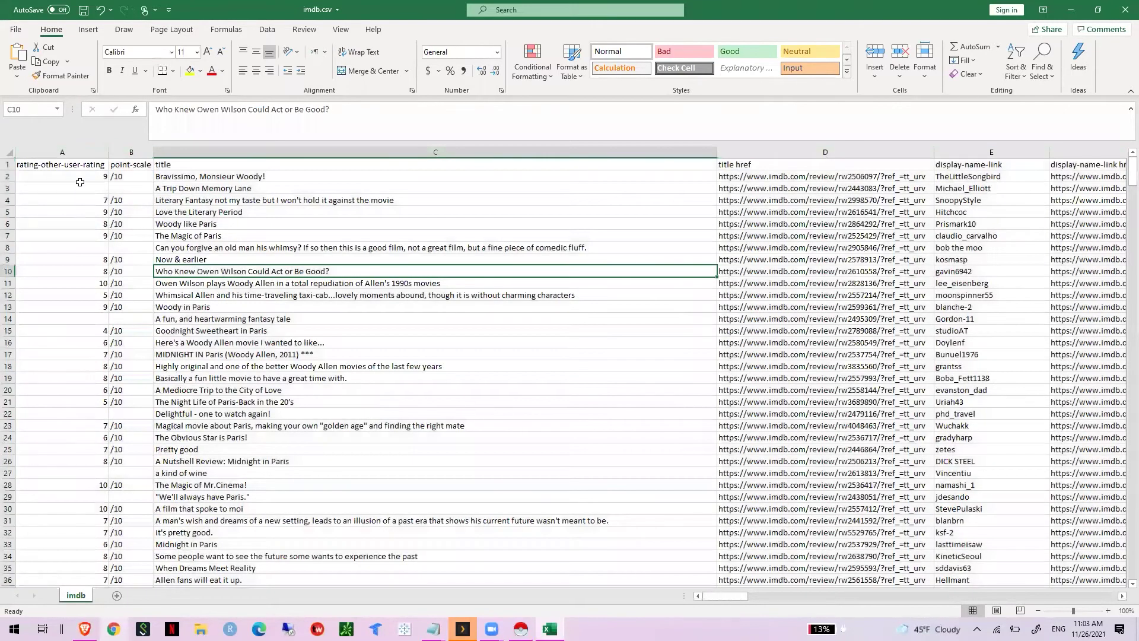
left_click(66, 164)
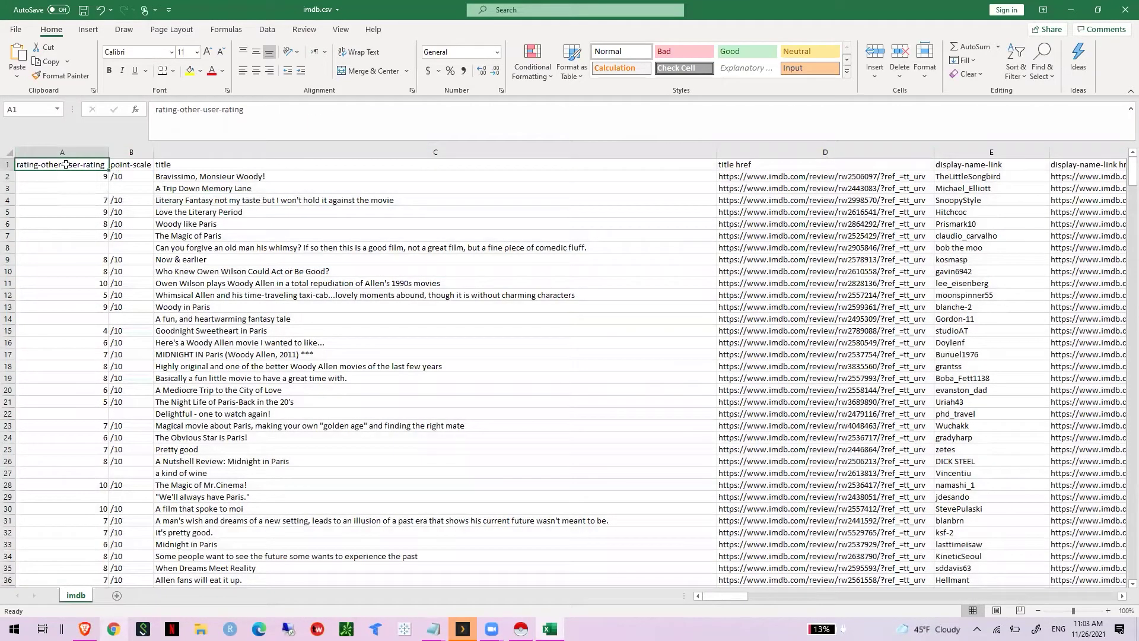
type("ra")
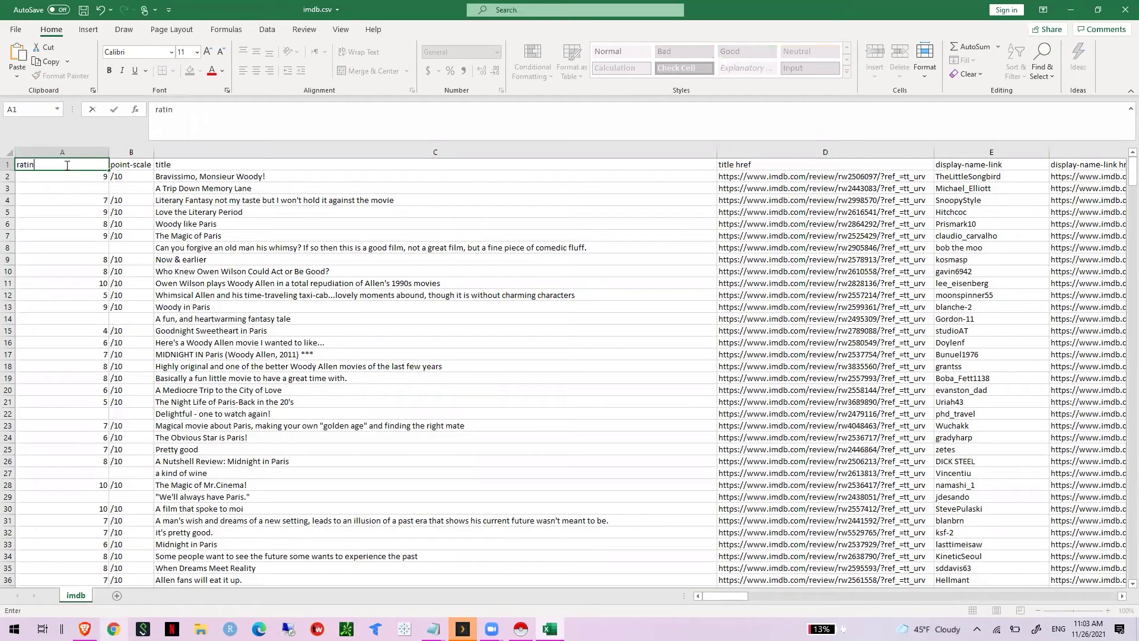
key("Return")
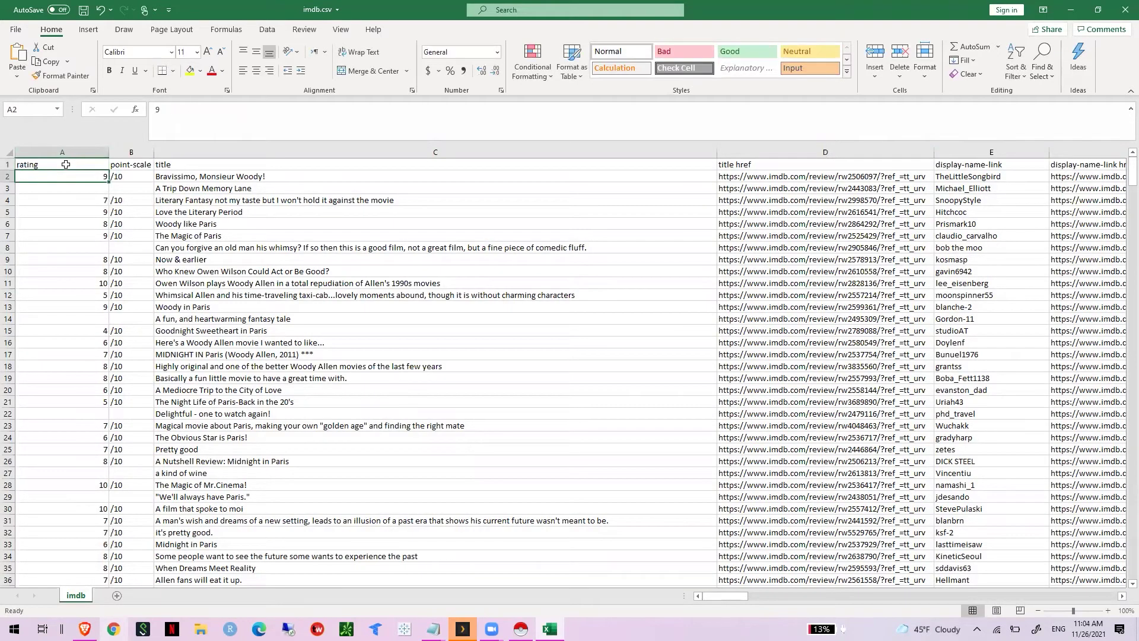
scroll(120, 181, "up", 1, "ctrl")
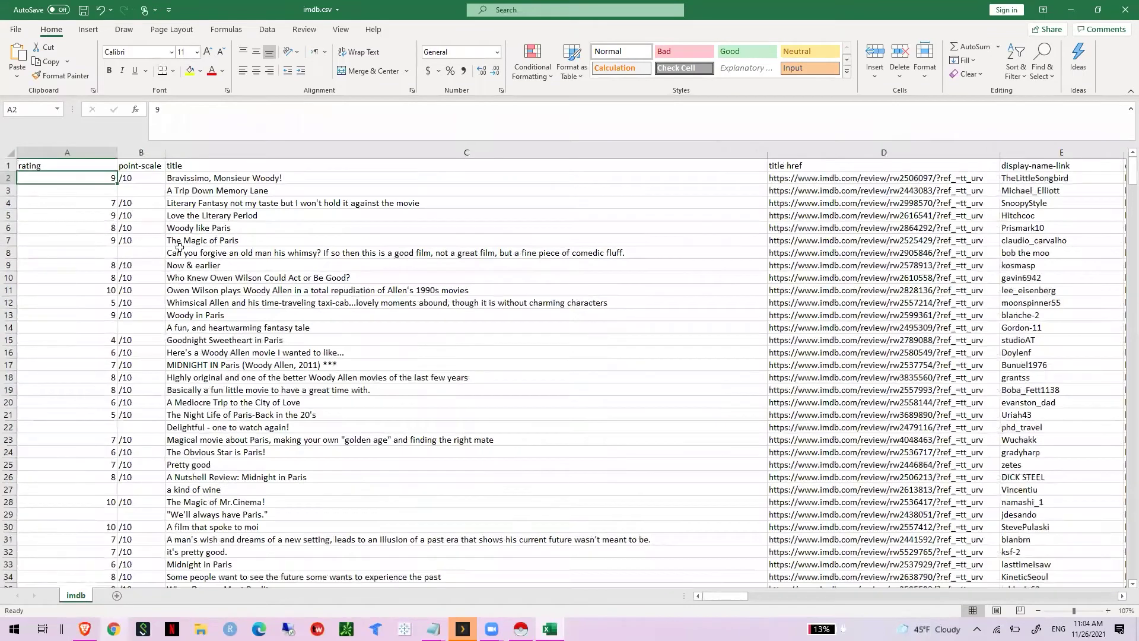
left_click(178, 248)
scroll(172, 252, "up", 5, "ctrl")
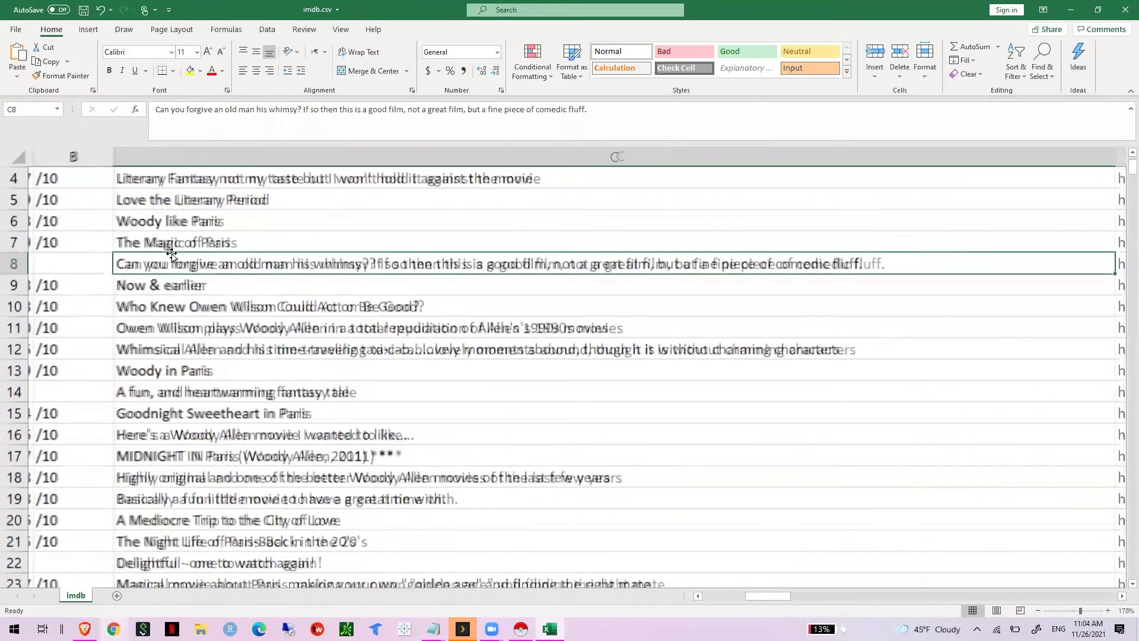
scroll(172, 253, "up", 5, "ctrl")
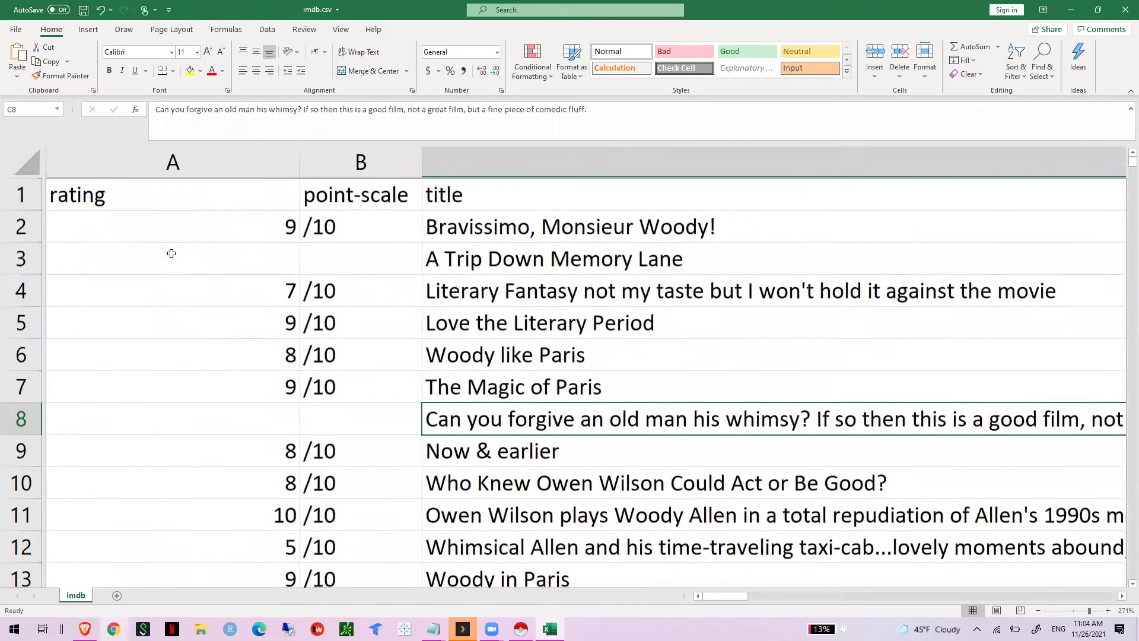
Delete the point-scale, title and title href columns
left_click(332, 191)
left_click(327, 236)
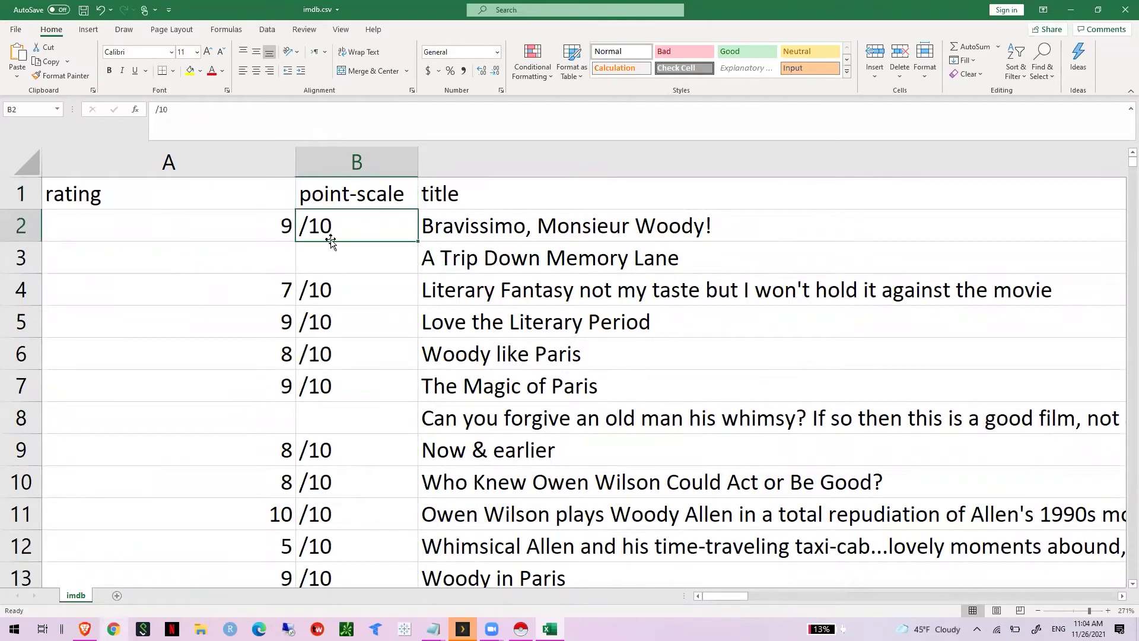
left_click(336, 280)
left_click(337, 168)
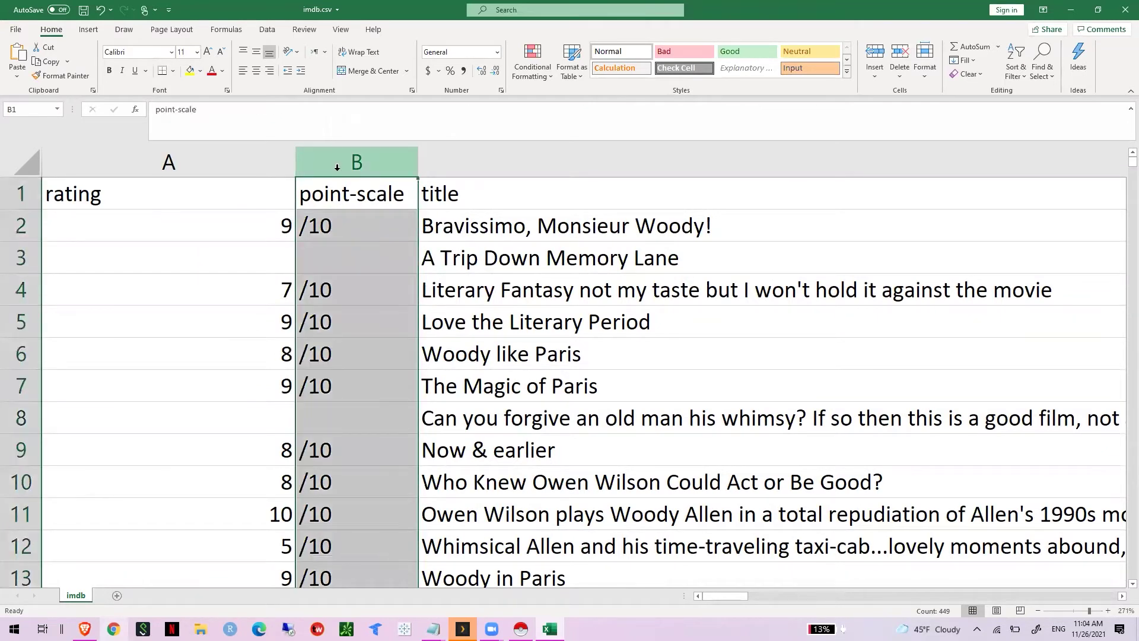
right_click(337, 167)
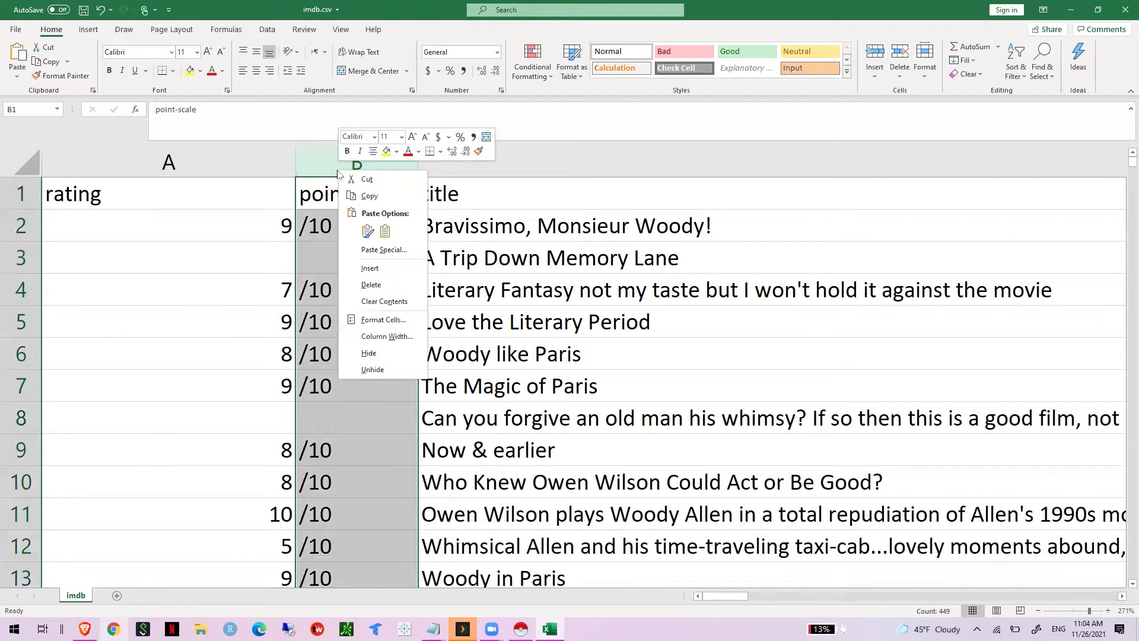
left_click(377, 284)
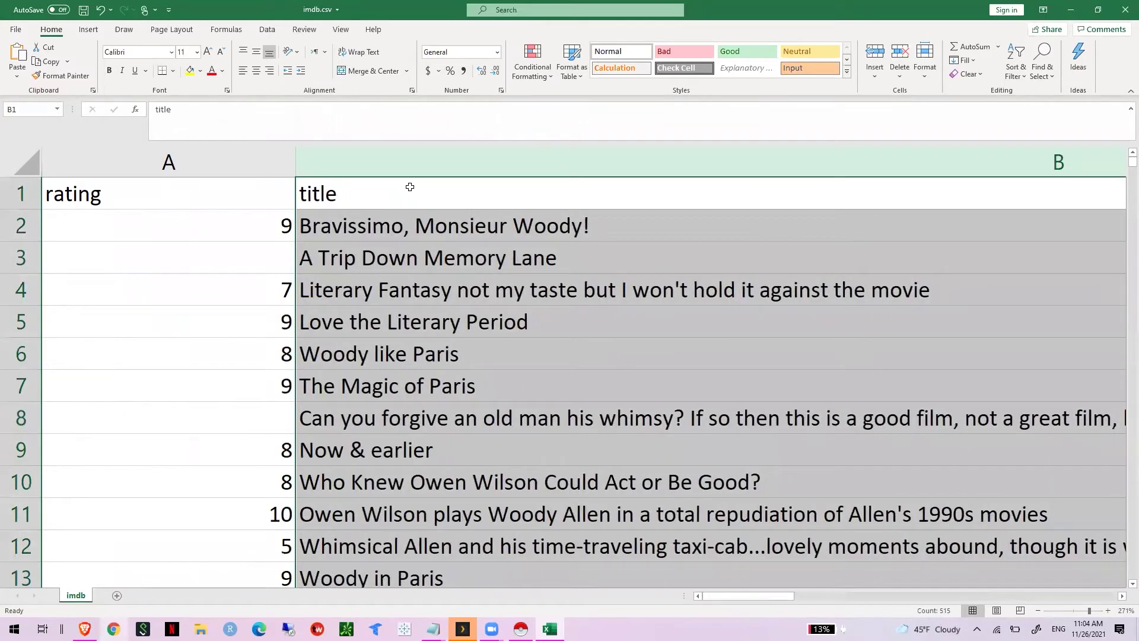
right_click(407, 163)
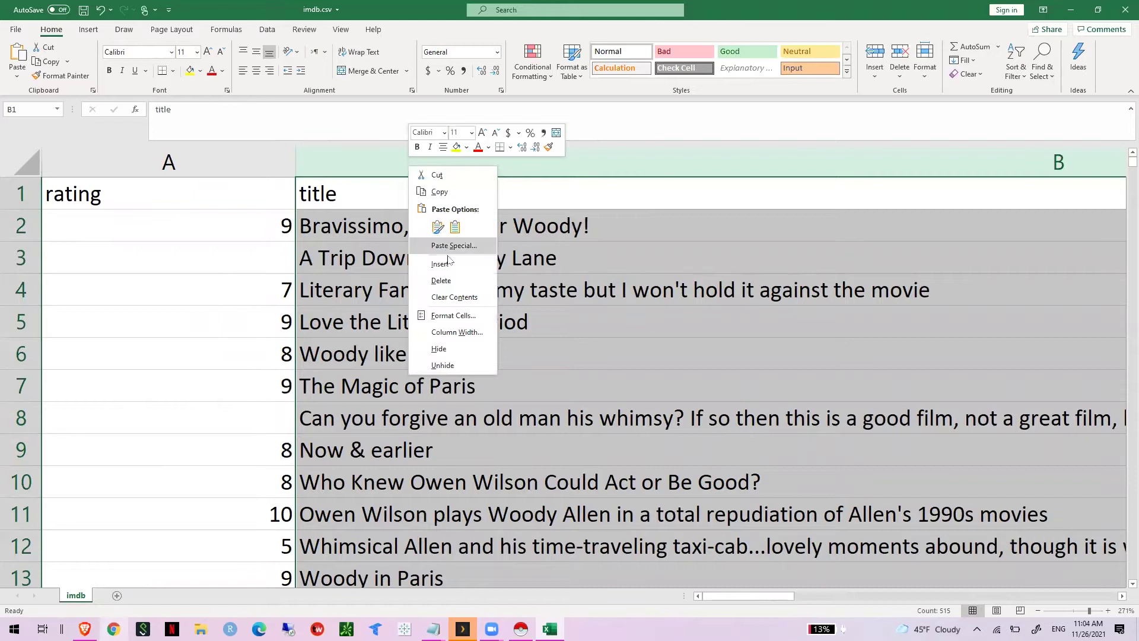
left_click(450, 282)
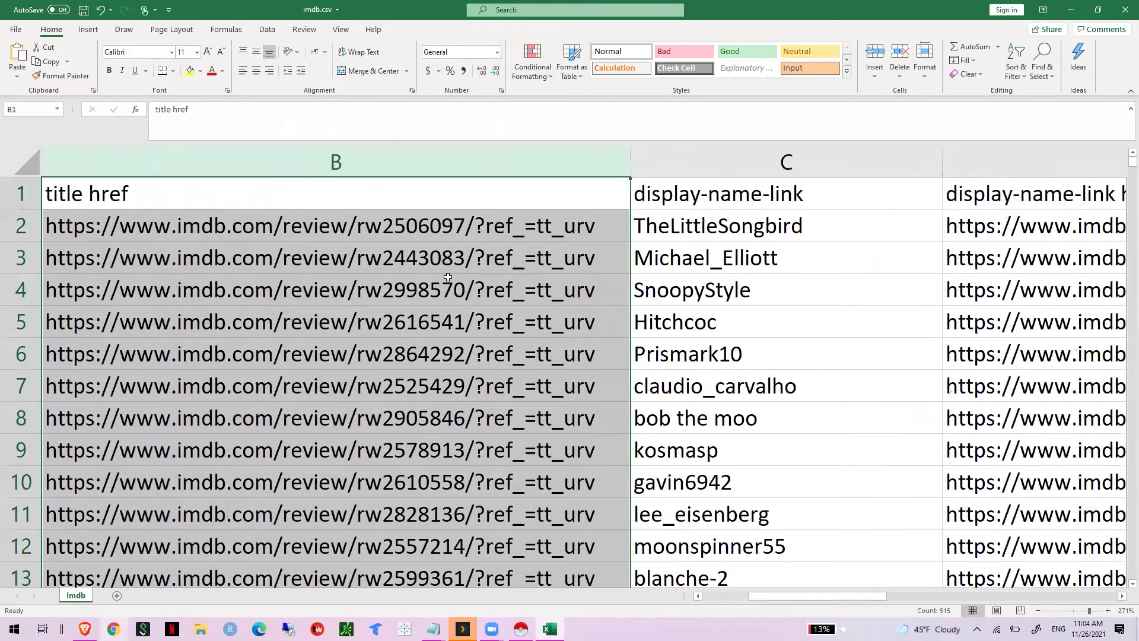
right_click(419, 163)
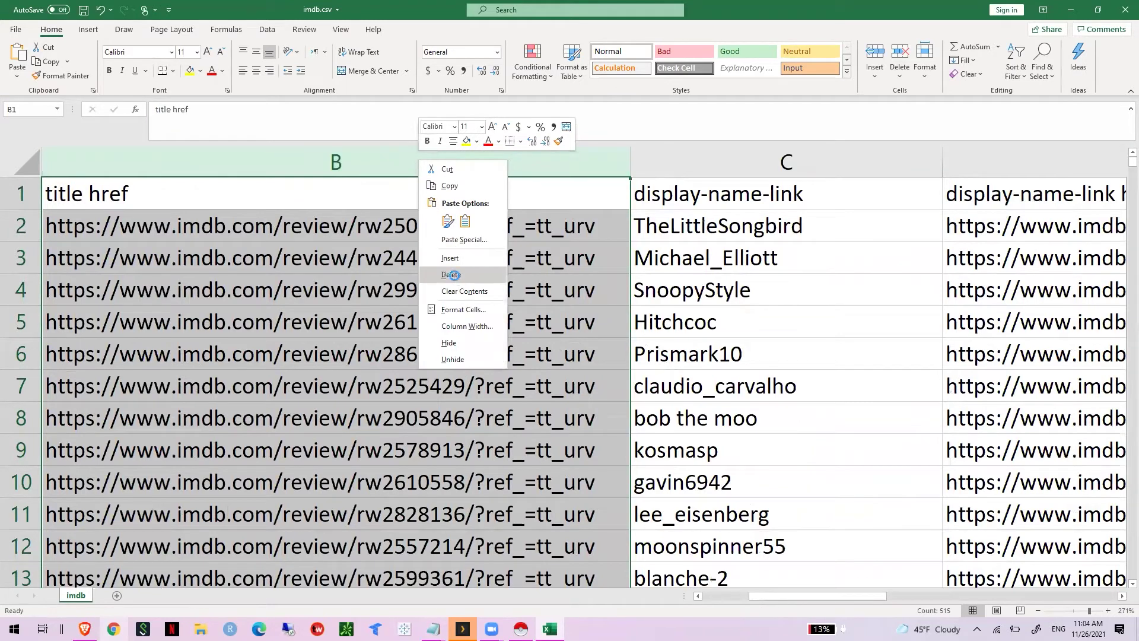
left_click(452, 275)
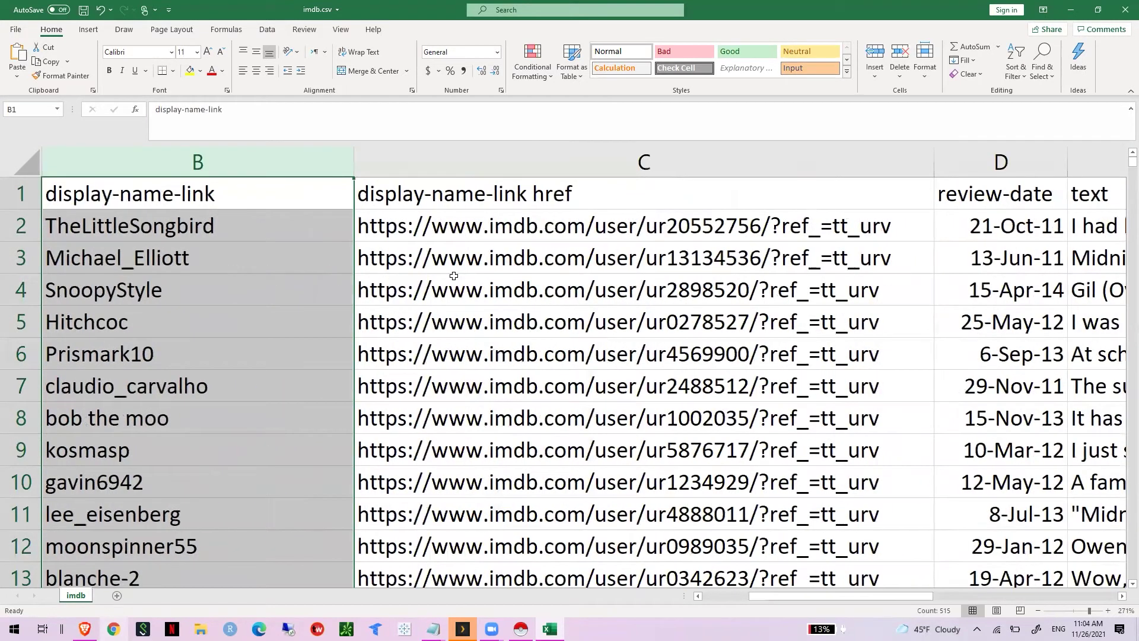
Delete the display-name-link, display-name-link href and actions columns
right_click(154, 166)
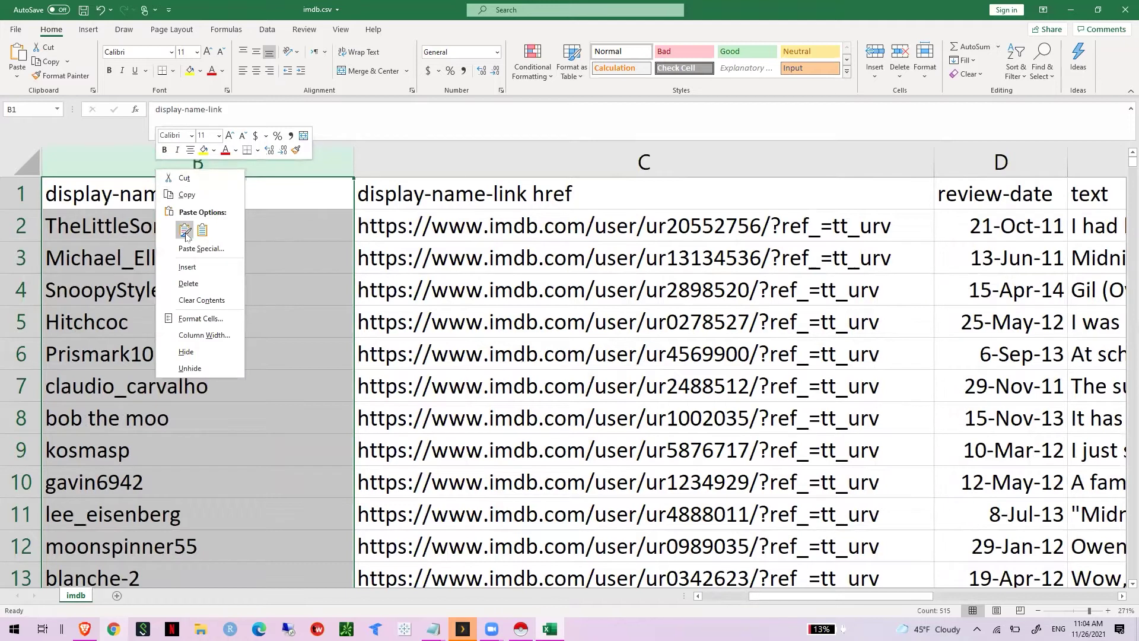
left_click(204, 281)
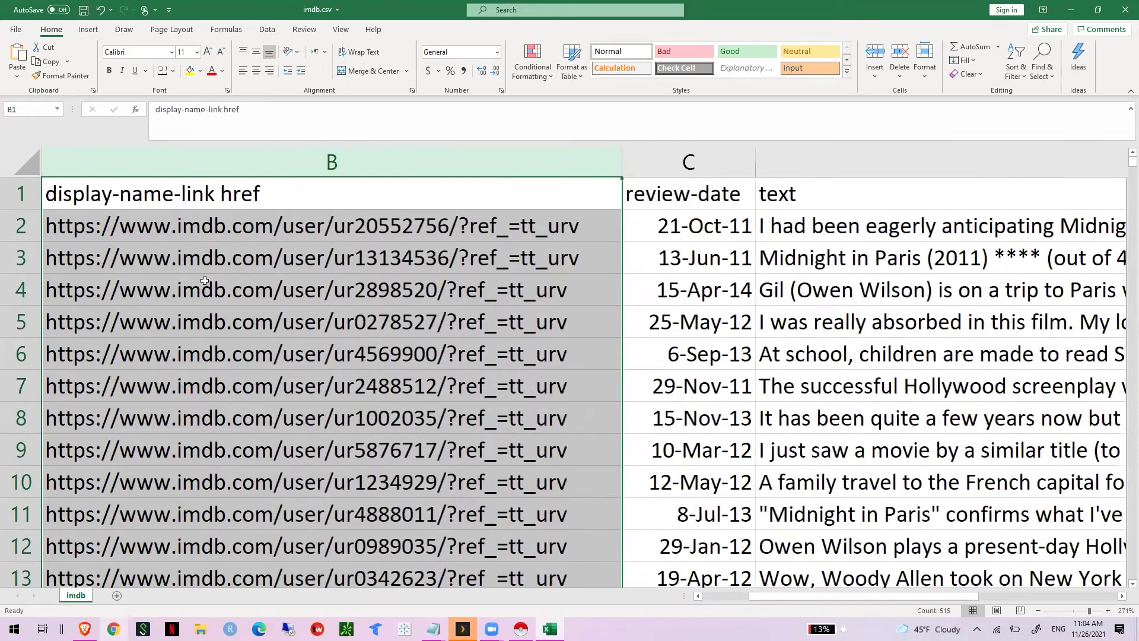
right_click(279, 157)
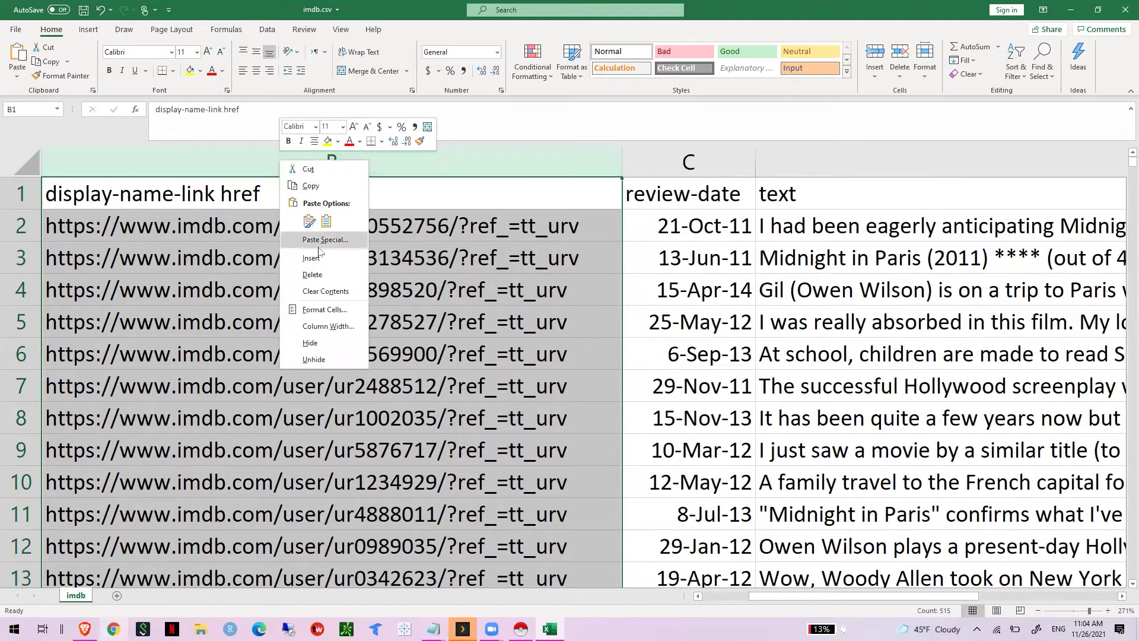
left_click(315, 275)
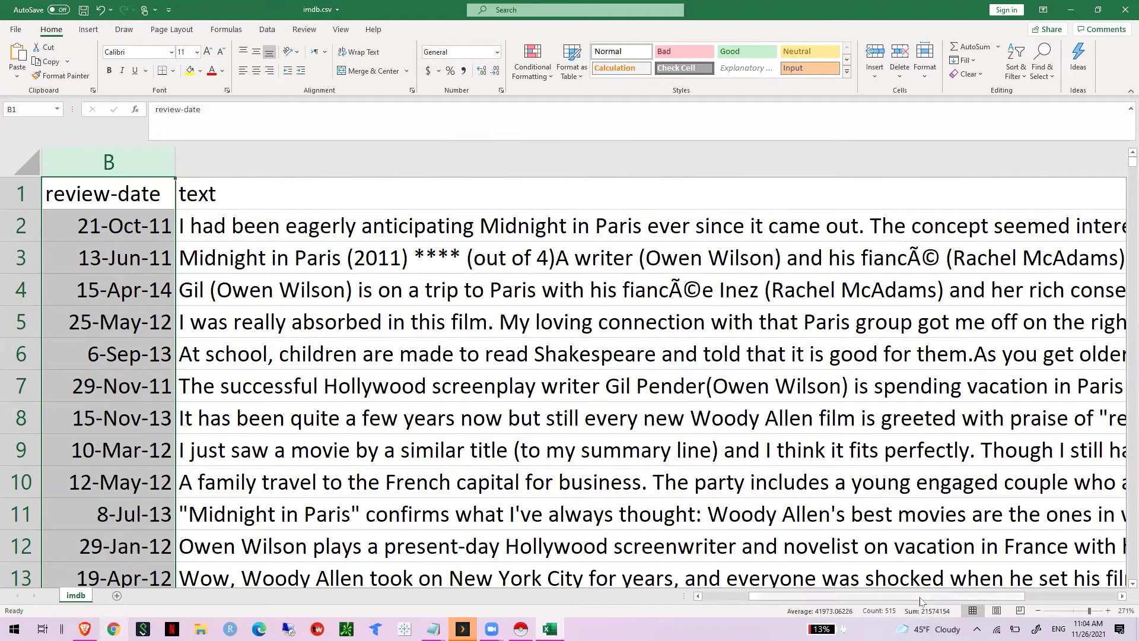
left_click_drag(921, 601, 1014, 592)
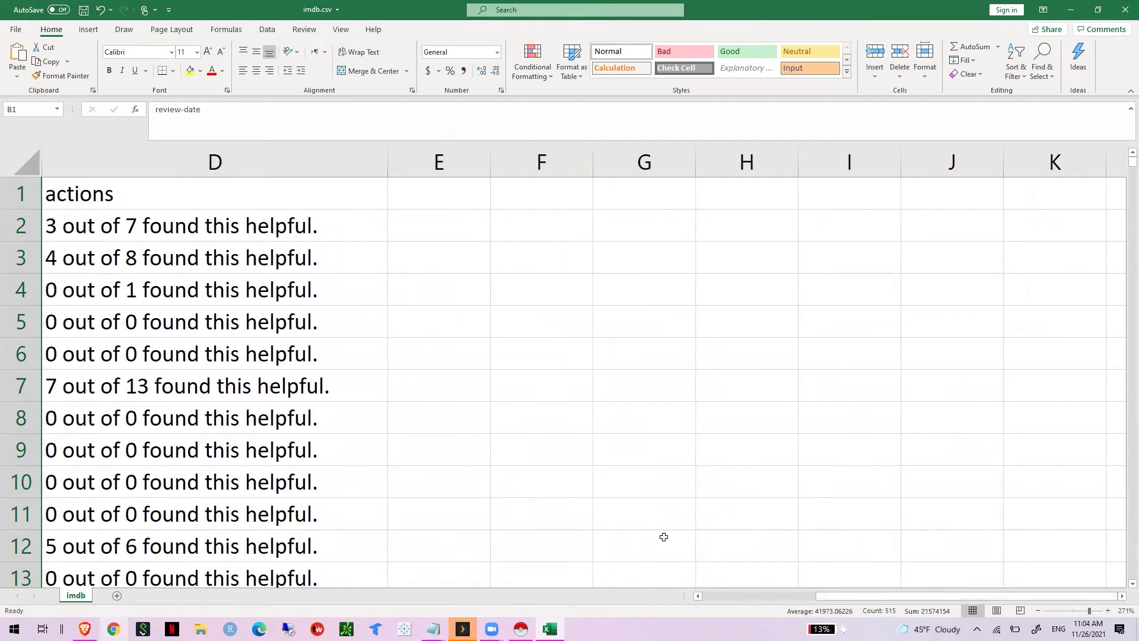
left_click(153, 162)
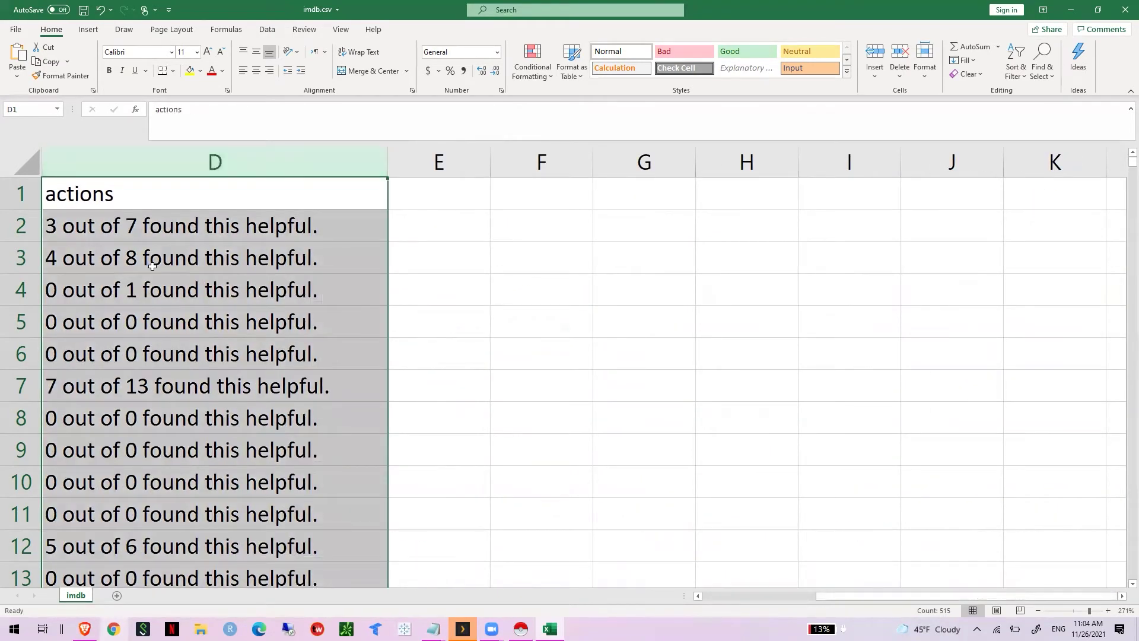
right_click(163, 165)
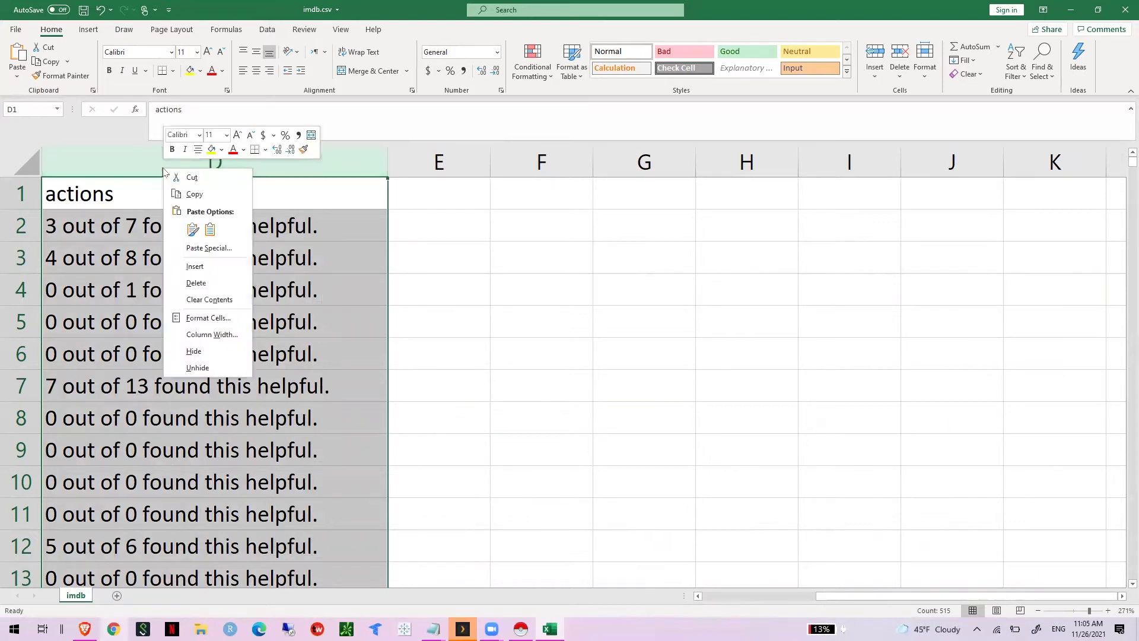
left_click(196, 283)
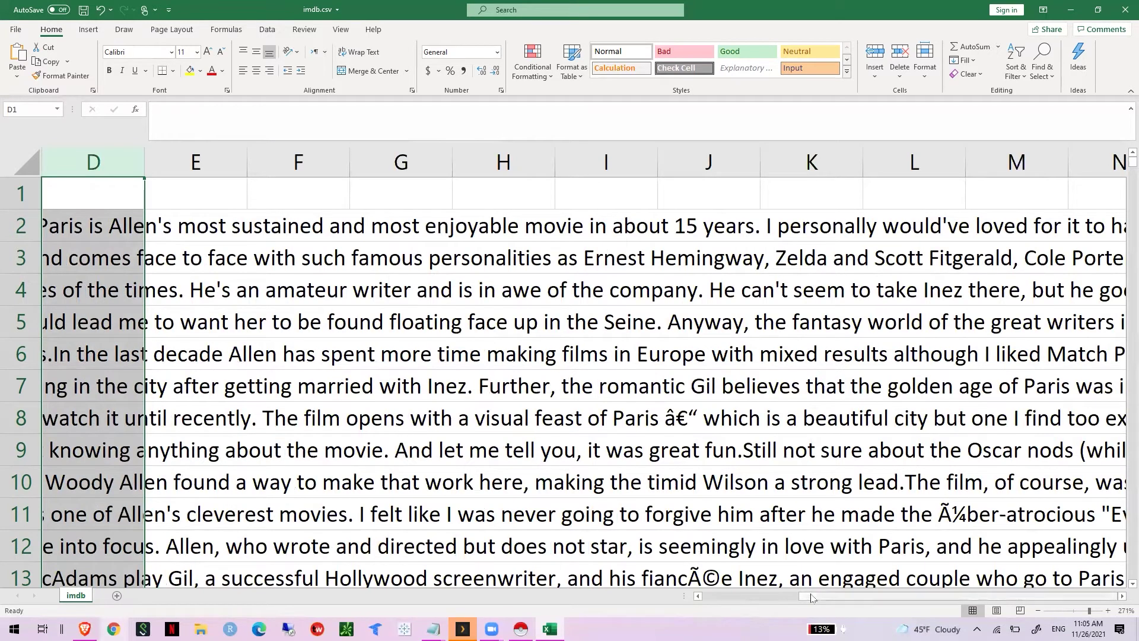
left_click_drag(813, 597, 690, 599)
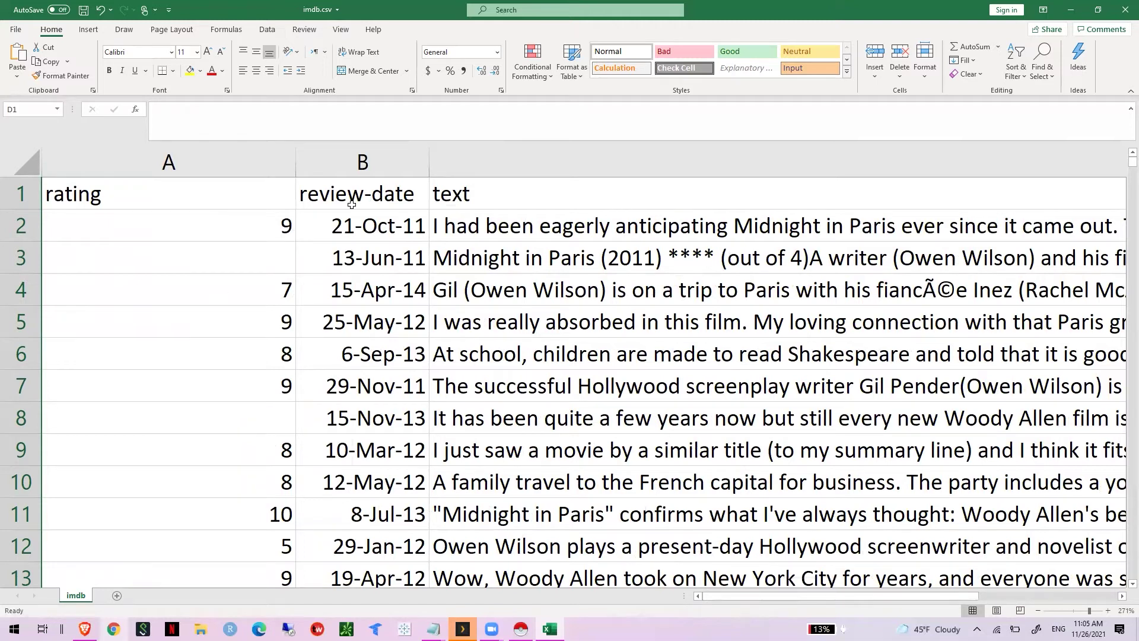
left_click(264, 255)
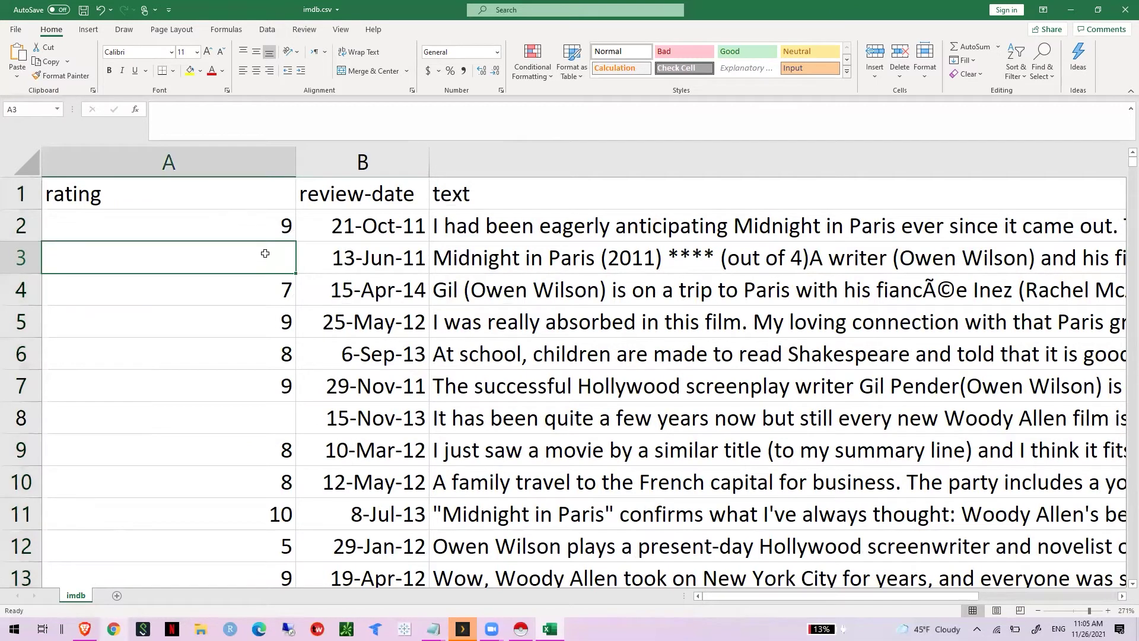
left_click(276, 406)
scroll(276, 407, "down", 2)
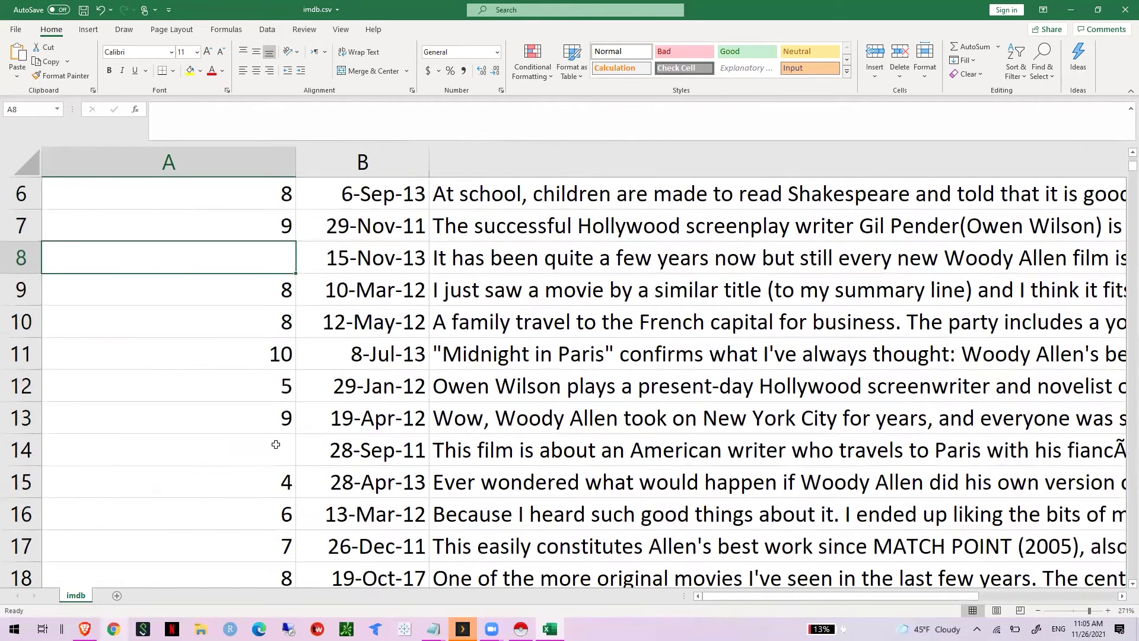
left_click(276, 444)
scroll(276, 445, "down", 2)
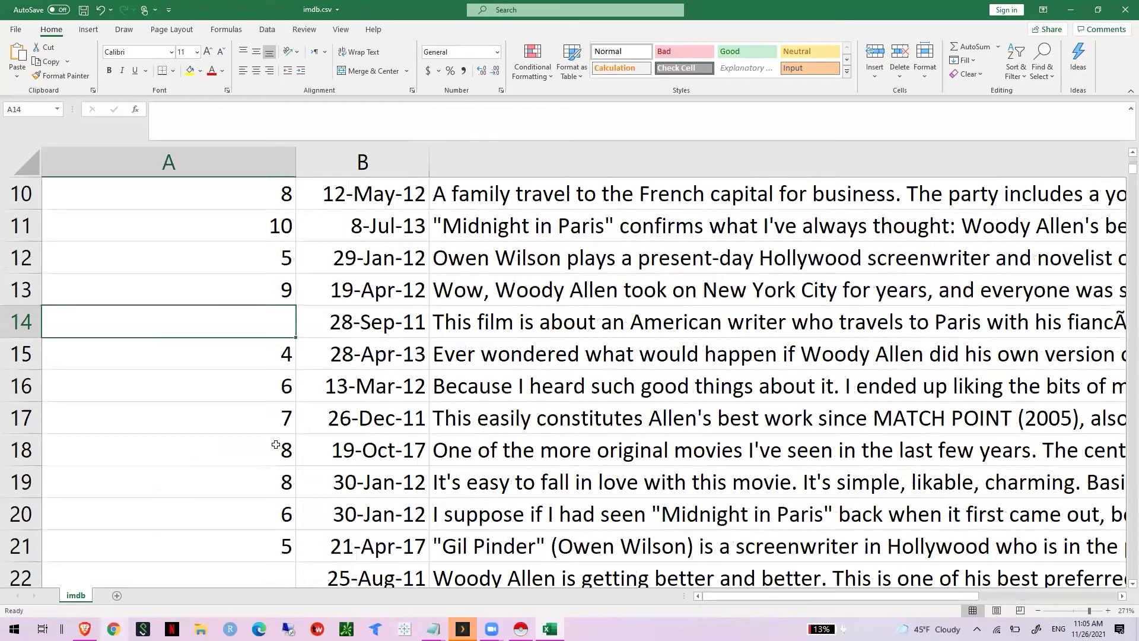
scroll(275, 444, "down", 2)
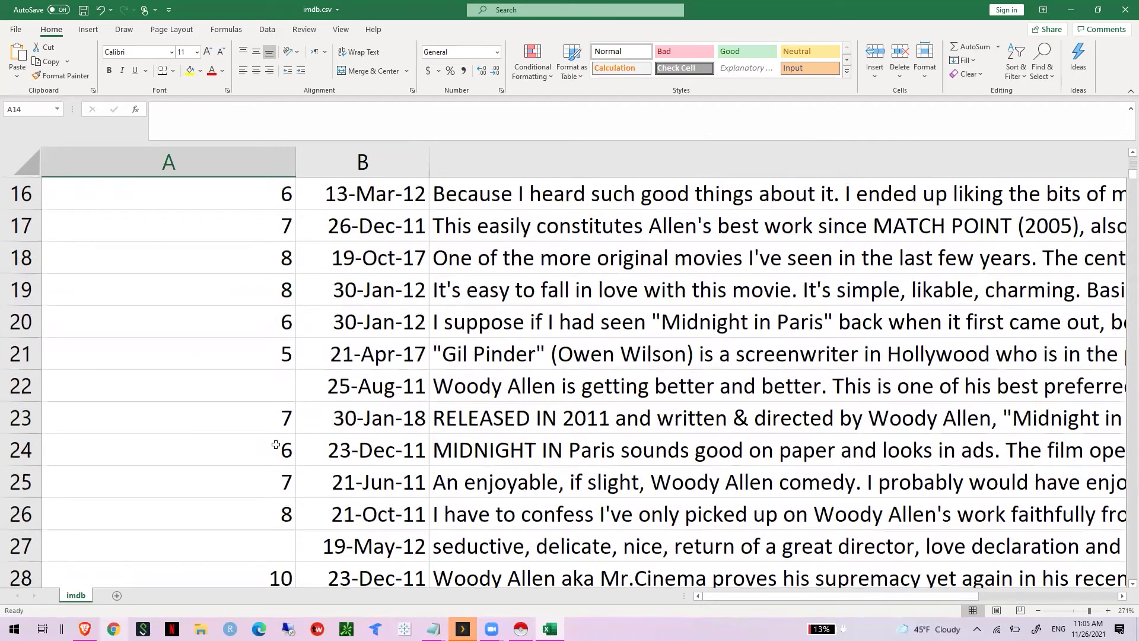
scroll(276, 445, "down", 2)
scroll(276, 445, "up", 5)
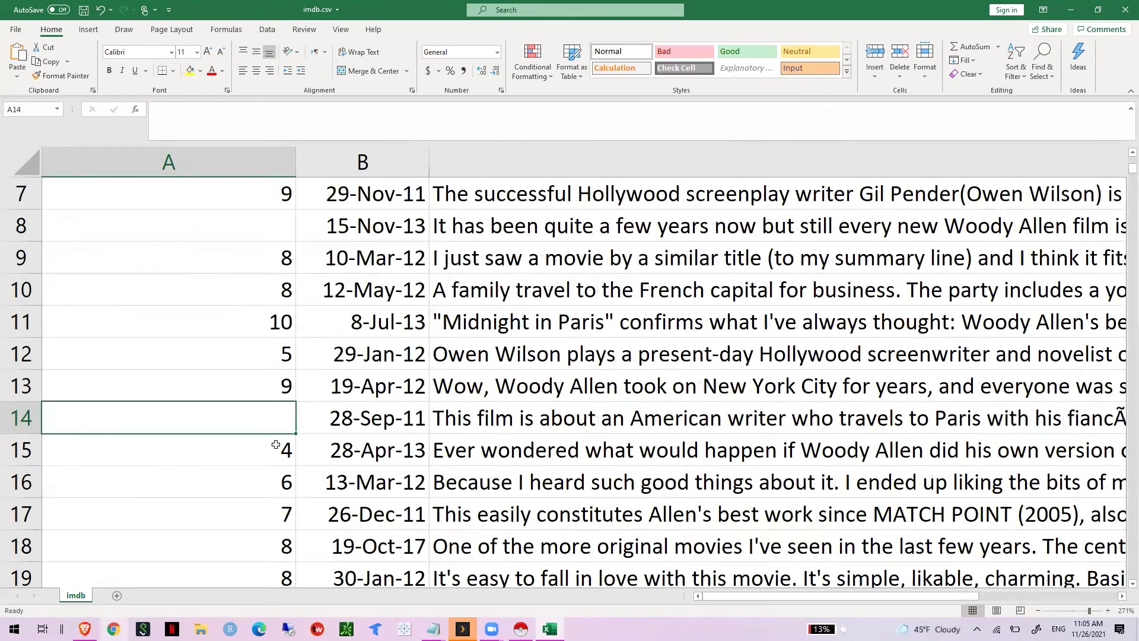
scroll(276, 444, "up", 3)
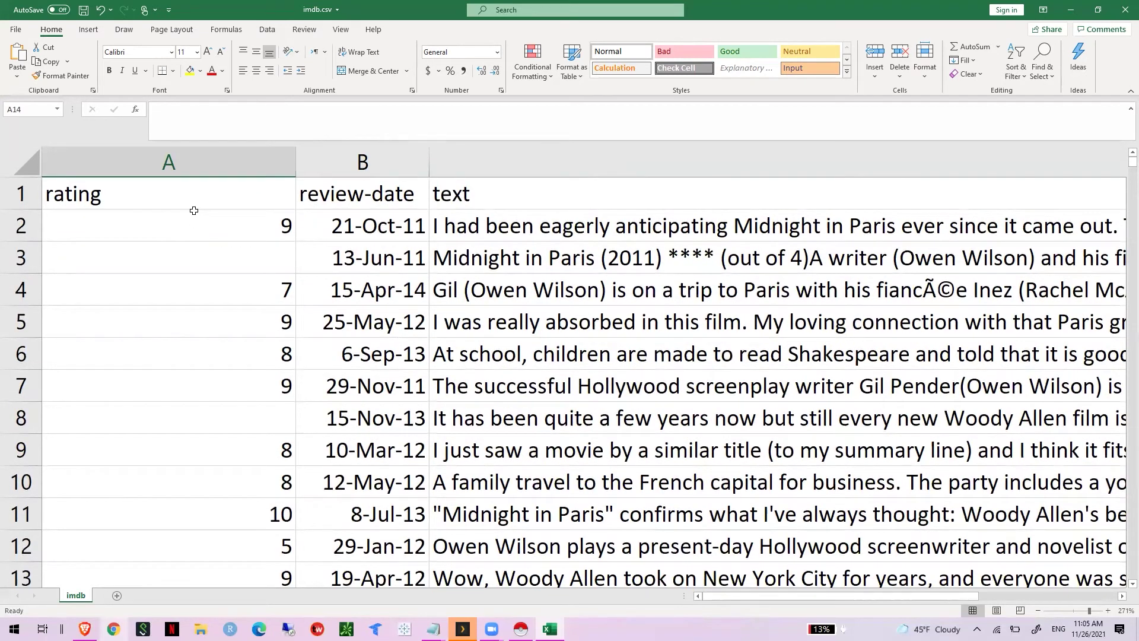
left_click(206, 165)
left_click(236, 191)
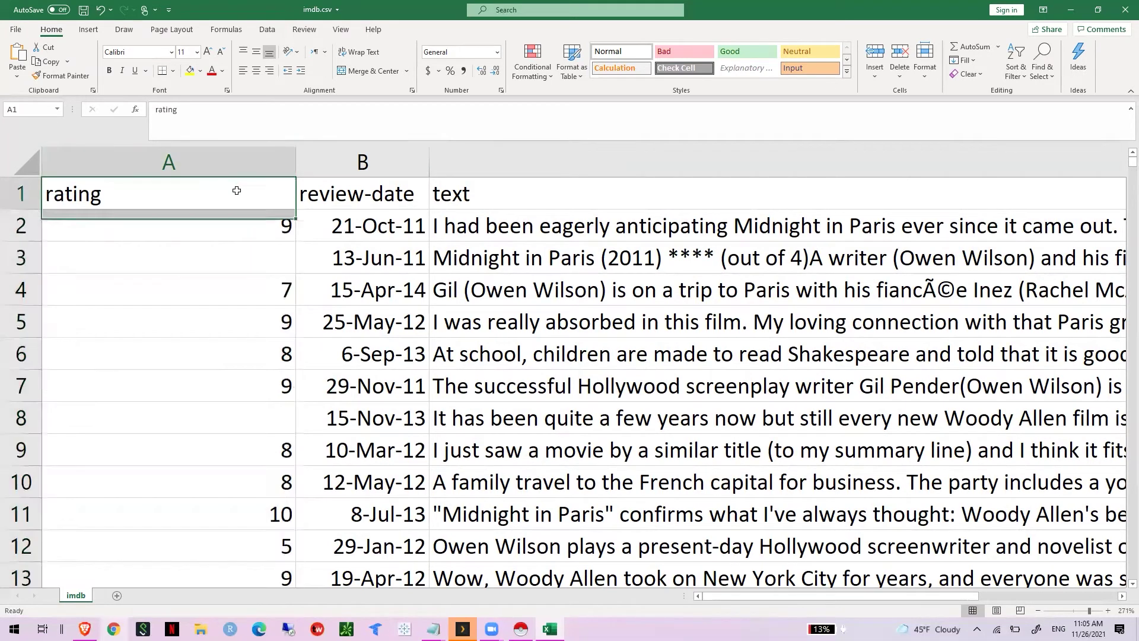
left_click(224, 151)
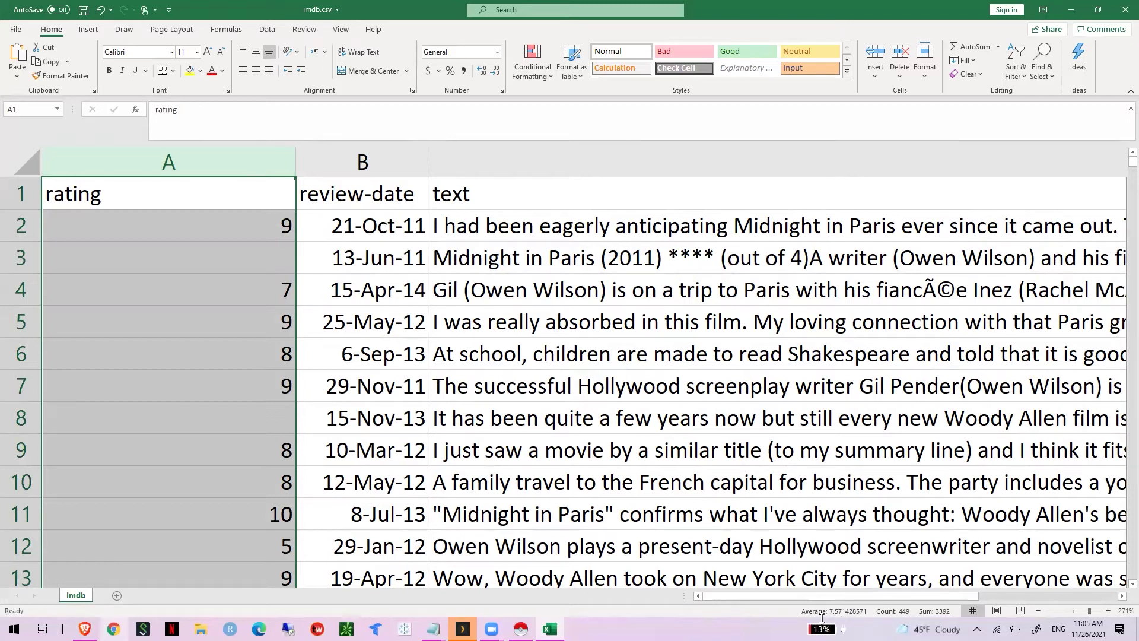
right_click(788, 613)
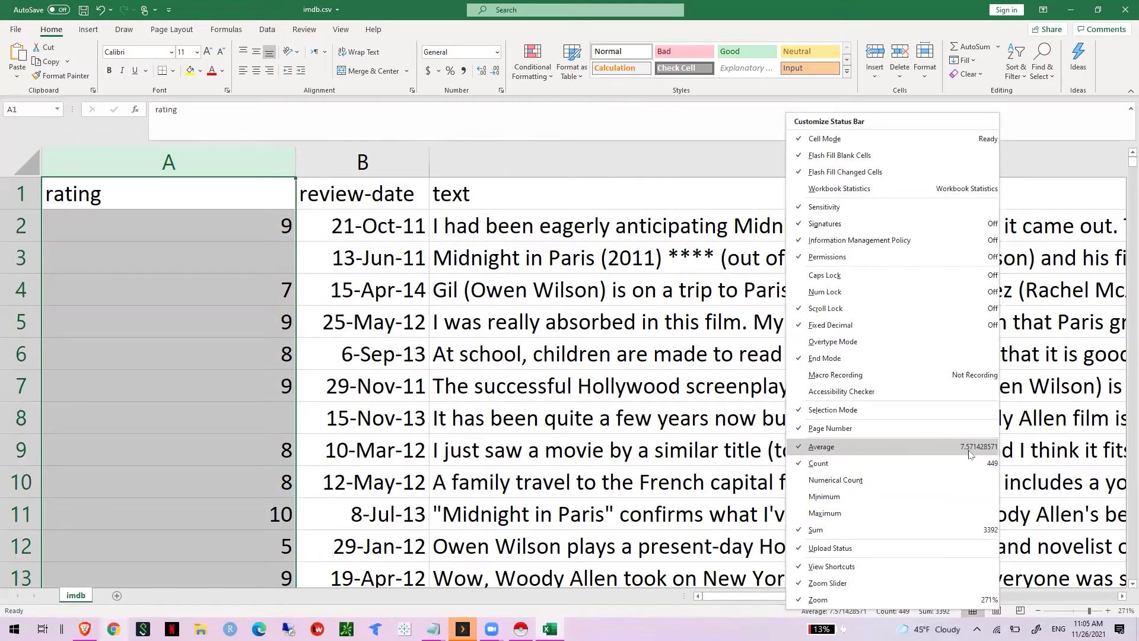
left_click(160, 408)
left_click(160, 408)
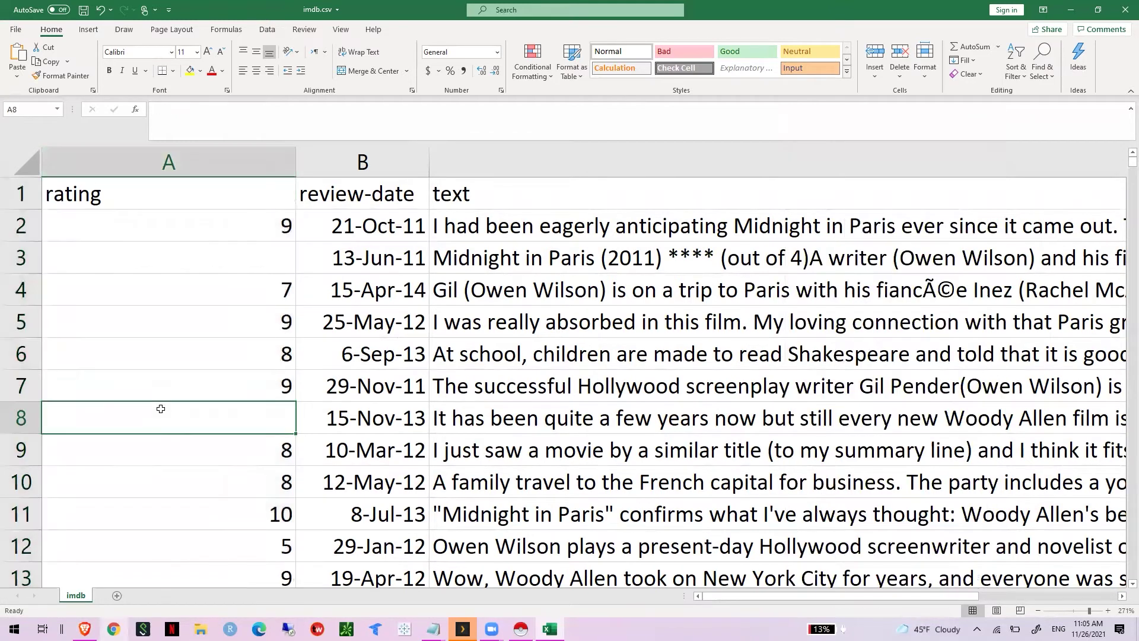
left_click(202, 272)
key("ctrl+Down")
key("ctrl+Down")
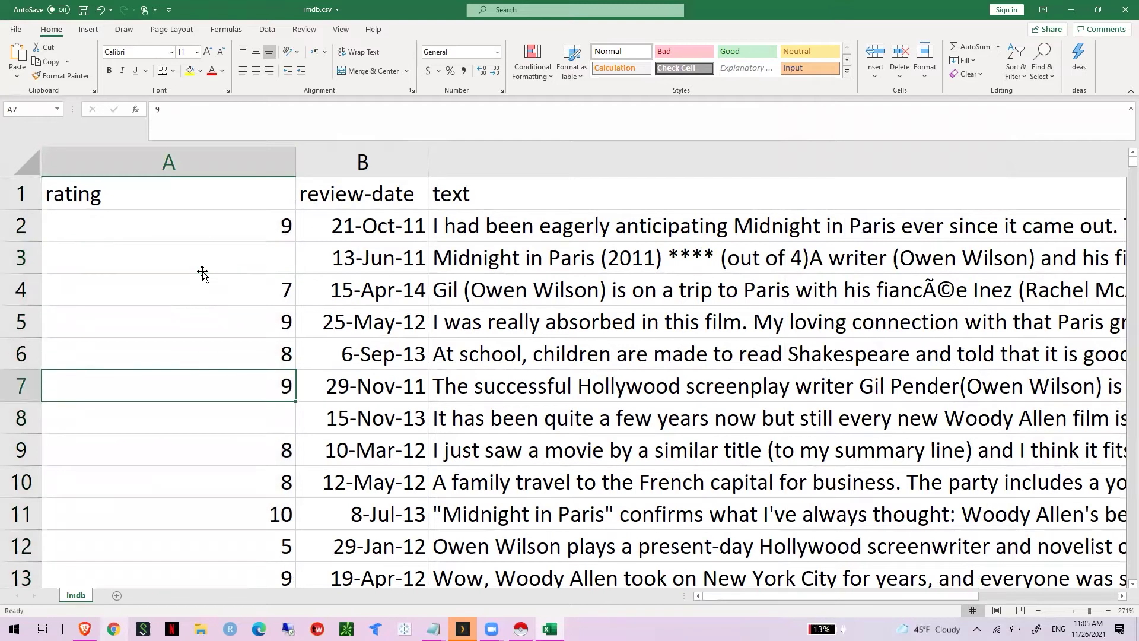
Select only the blank cells in rating column A with Go To Special > Blanks
left_click(192, 164)
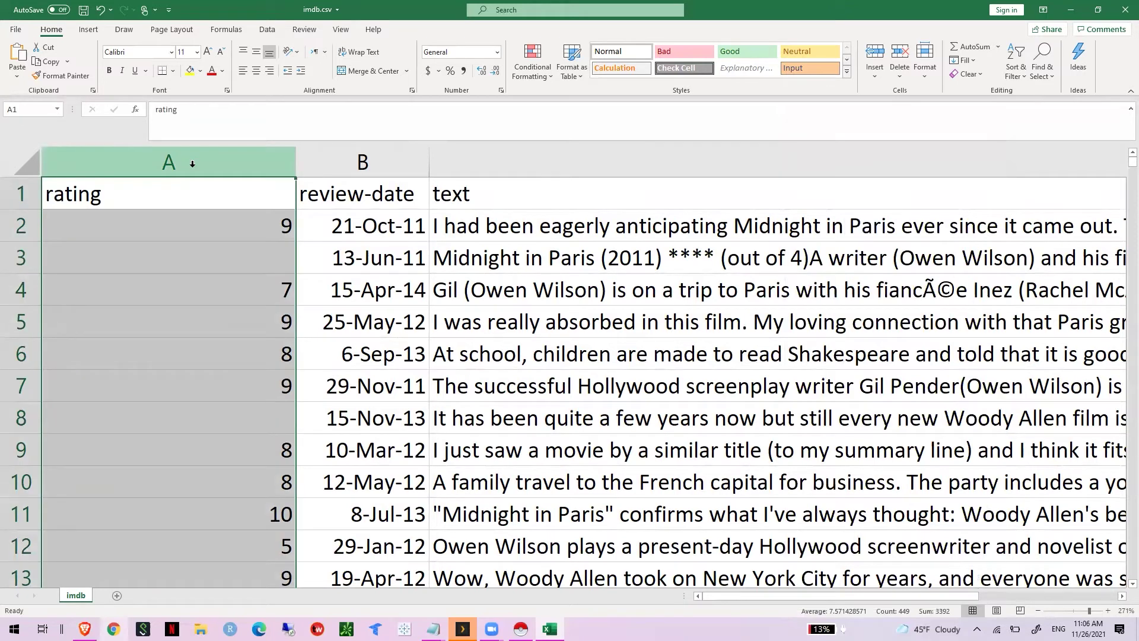
key("ctrl+g")
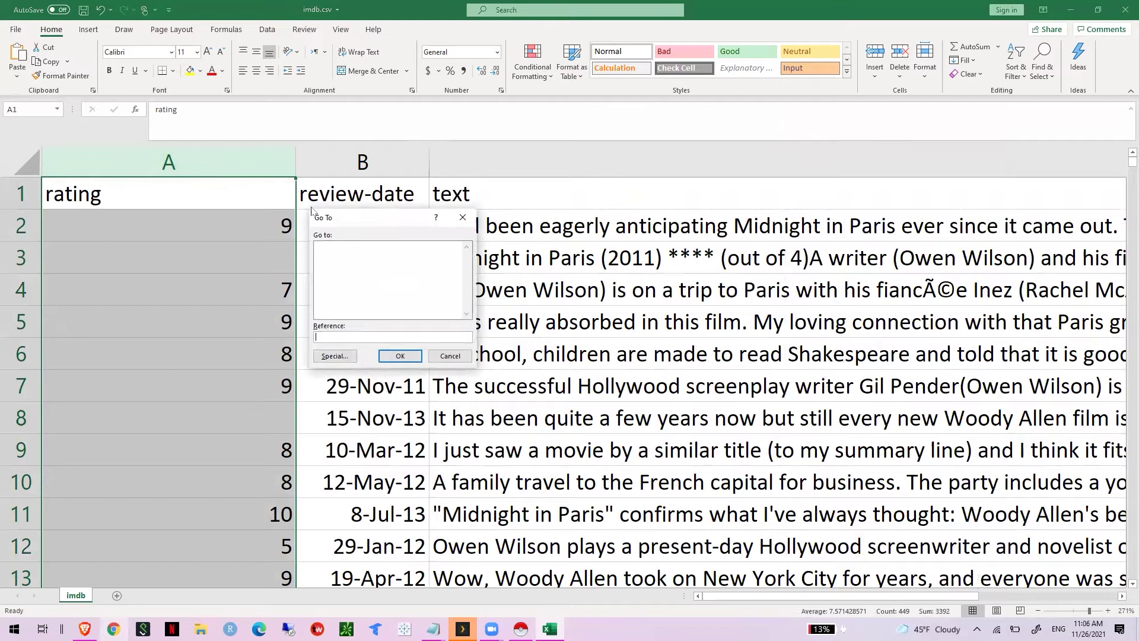
left_click_drag(345, 215, 347, 215)
left_click_drag(442, 251, 439, 249)
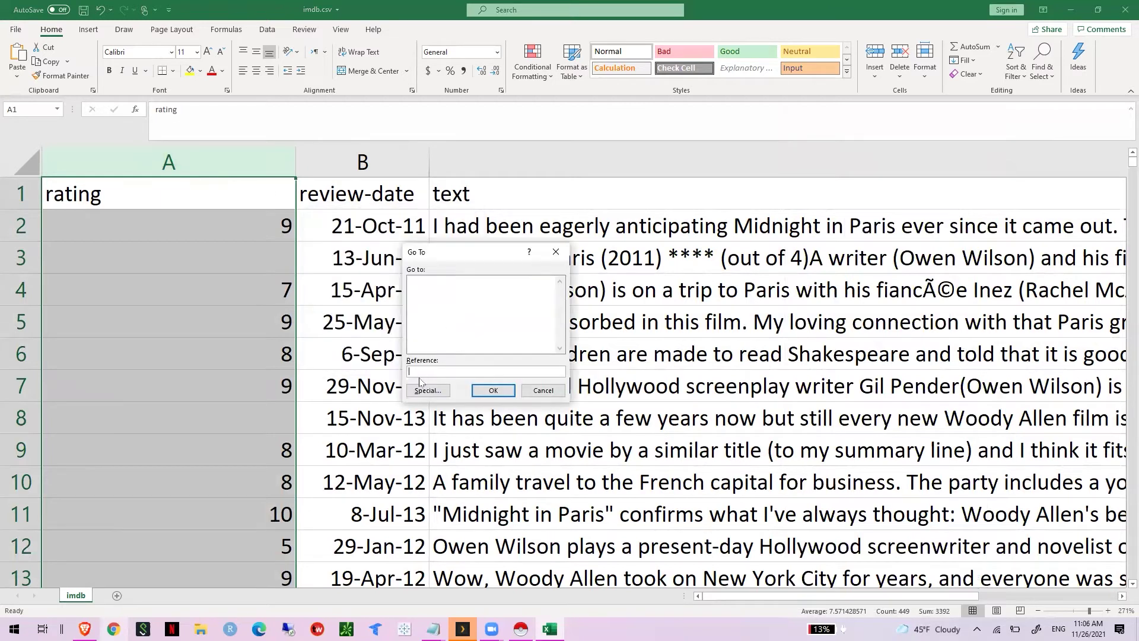
left_click(428, 390)
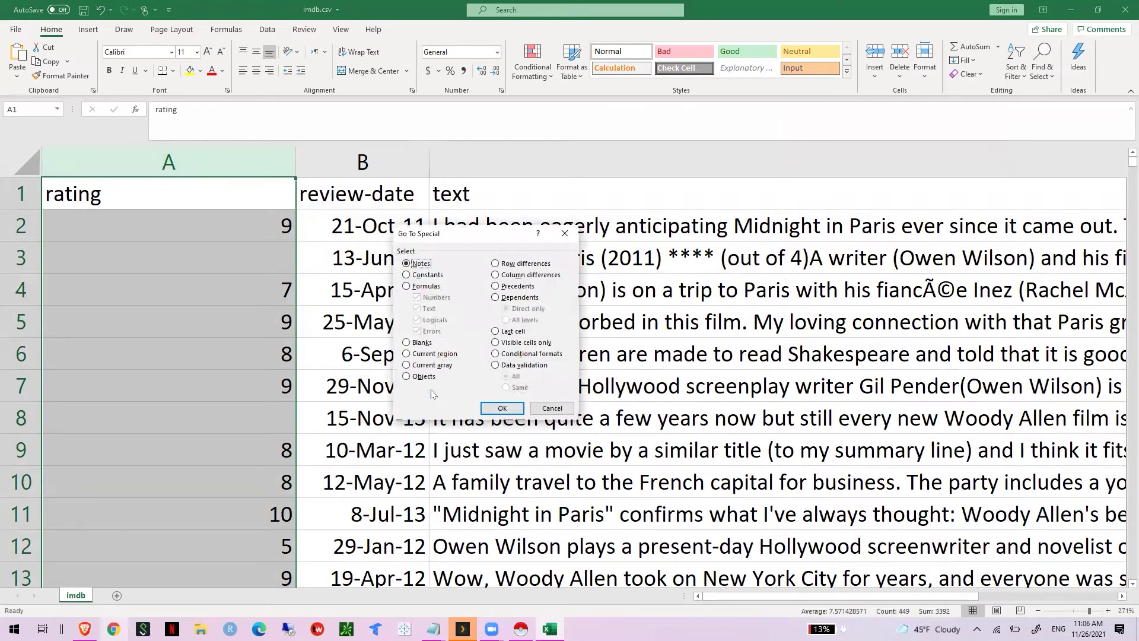
left_click(407, 343)
left_click(502, 408)
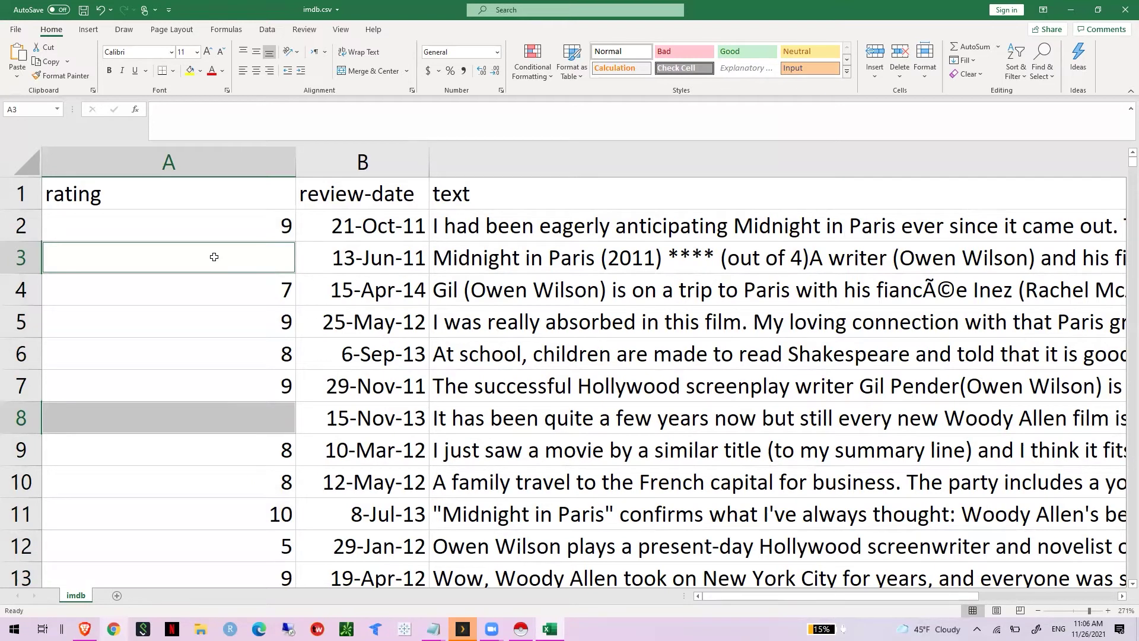
Enter 7.57 into all selected blank rating cells at once with Ctrl+Enter
type("7")
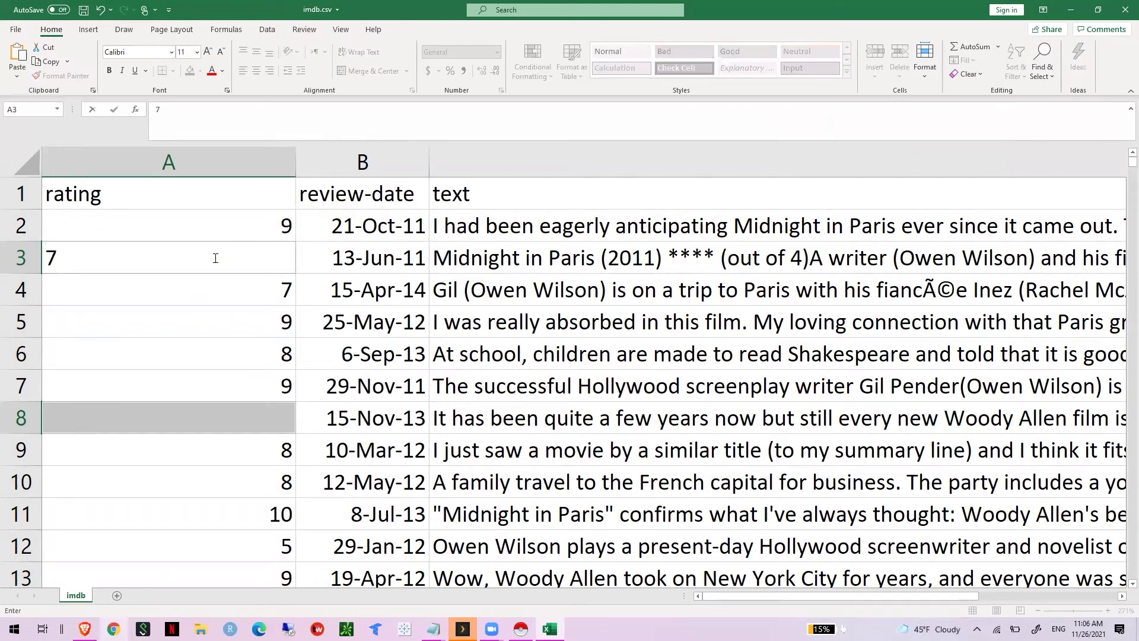
type(".57")
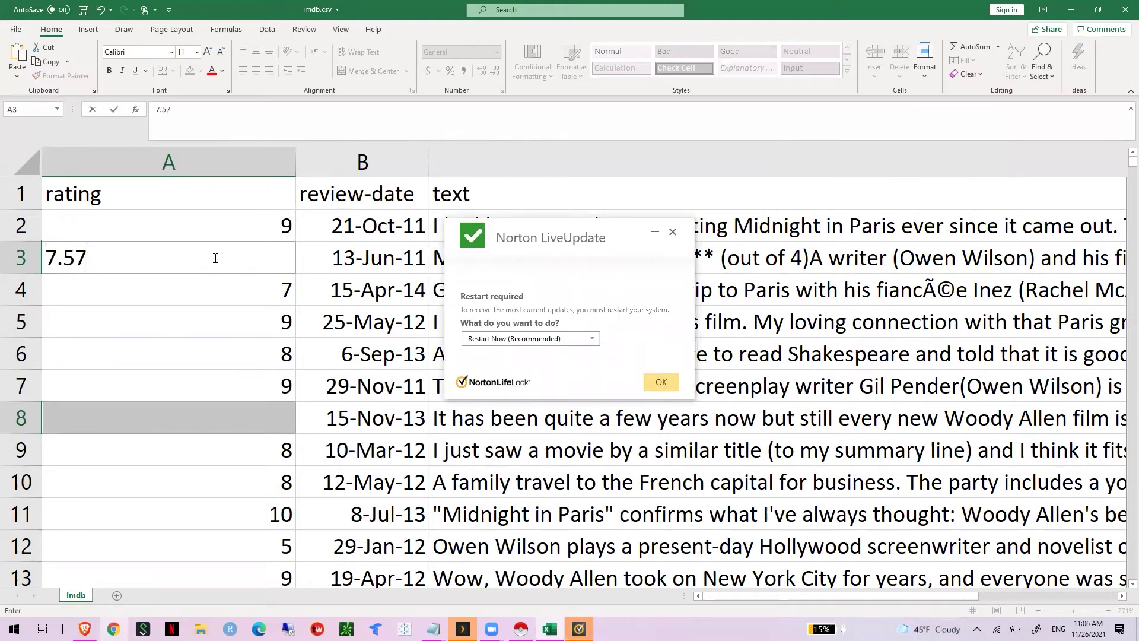
left_click(673, 231)
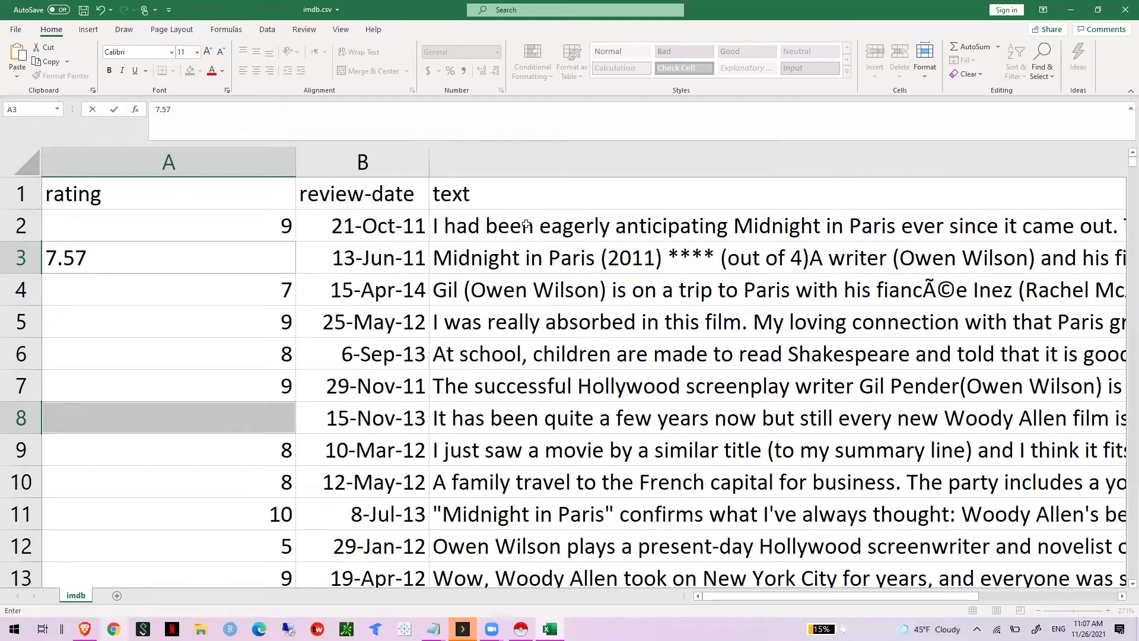
key("ctrl+Return")
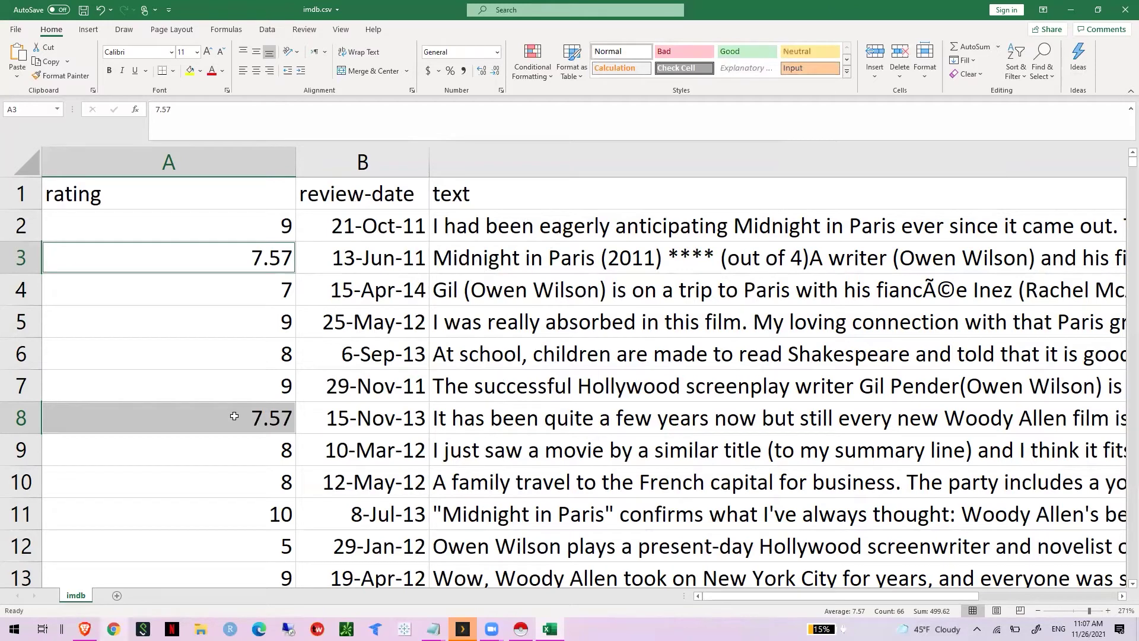
scroll(234, 416, "down", 5)
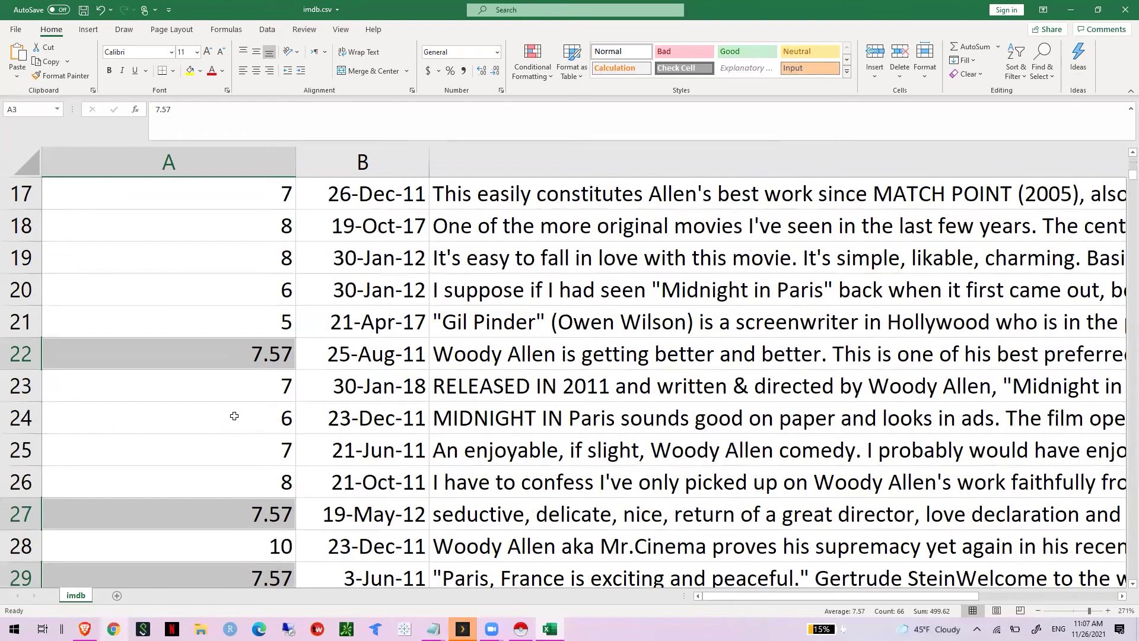
scroll(234, 416, "up", 5)
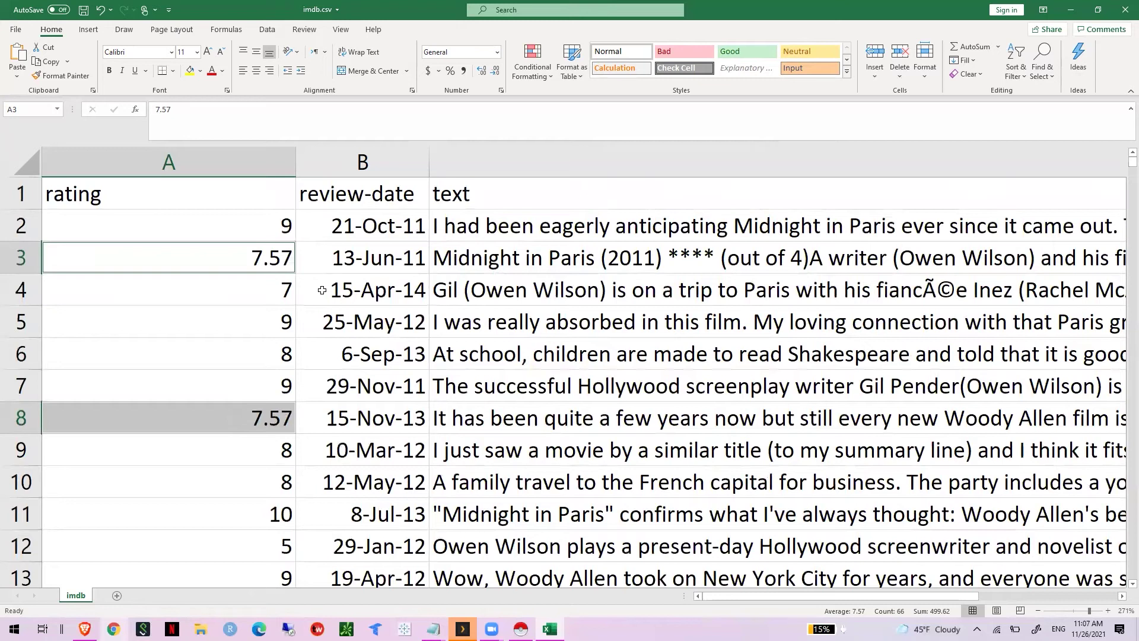
Insert an empty column before the review text column
left_click(322, 290)
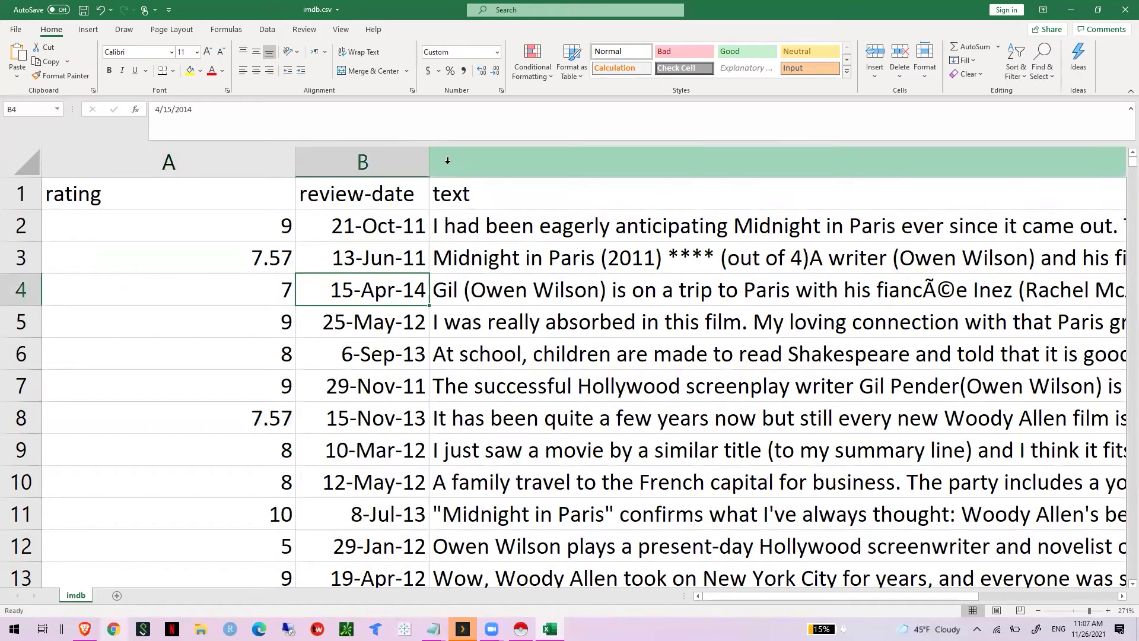
left_click(389, 163)
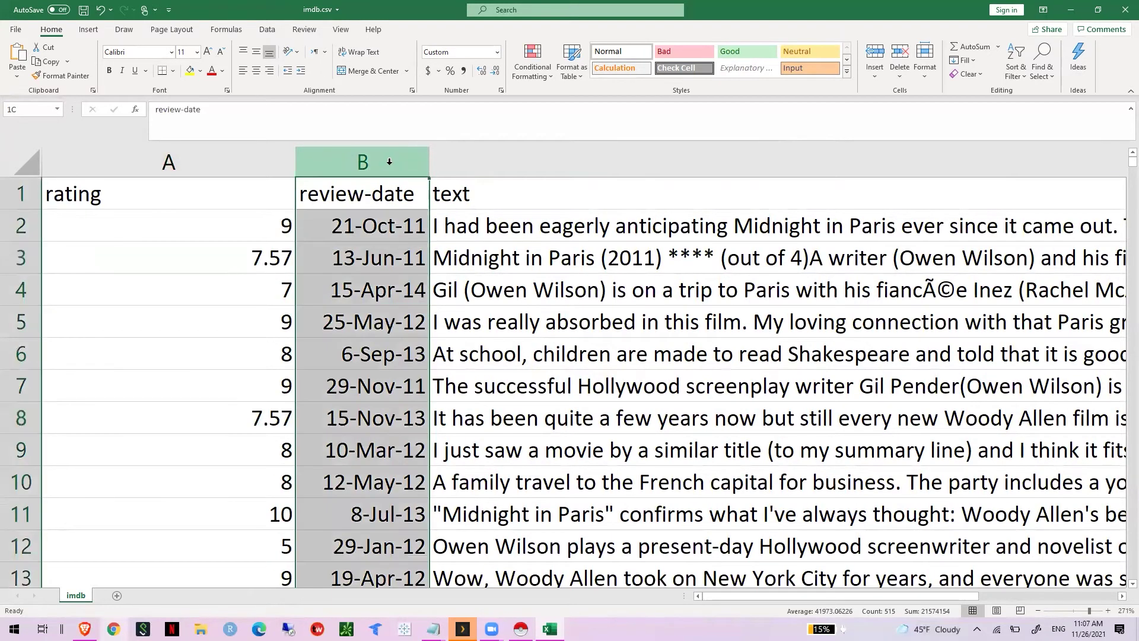
left_click(448, 162)
right_click(453, 164)
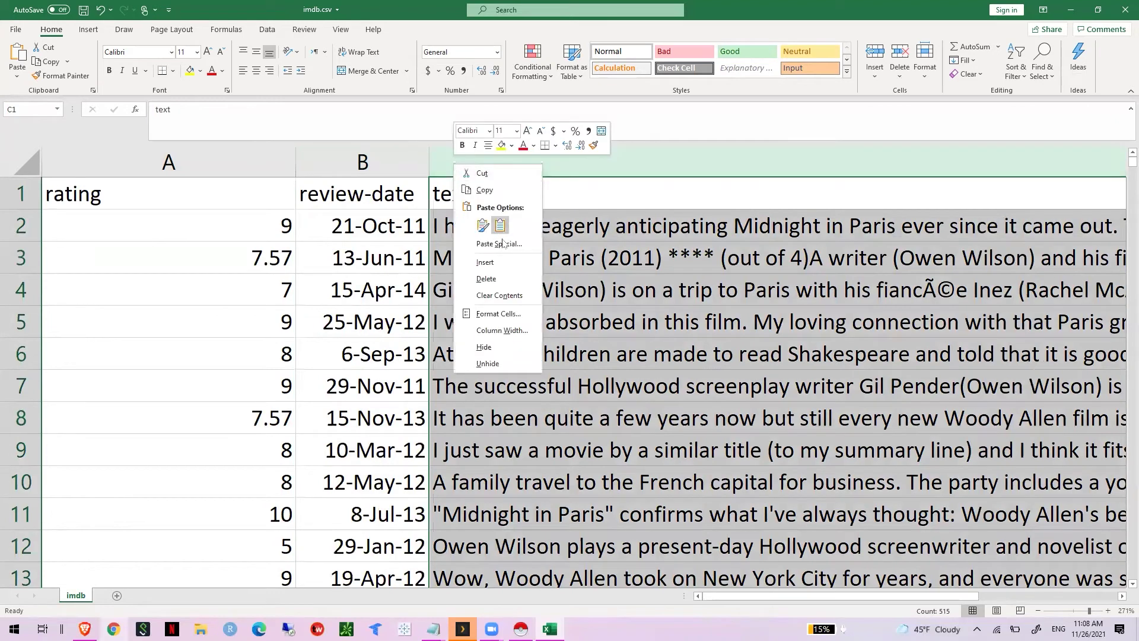
left_click(496, 262)
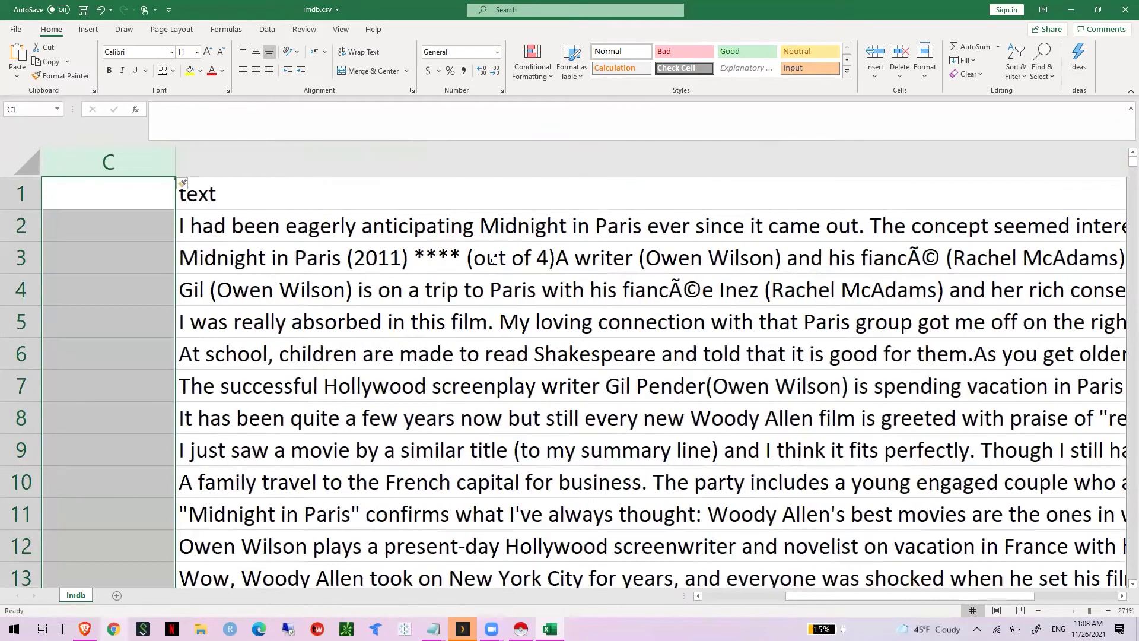
Set the width of review text column D to 40
left_click(614, 202)
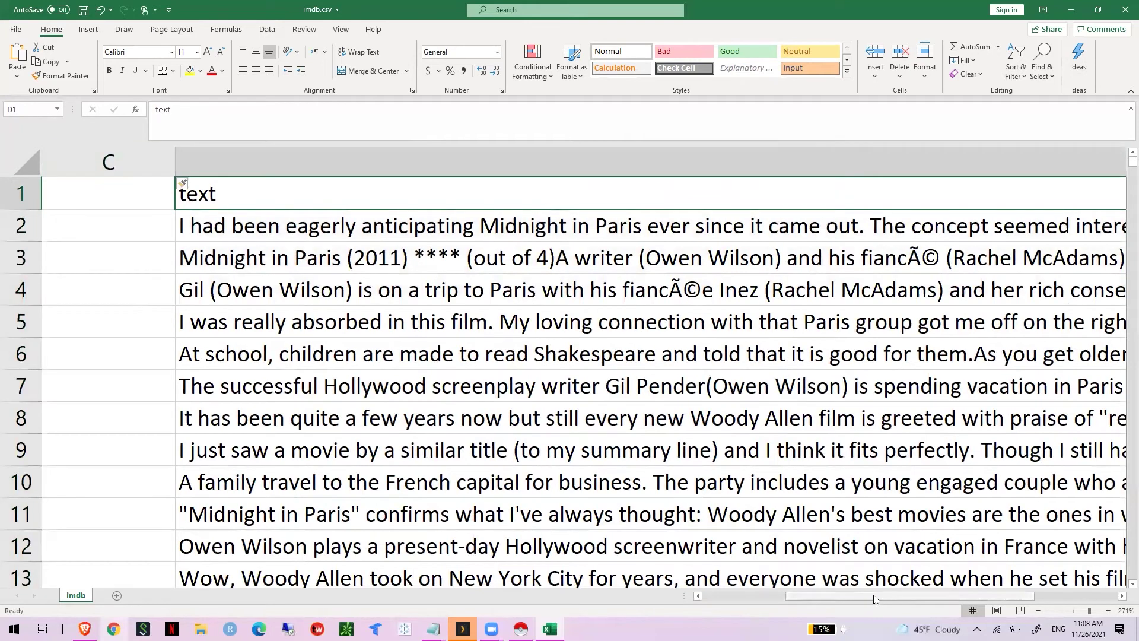
left_click_drag(874, 599, 916, 601)
left_click(634, 165)
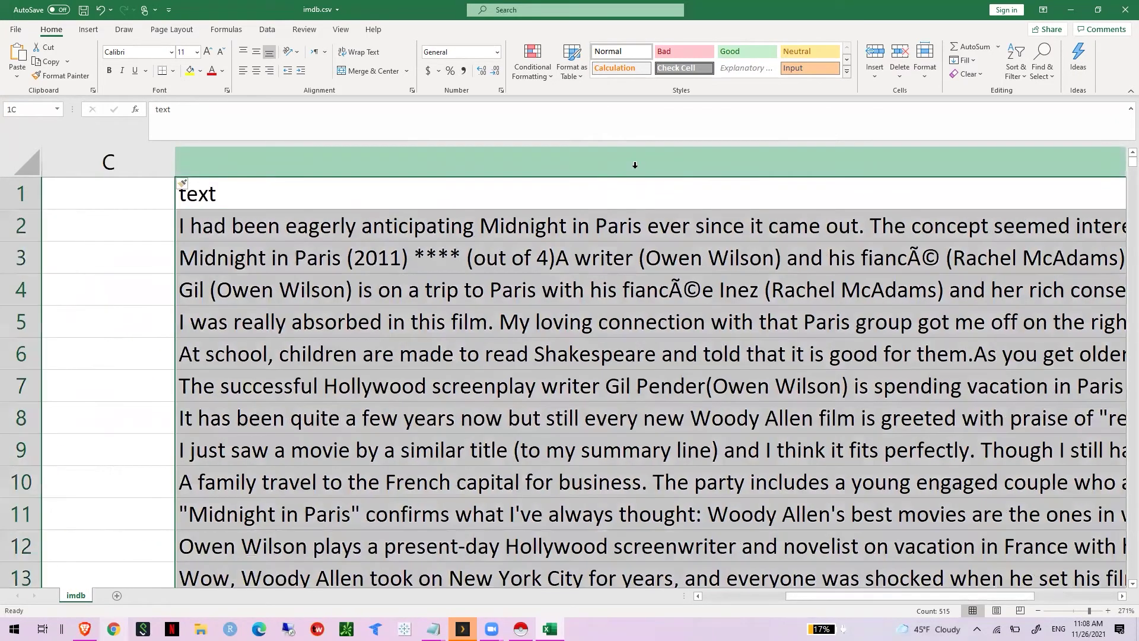
right_click(635, 166)
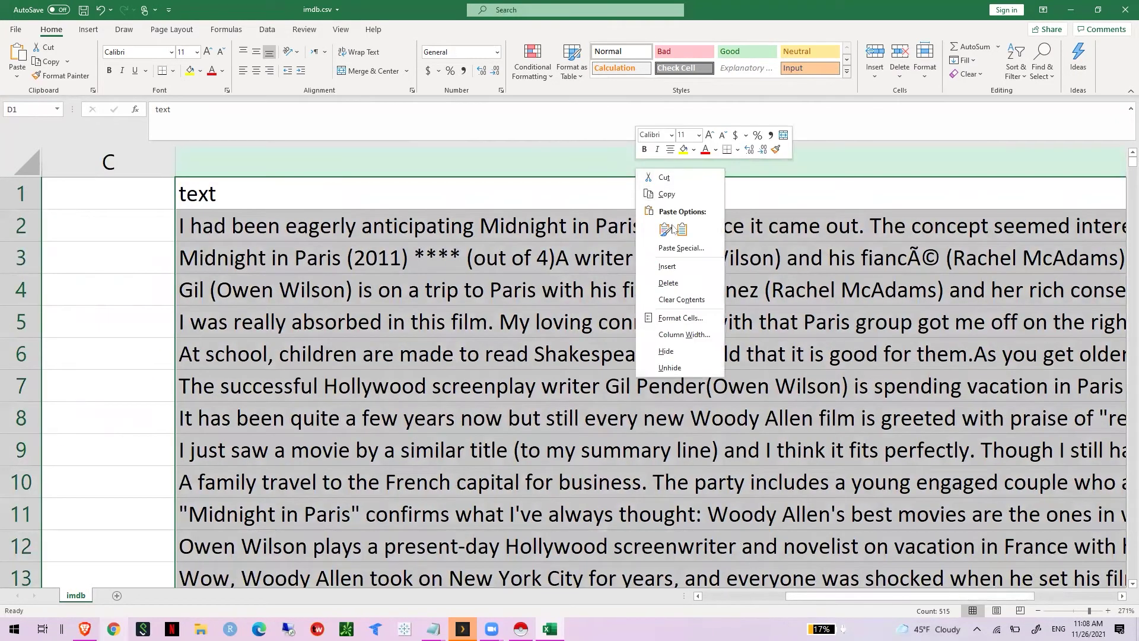
left_click(684, 335)
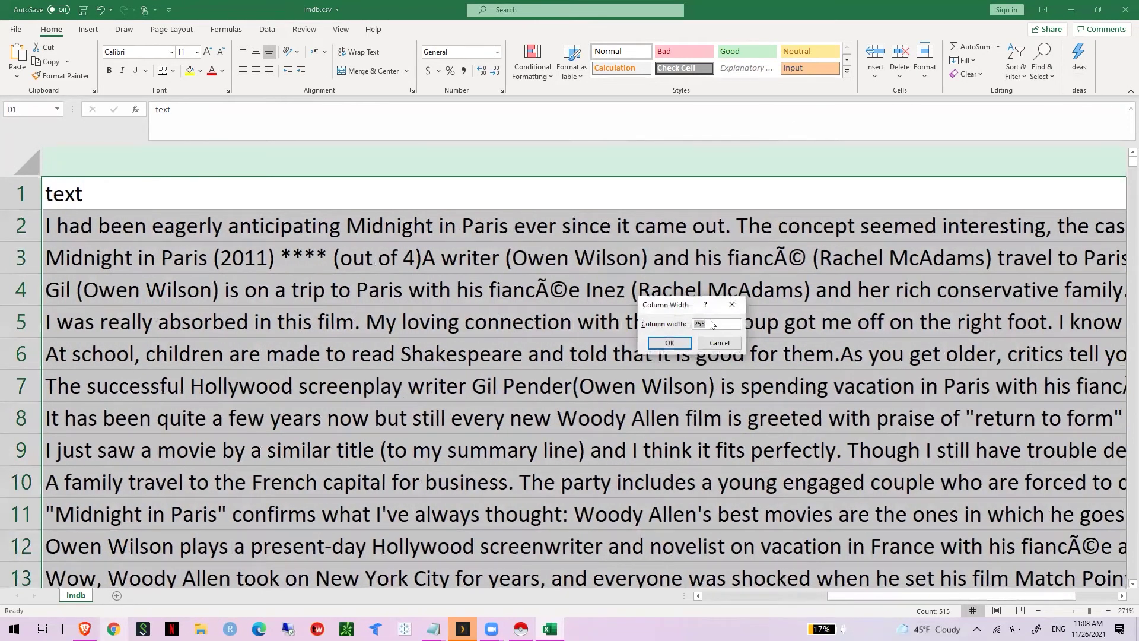
type("40")
left_click(670, 343)
Enter the header 'dayssince' in cell C1
left_click(510, 200)
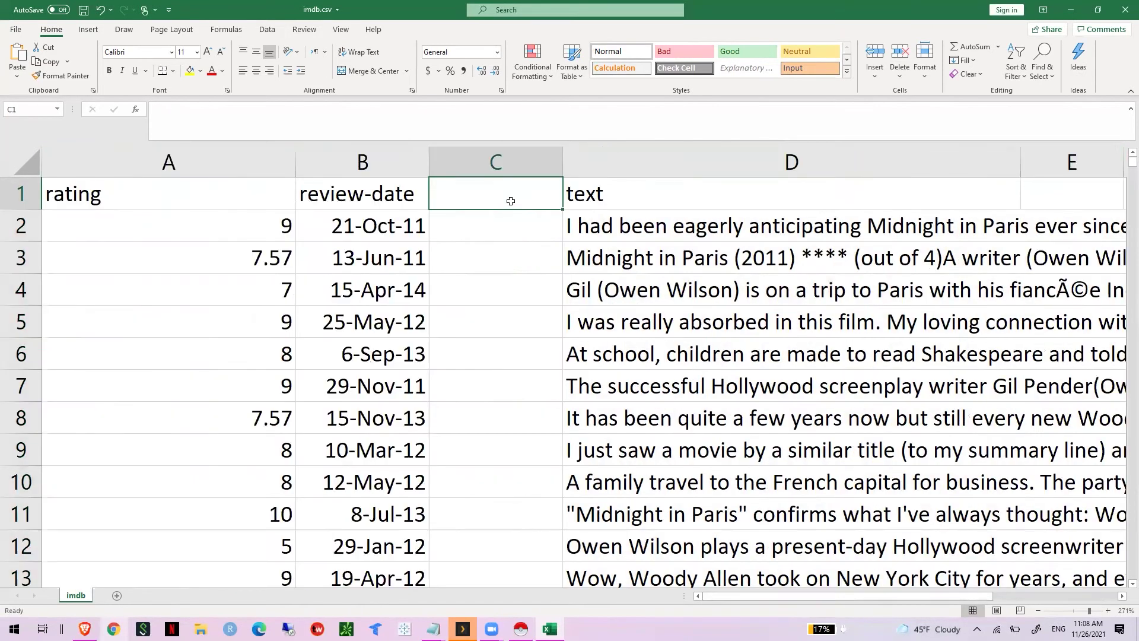
type("dayss")
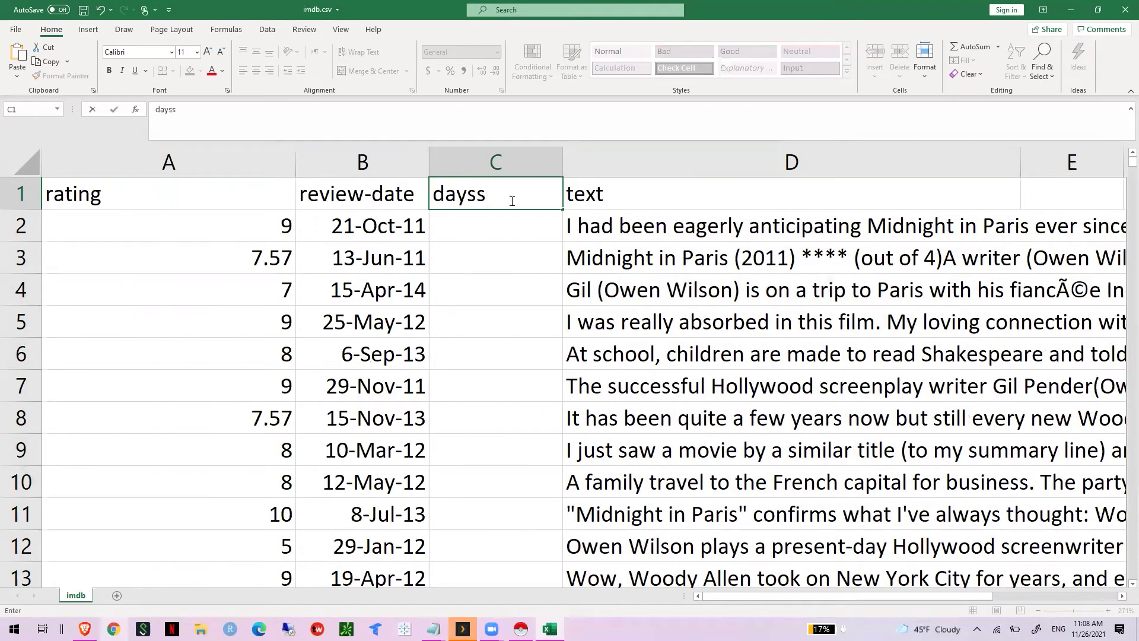
type("ince")
key("Return")
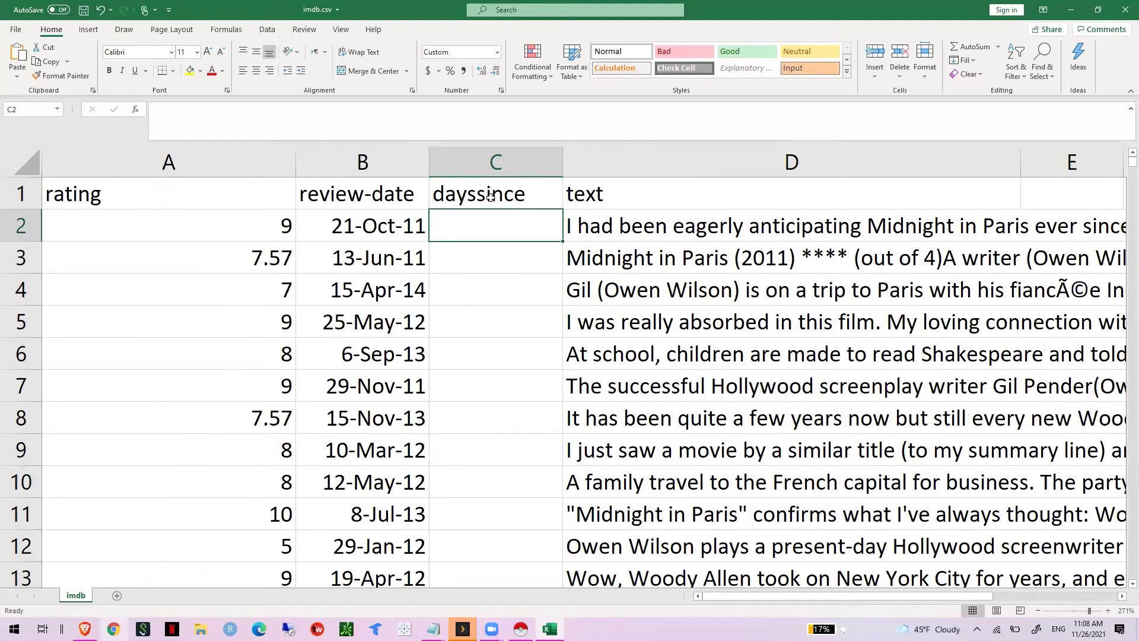
left_click(491, 197)
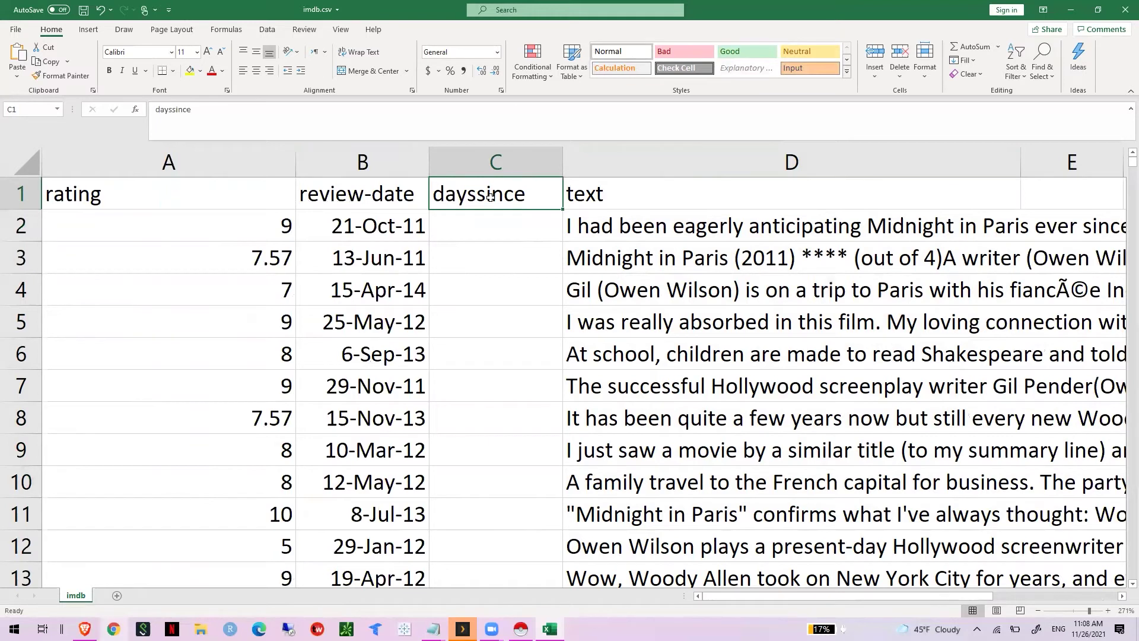
Enter the formula =TODAY()-B2 in cell C2
left_click(462, 227)
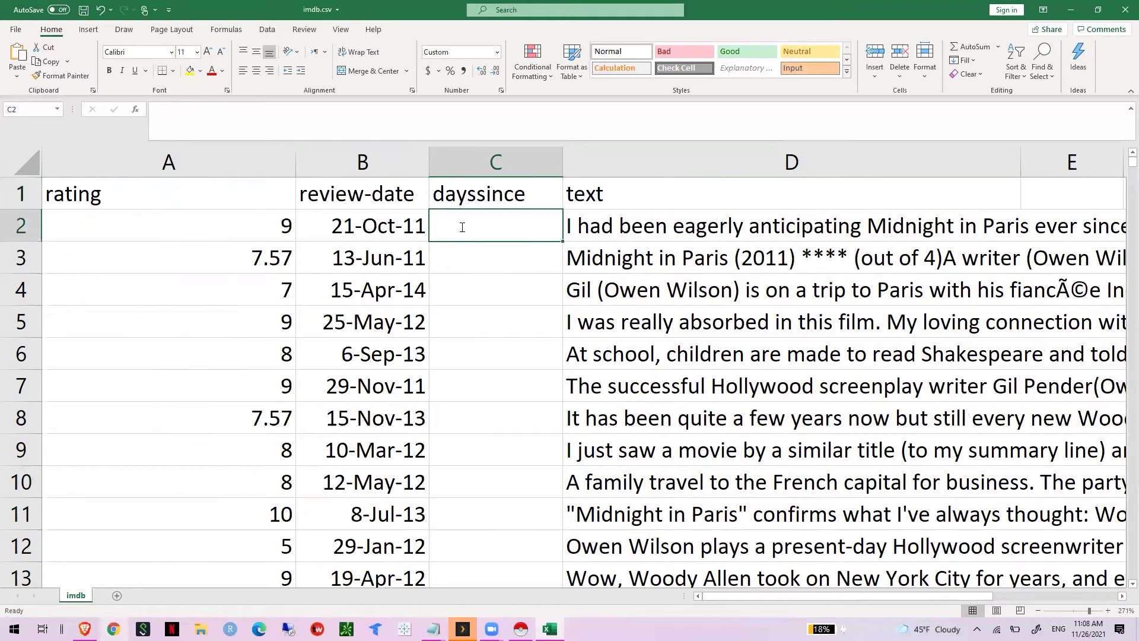
type("=")
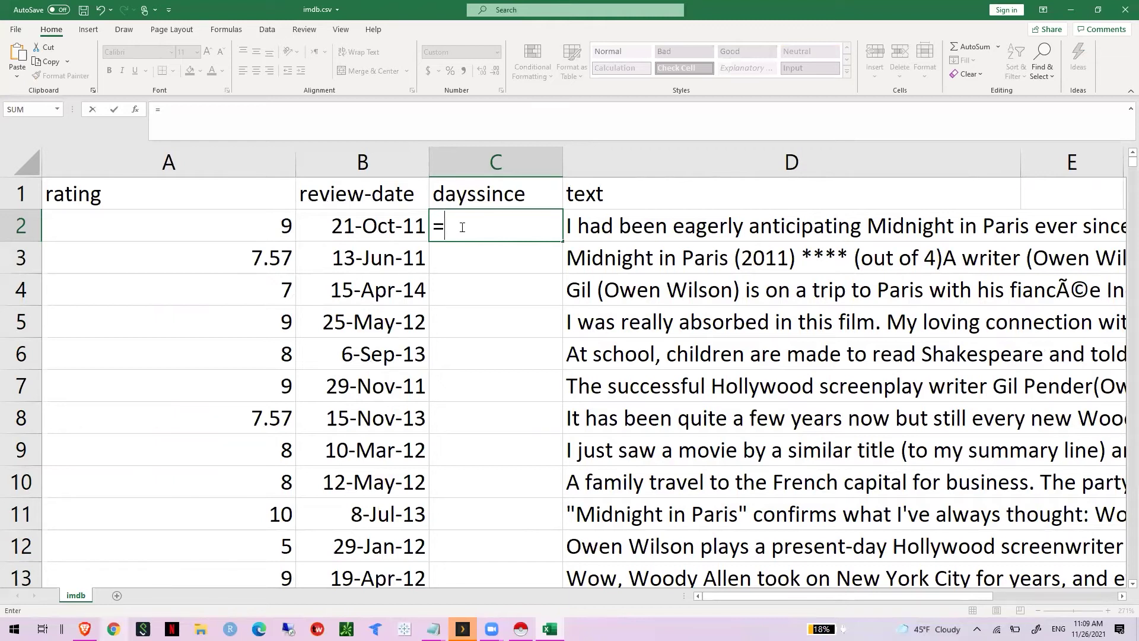
type("toda")
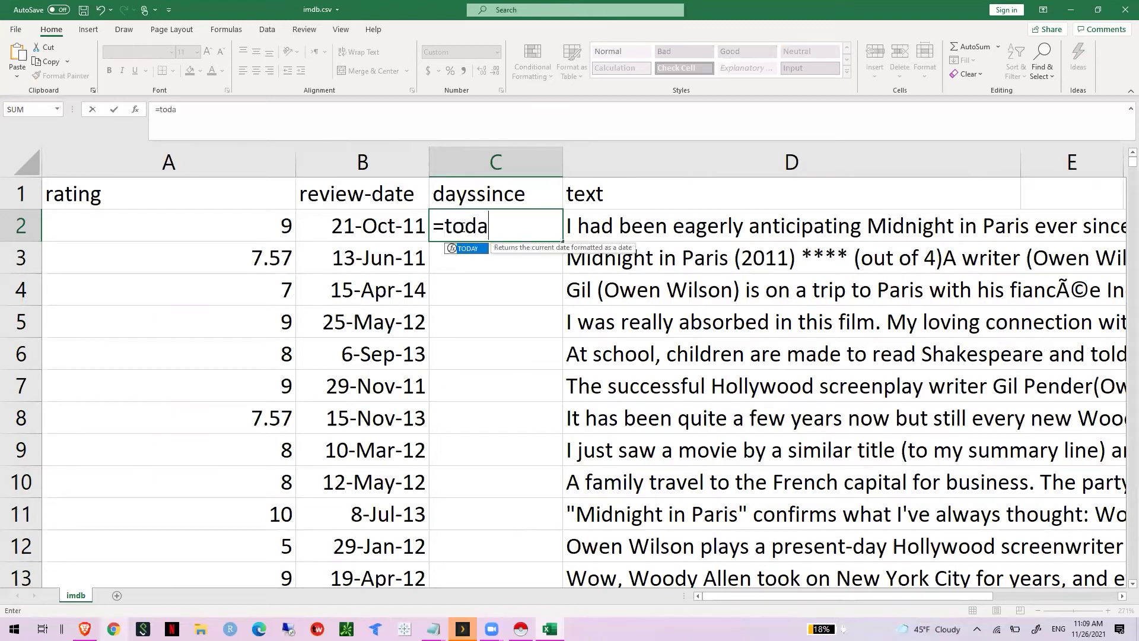
key("Tab")
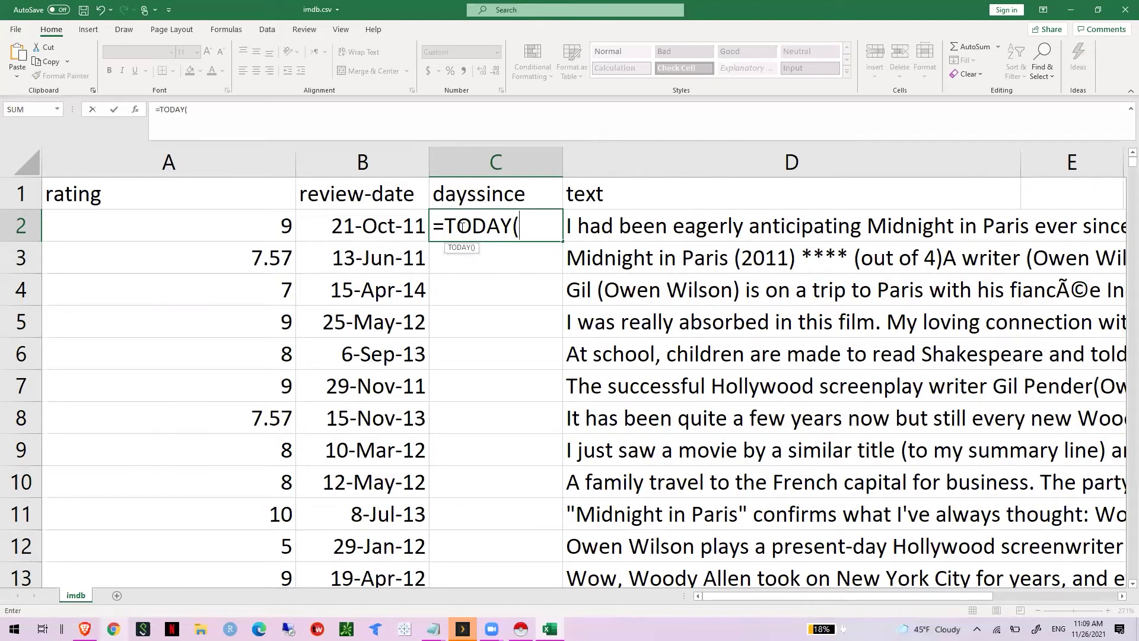
type(")")
type("-")
left_click(370, 219)
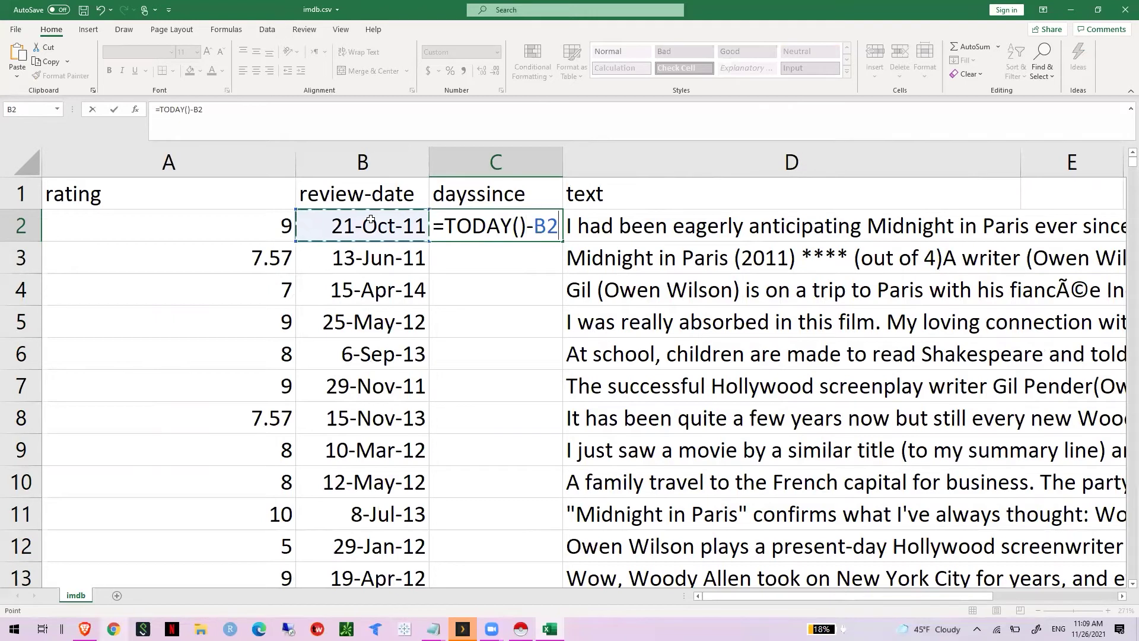
key("Return")
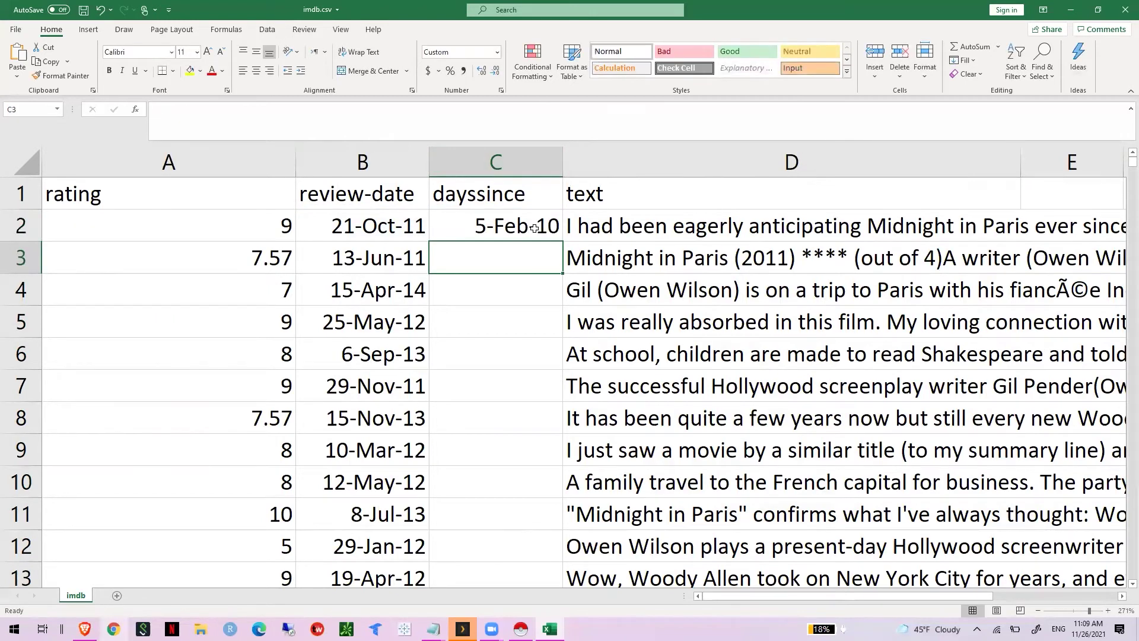
Format column C as Number with 0 decimal places so C2 shows 3689
left_click(518, 161)
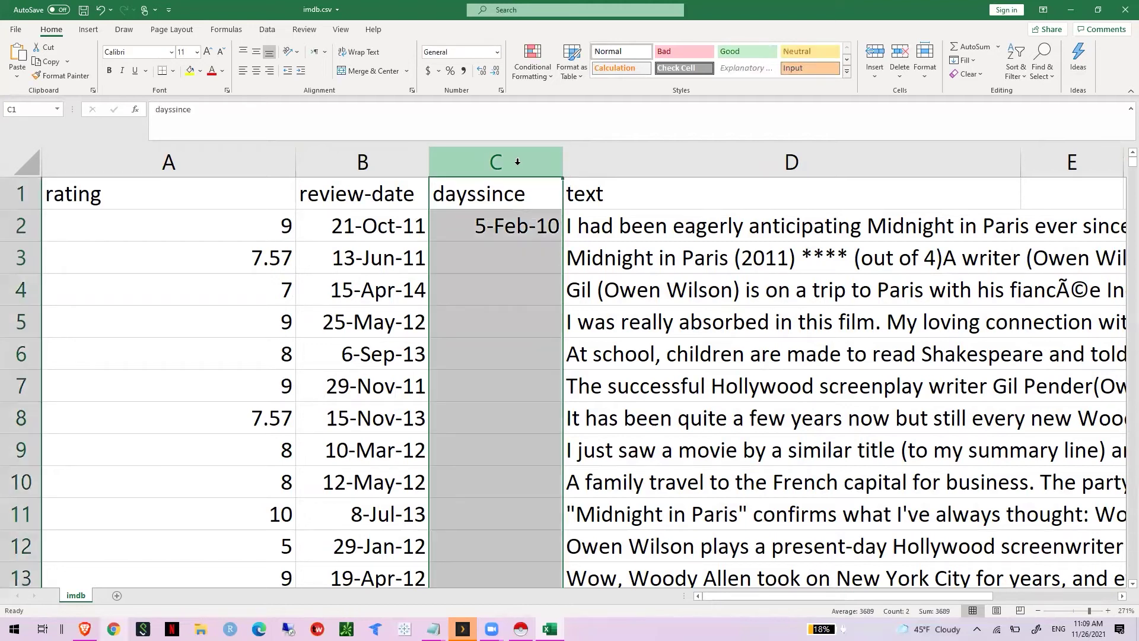
right_click(517, 161)
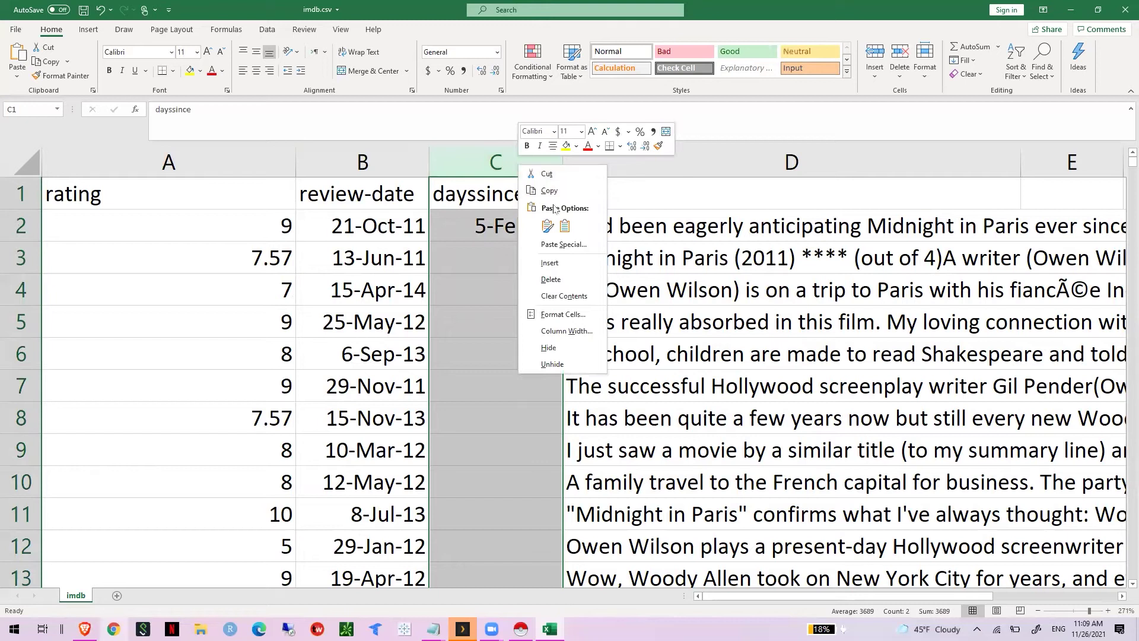
left_click(569, 317)
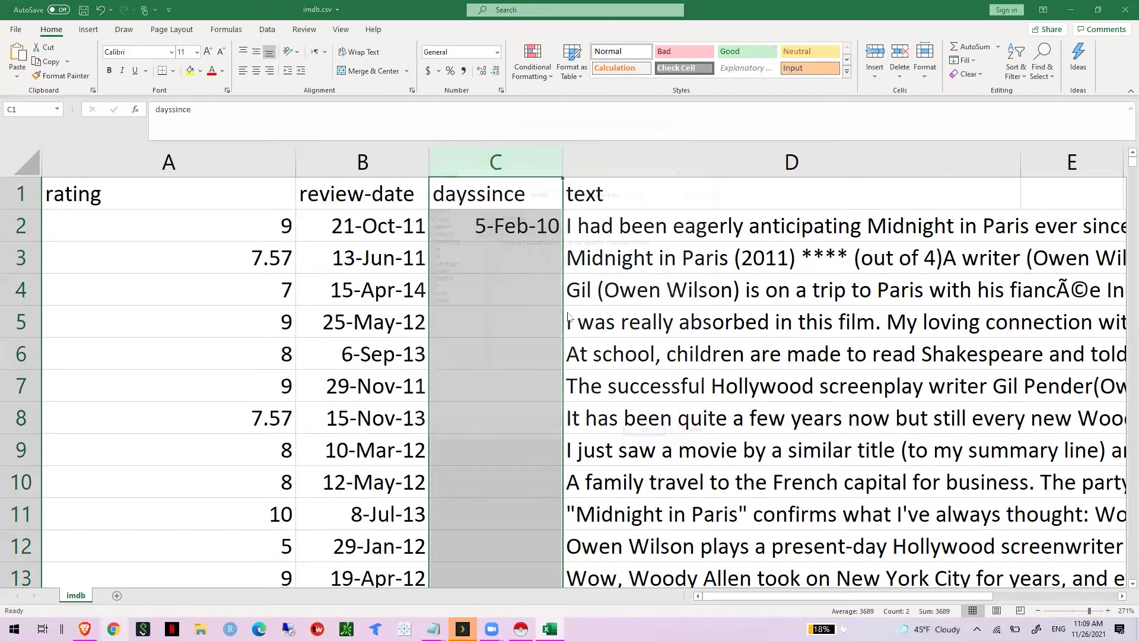
left_click(449, 225)
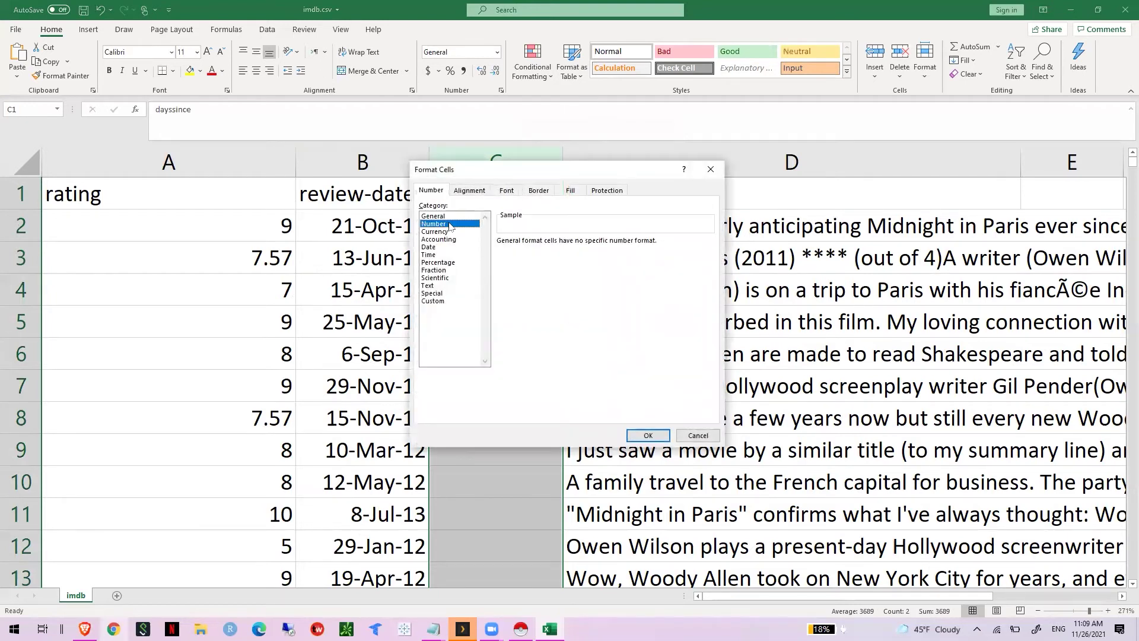
left_click(577, 246)
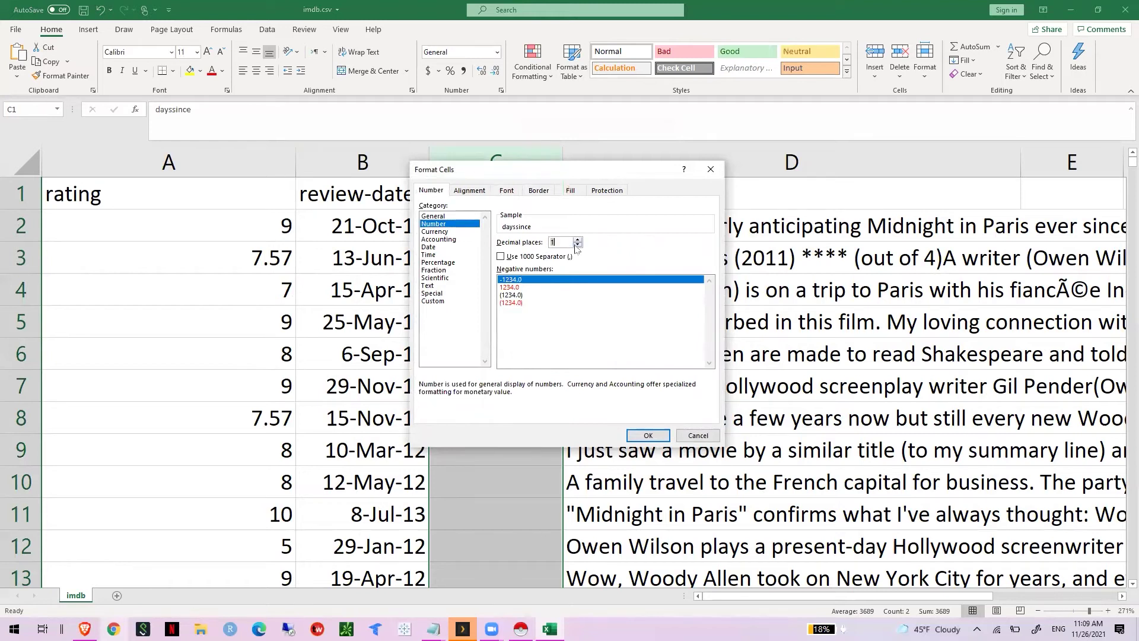
left_click(577, 245)
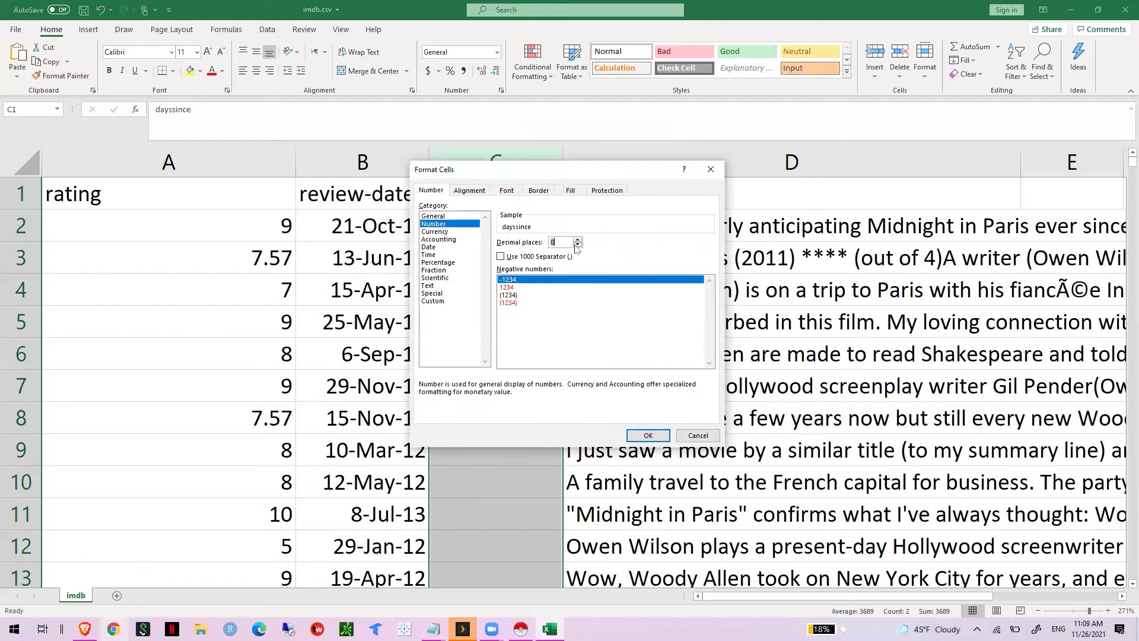
left_click(647, 435)
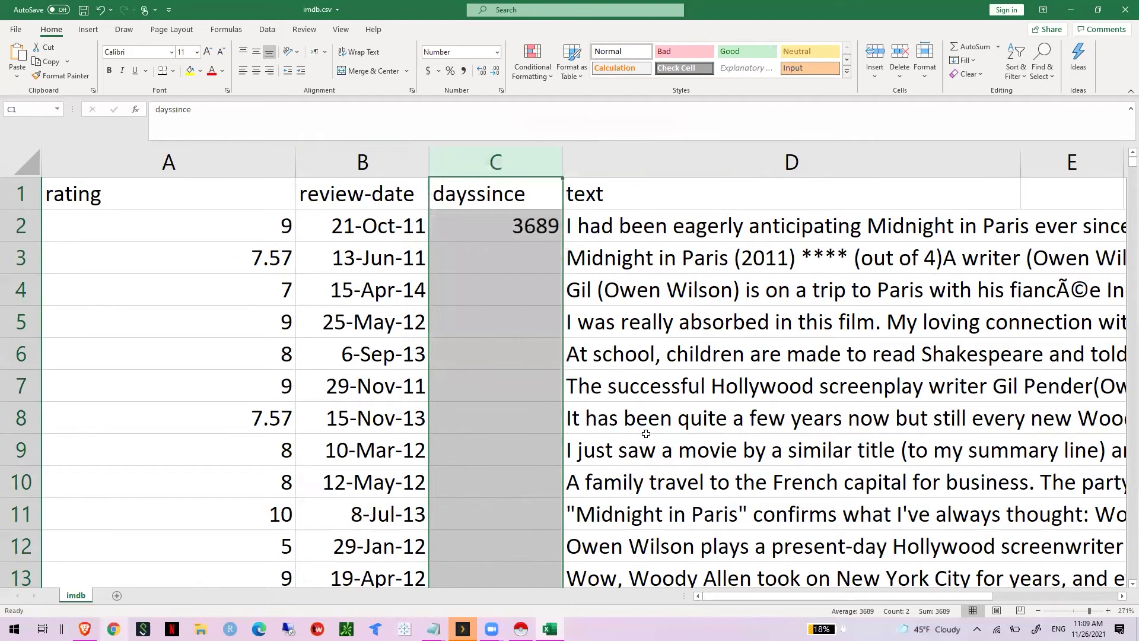
left_click(508, 225)
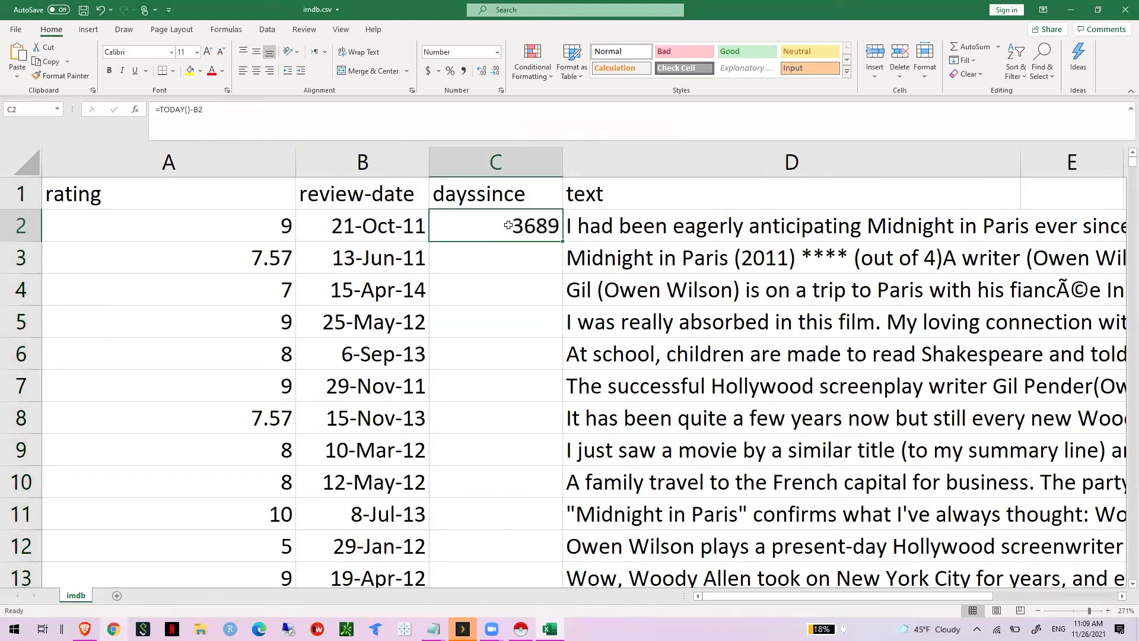
Fill the dayssince formula down all review rows and spot-check C3 and C5
double_click(563, 243)
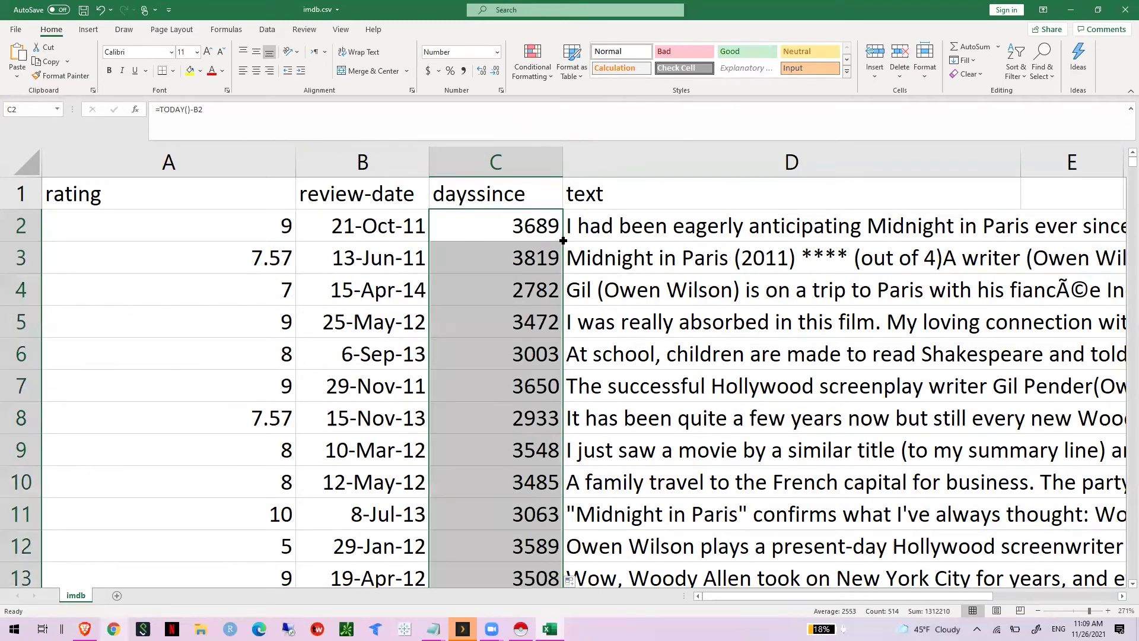
scroll(541, 300, "down", 10)
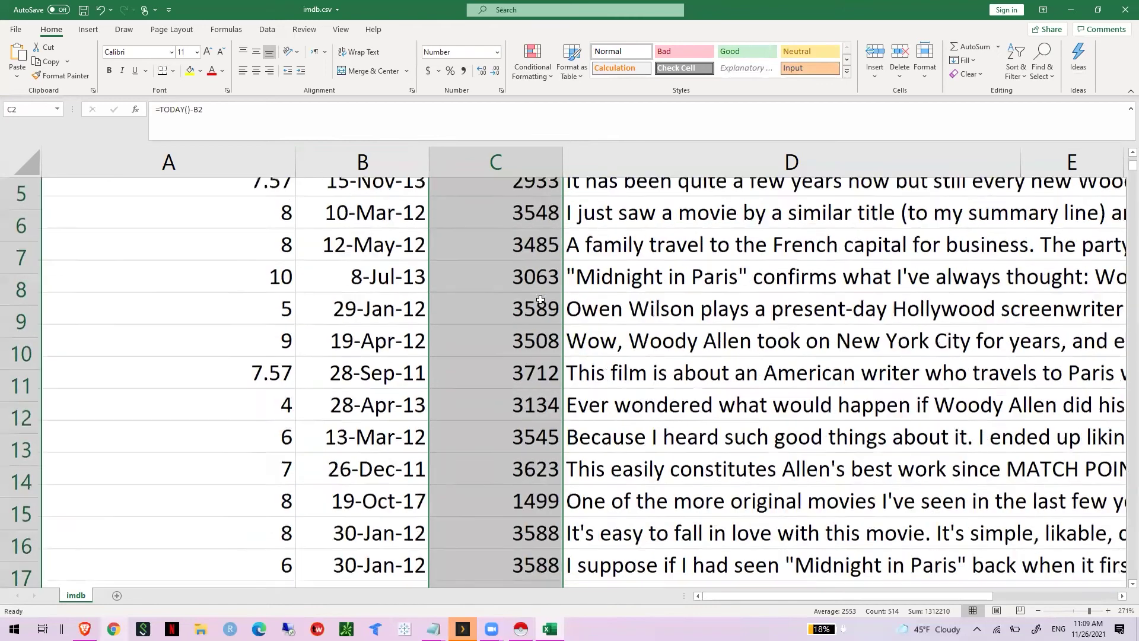
scroll(541, 300, "down", 4)
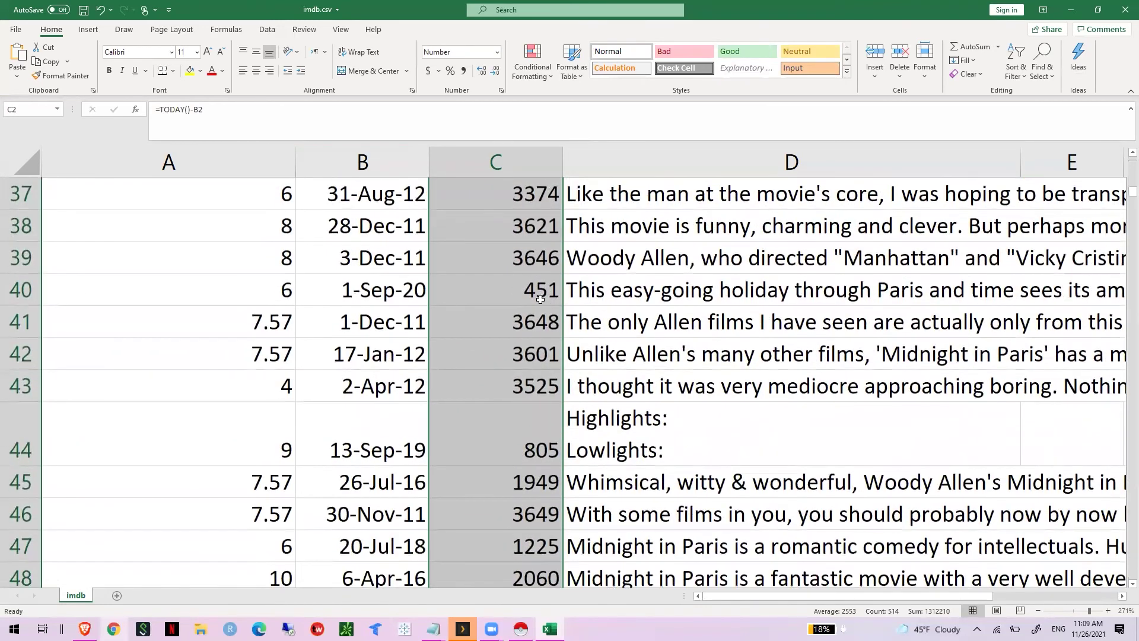
scroll(541, 300, "up", 14)
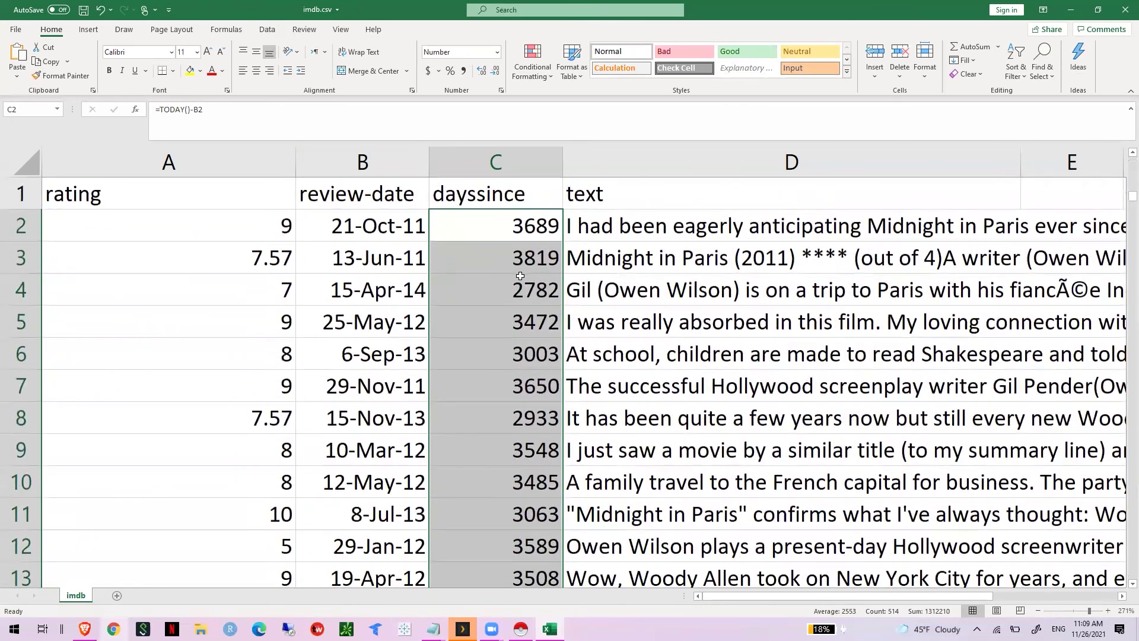
left_click(522, 276)
left_click(525, 251)
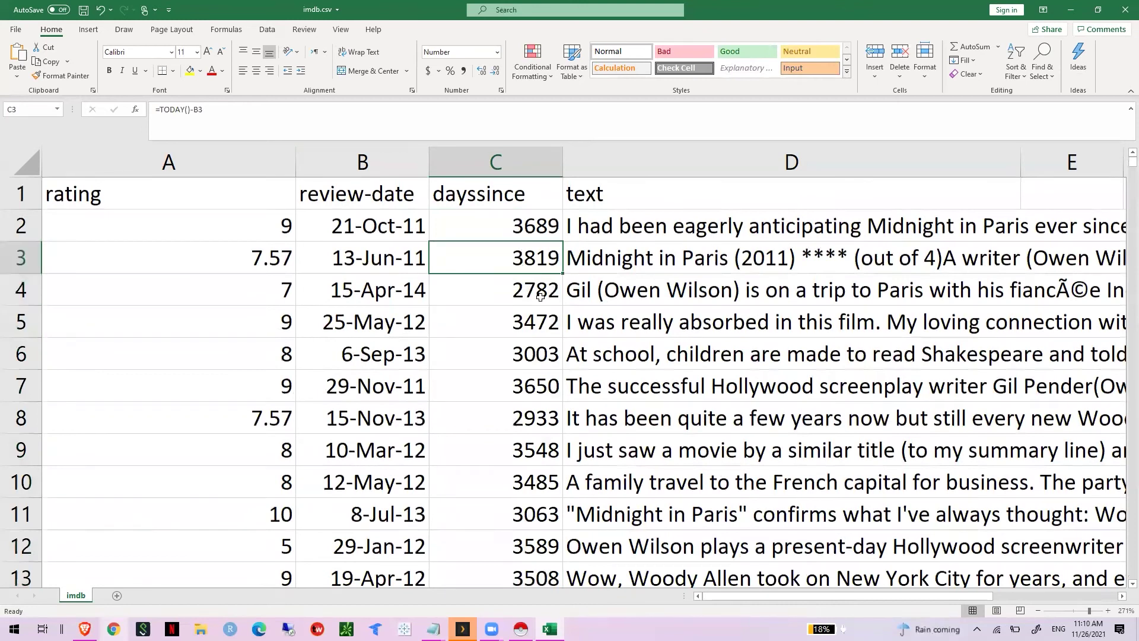
left_click(539, 316)
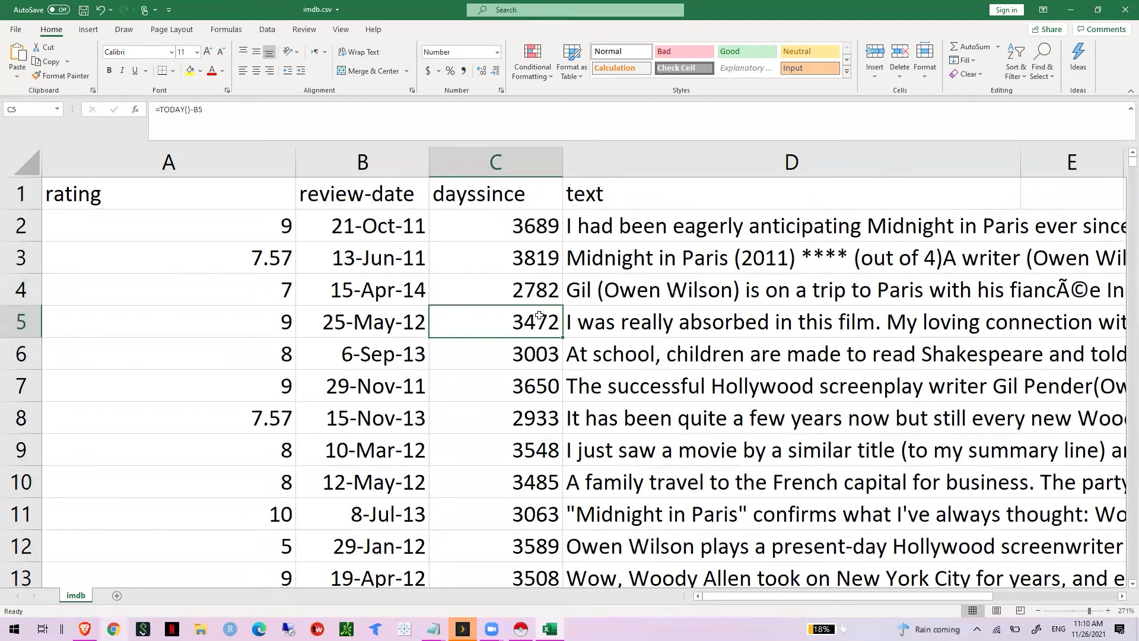
Copy column C and paste it back over itself as values only
left_click(518, 166)
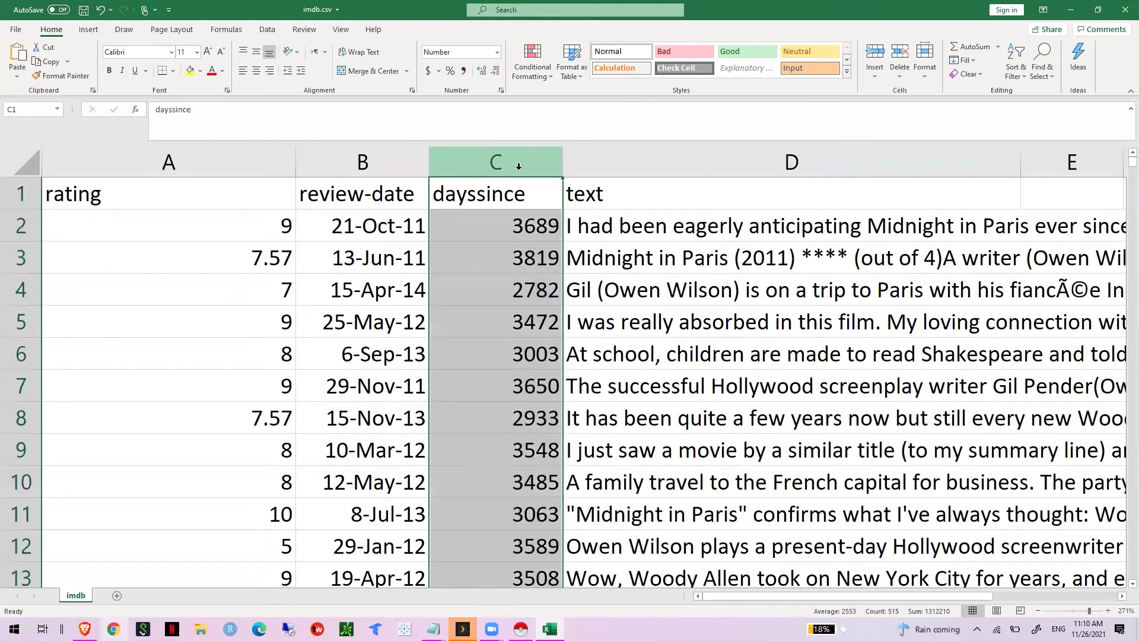
right_click(489, 162)
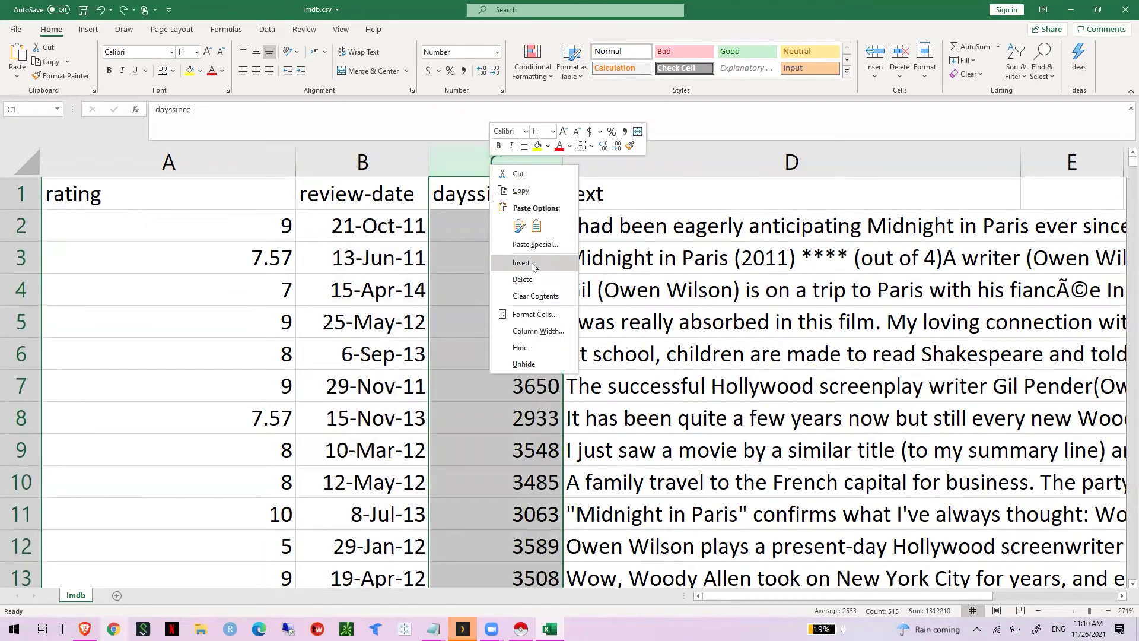
left_click(528, 192)
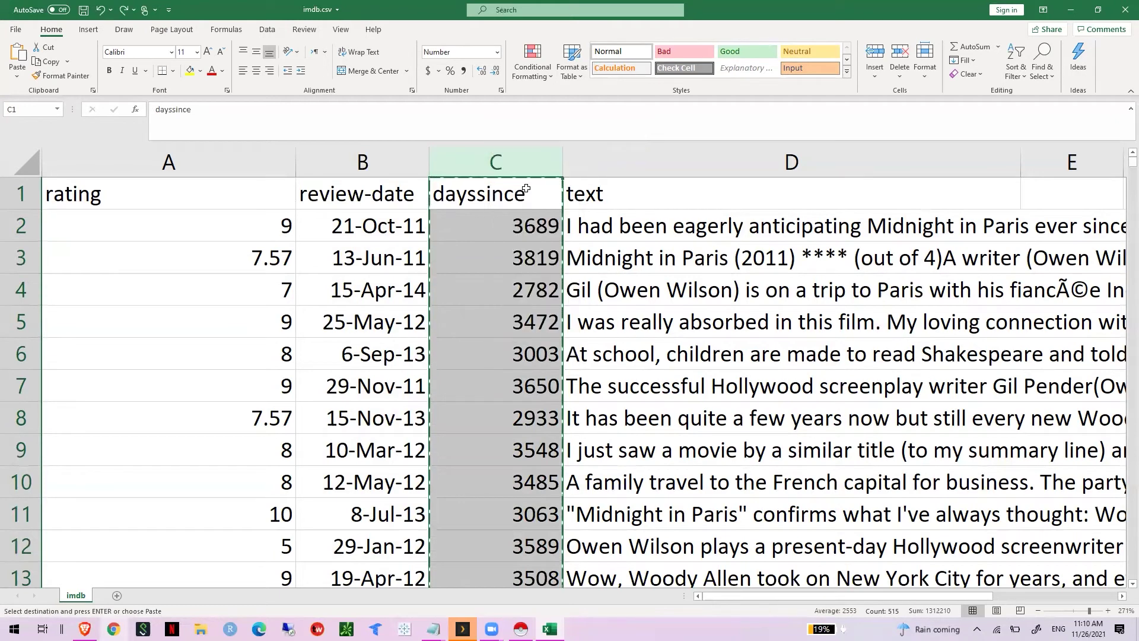
right_click(513, 162)
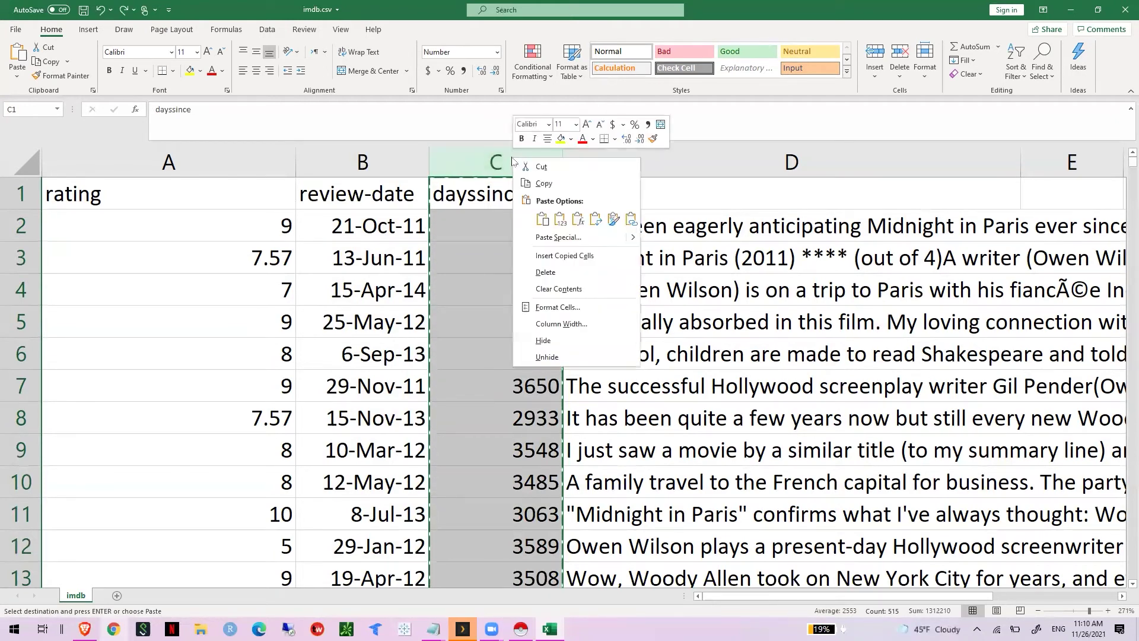
left_click(561, 221)
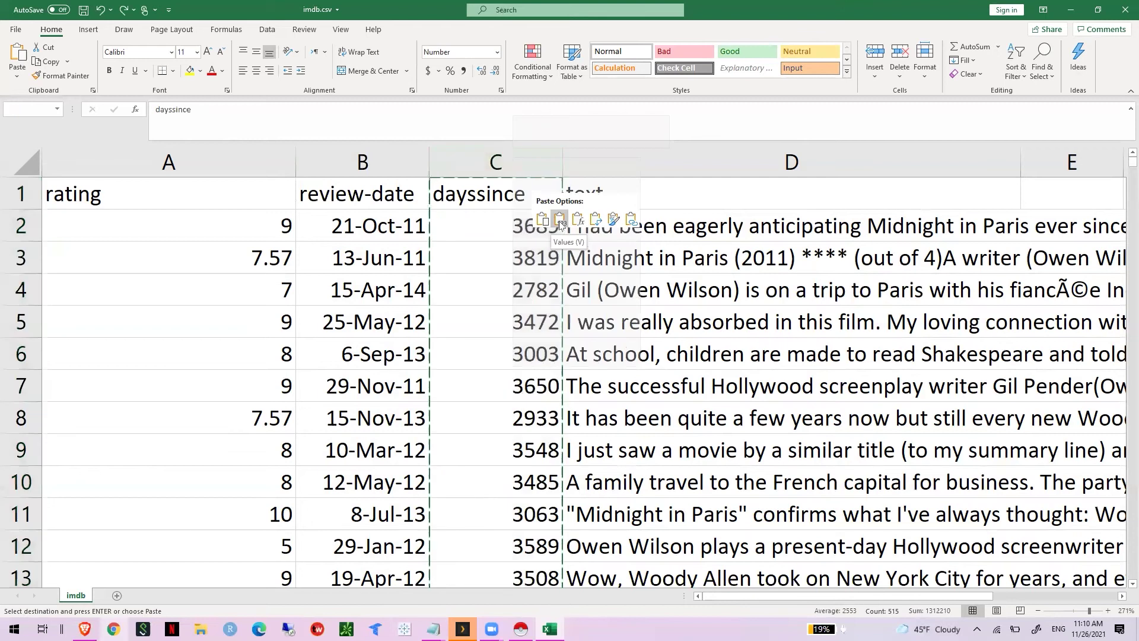
Delete the review-date column B
left_click(478, 265)
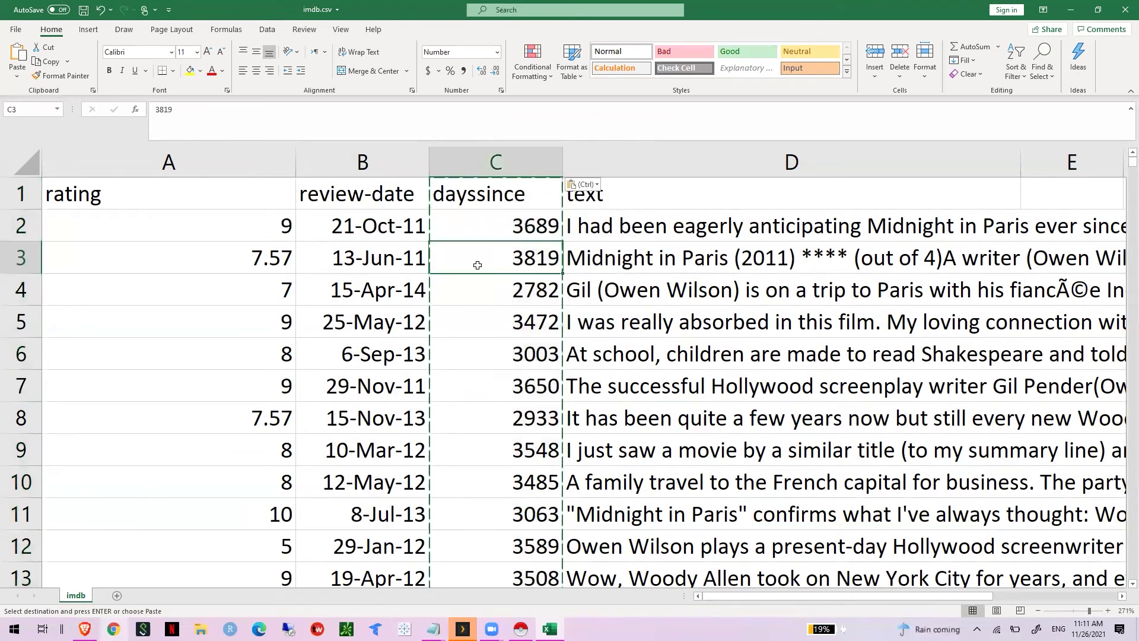
left_click(387, 160)
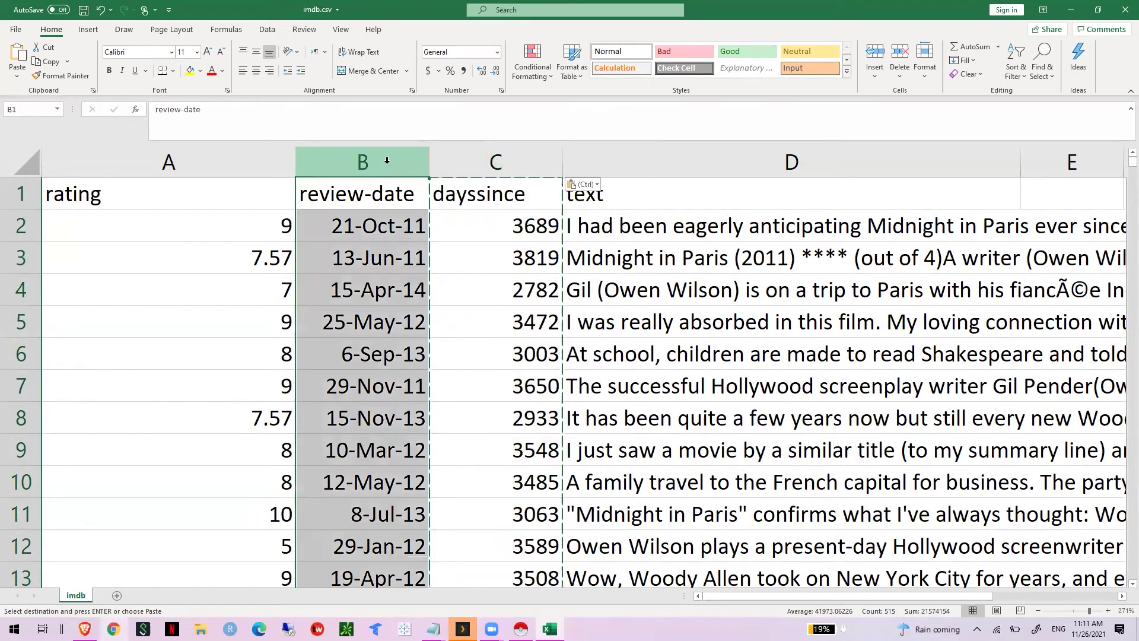
right_click(387, 160)
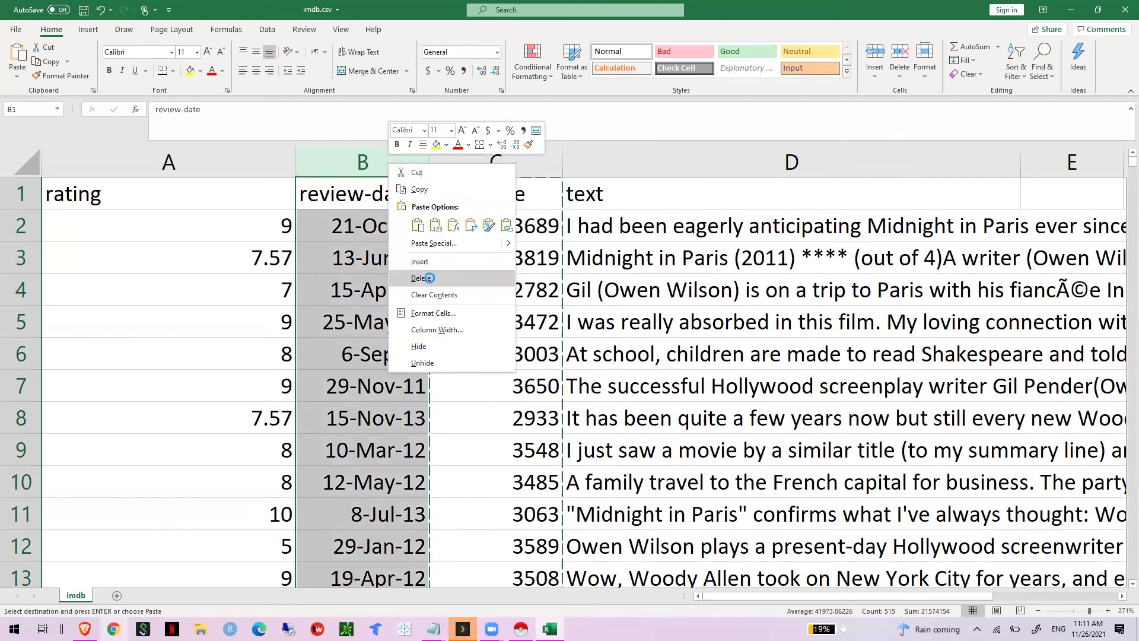
left_click(429, 278)
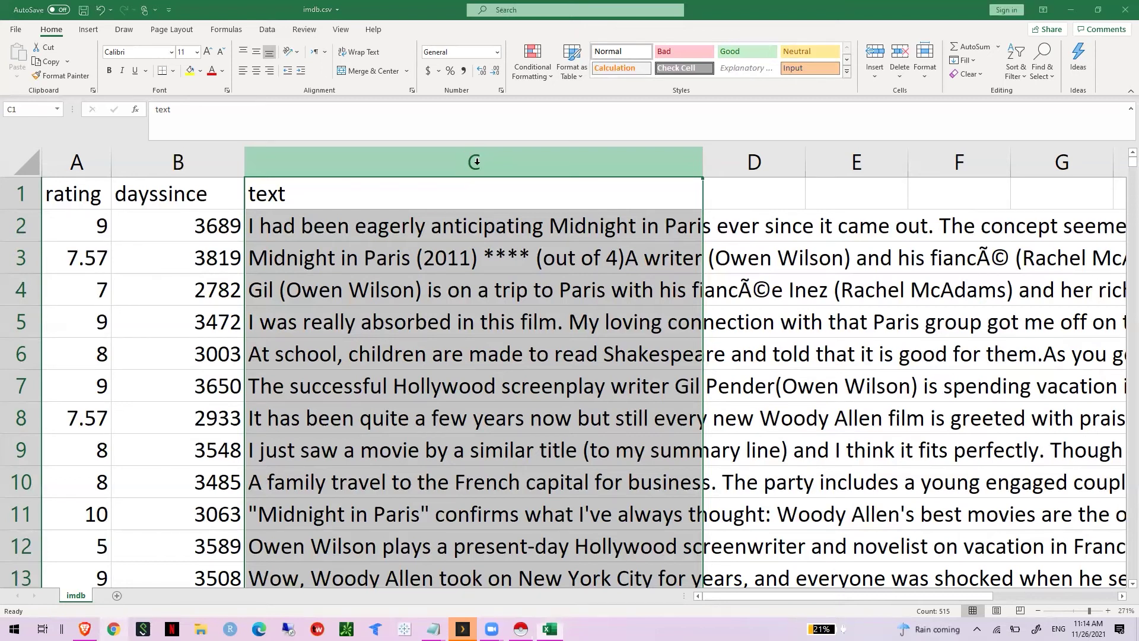
Replace every line break (Ctrl+J) in the review text with nothing, making 49 replacements
key("ctrl+h")
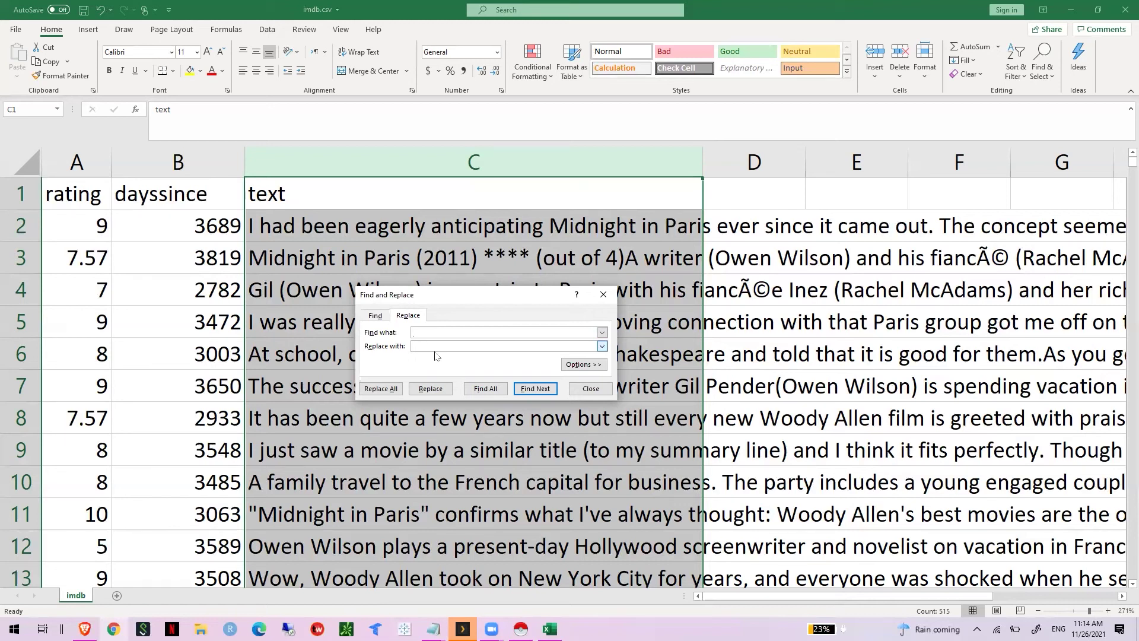
left_click(379, 389)
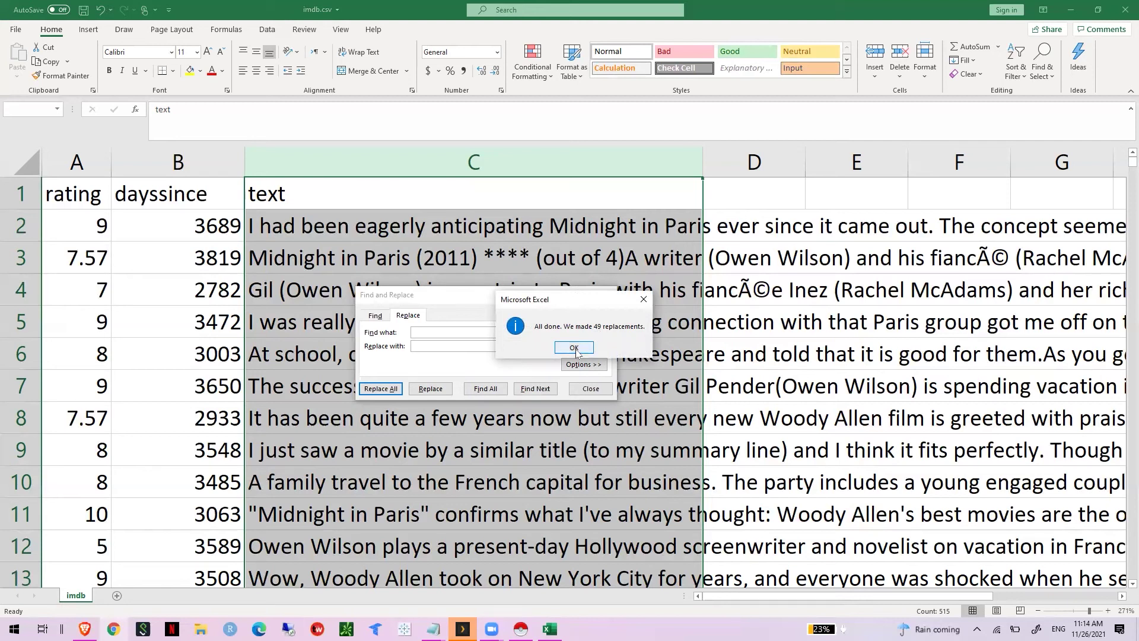
left_click(575, 348)
left_click(581, 389)
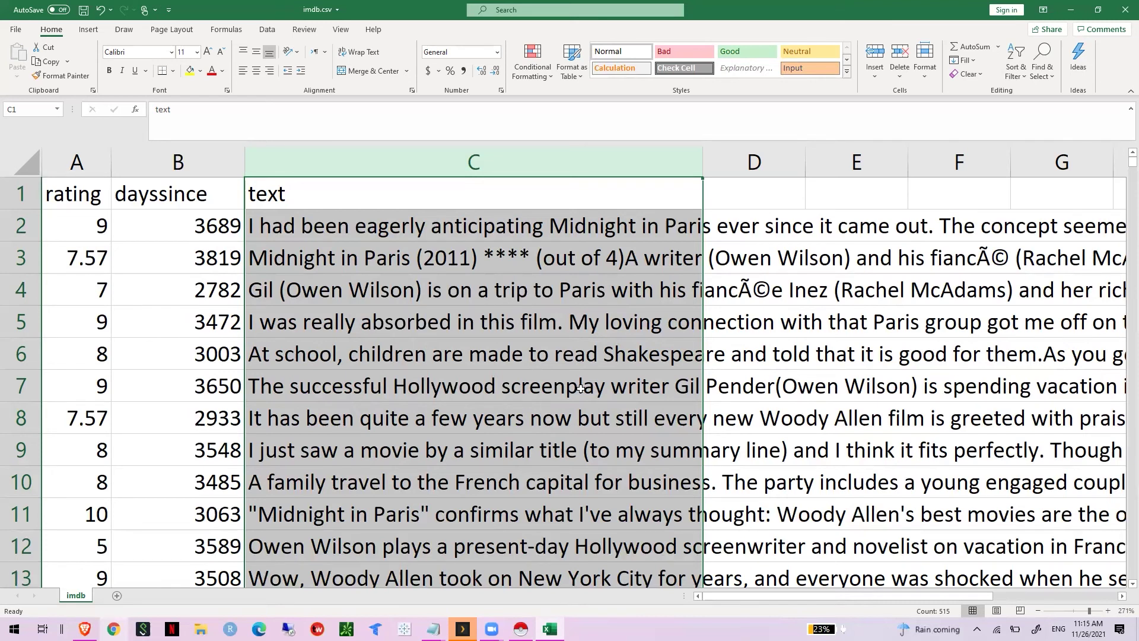
Save the sheet as midnightinparis_full.csv in CSV (Comma delimited) format
left_click(581, 389)
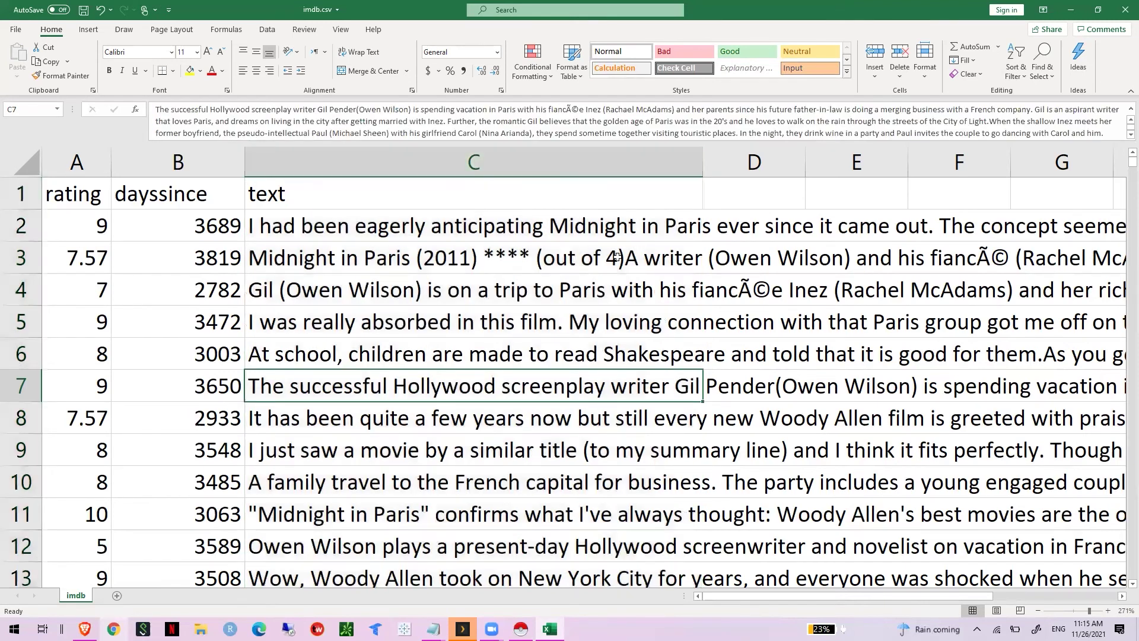
key("alt+f")
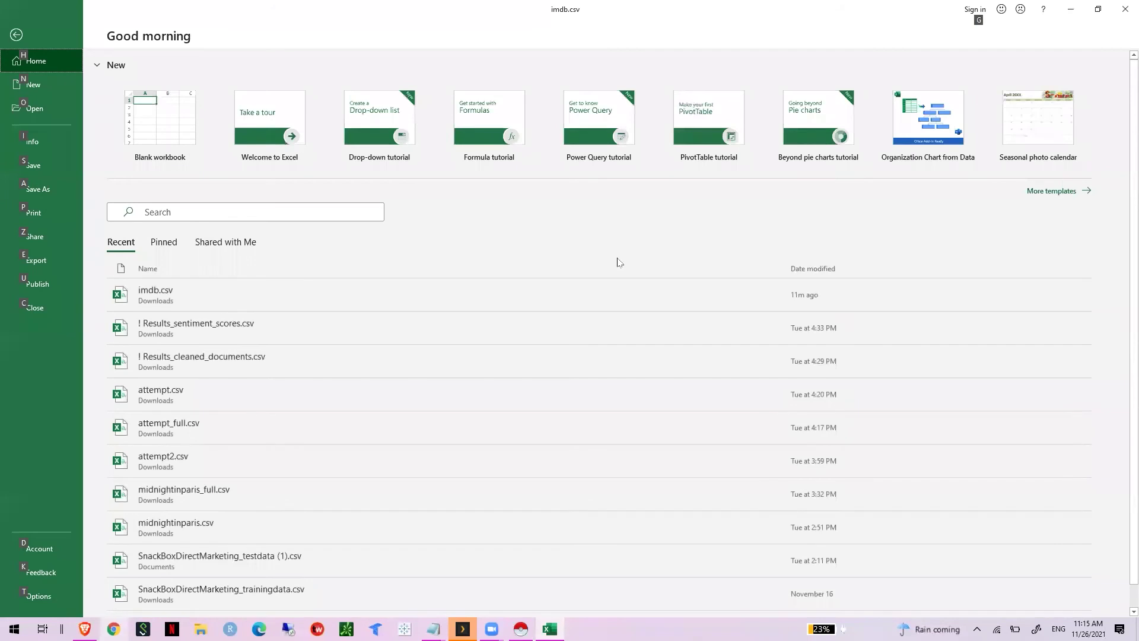
key("a")
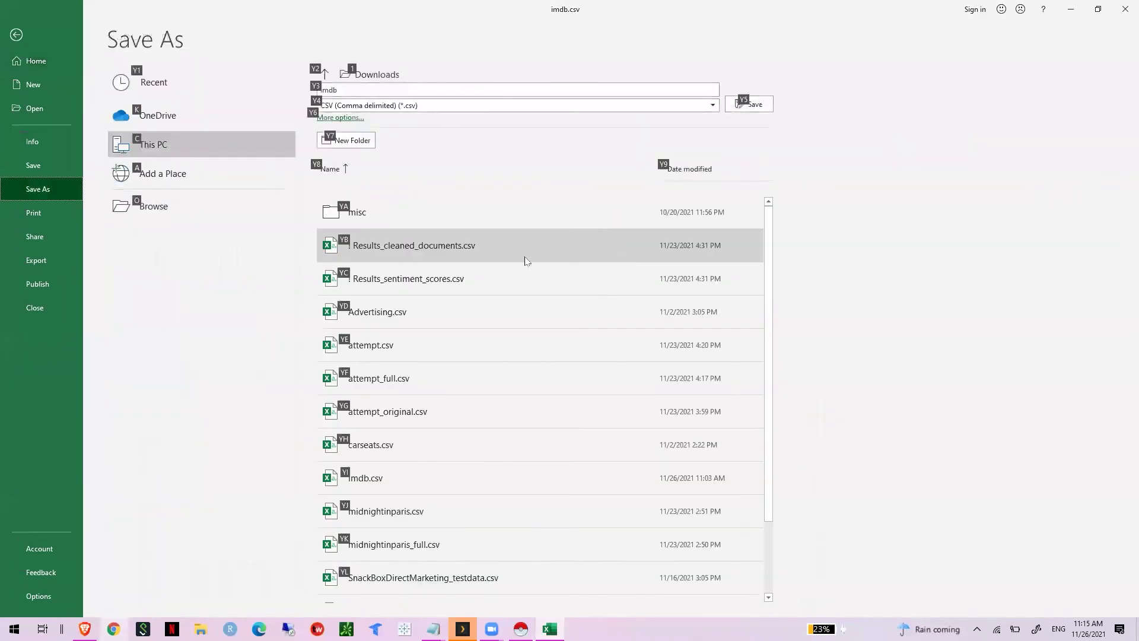
left_click(186, 215)
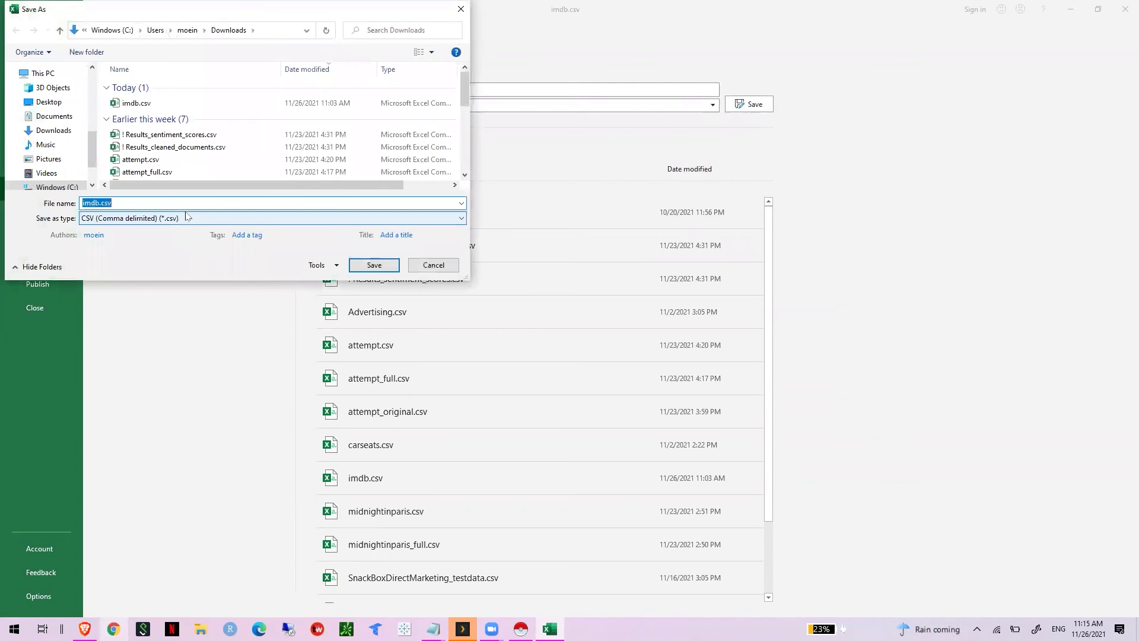
type("midnightinparis_full")
left_click(195, 215)
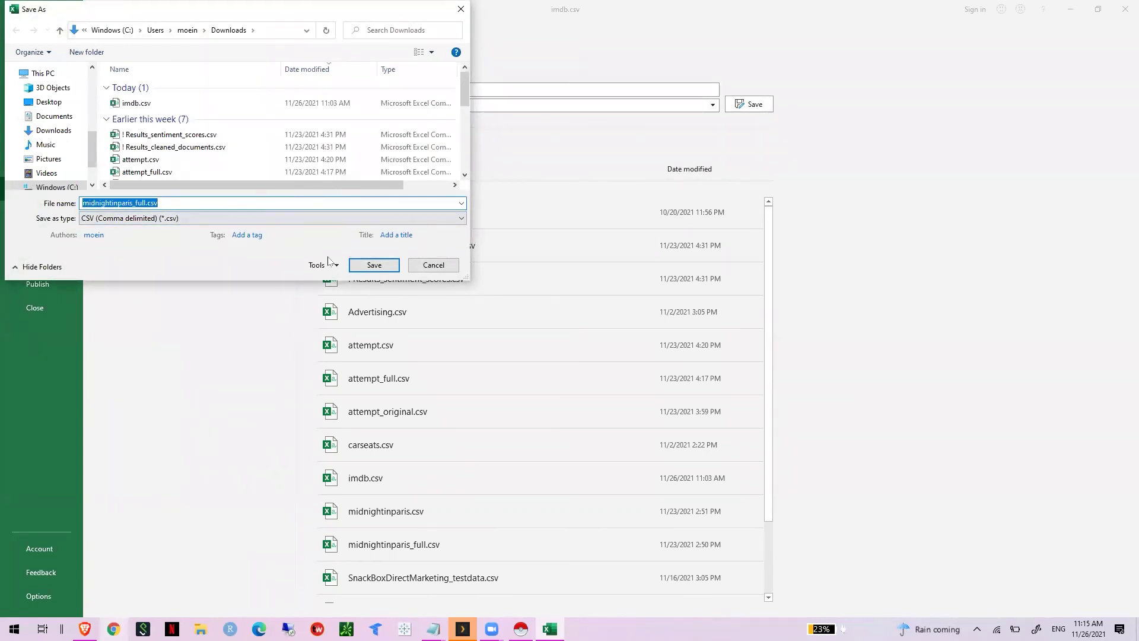
left_click(366, 265)
Delete the rating and dayssince columns and header row 1, leaving review text from A1
left_click_drag(208, 153, 62, 174)
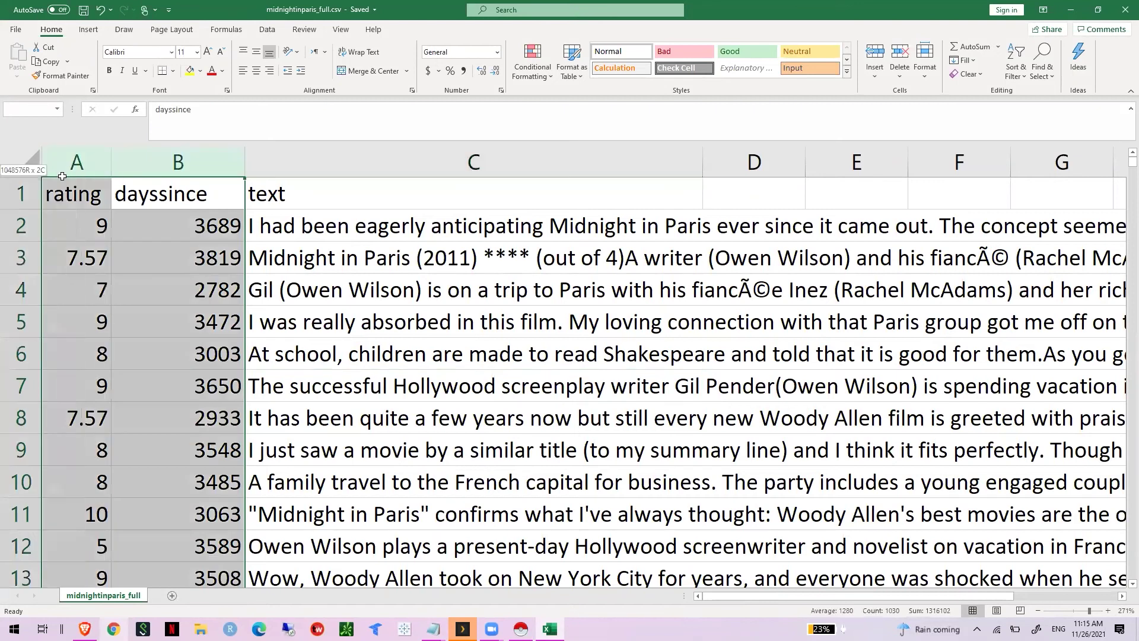
right_click(66, 160)
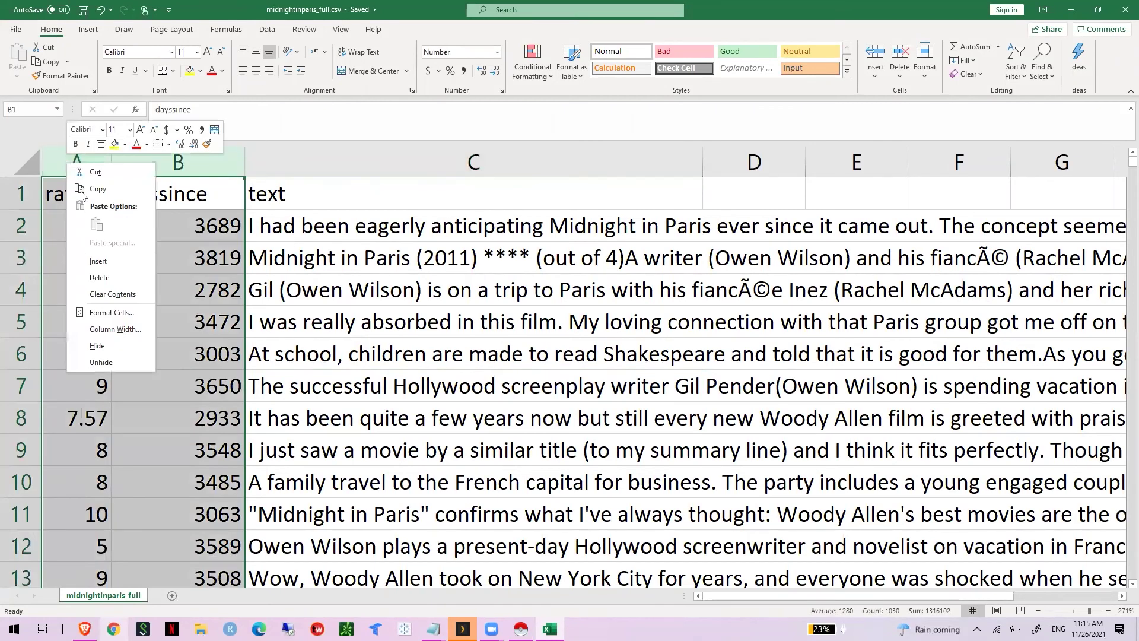
left_click(117, 271)
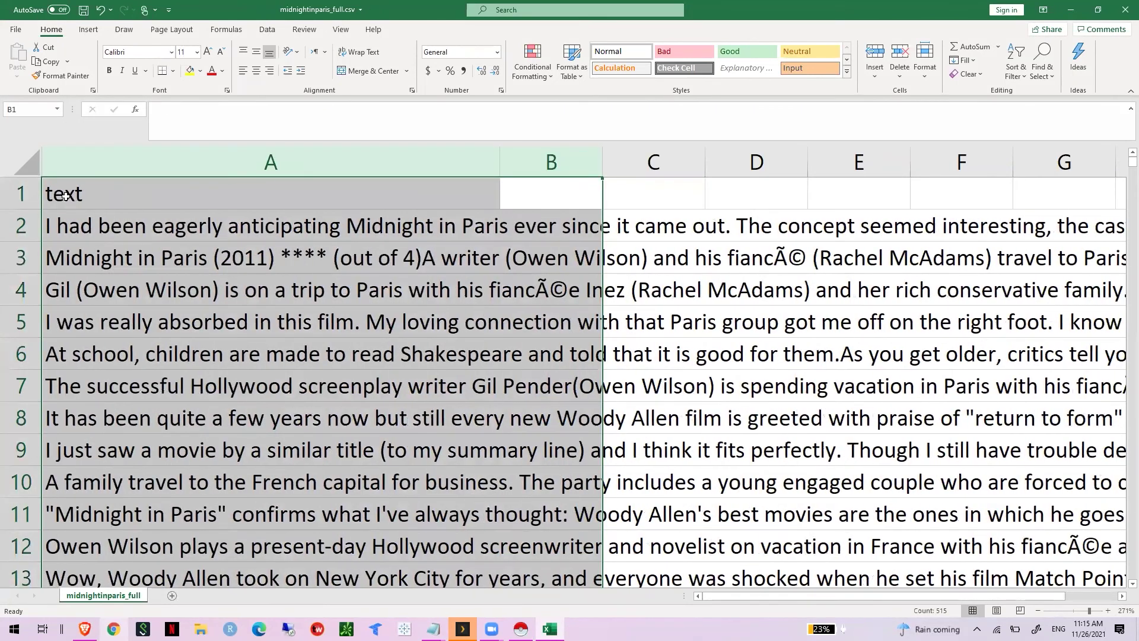
left_click(22, 191)
right_click(24, 190)
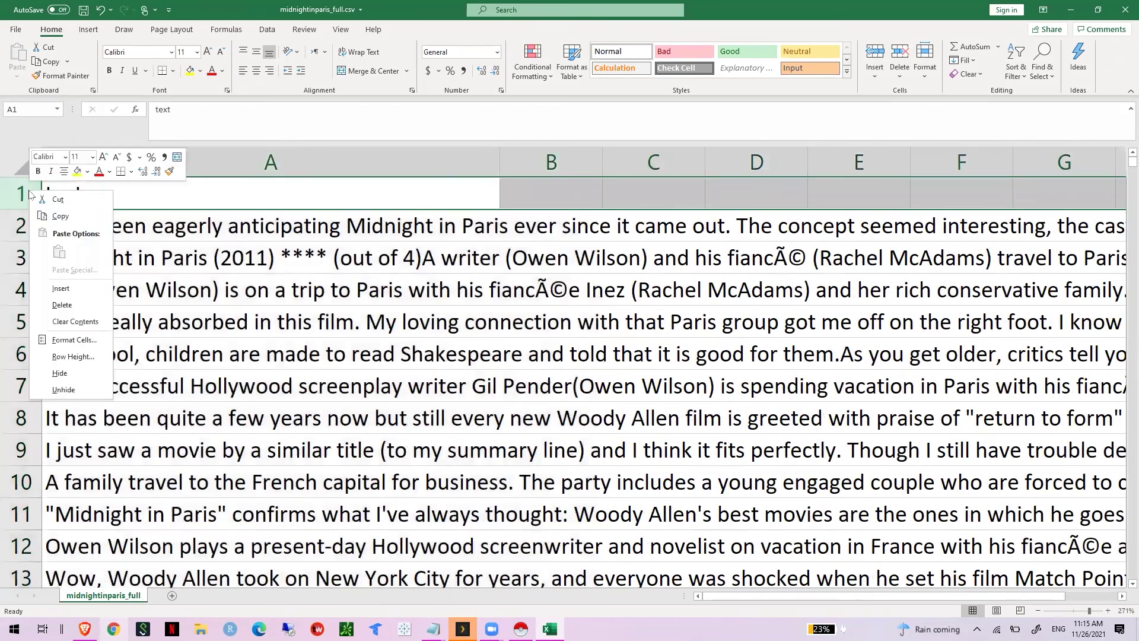
left_click(77, 303)
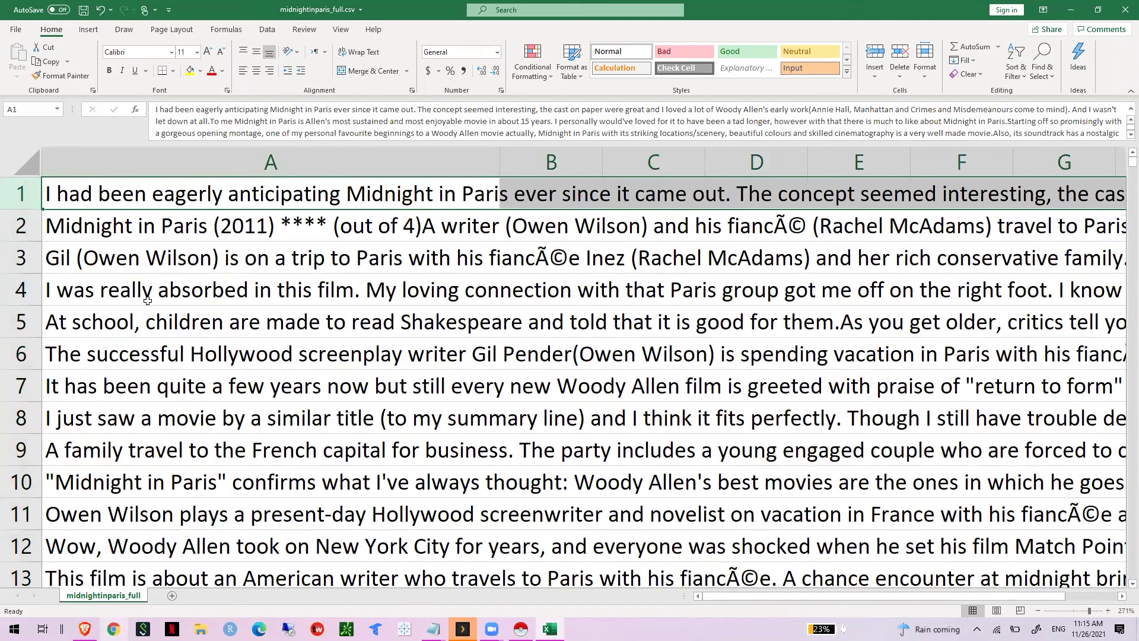
left_click(147, 301)
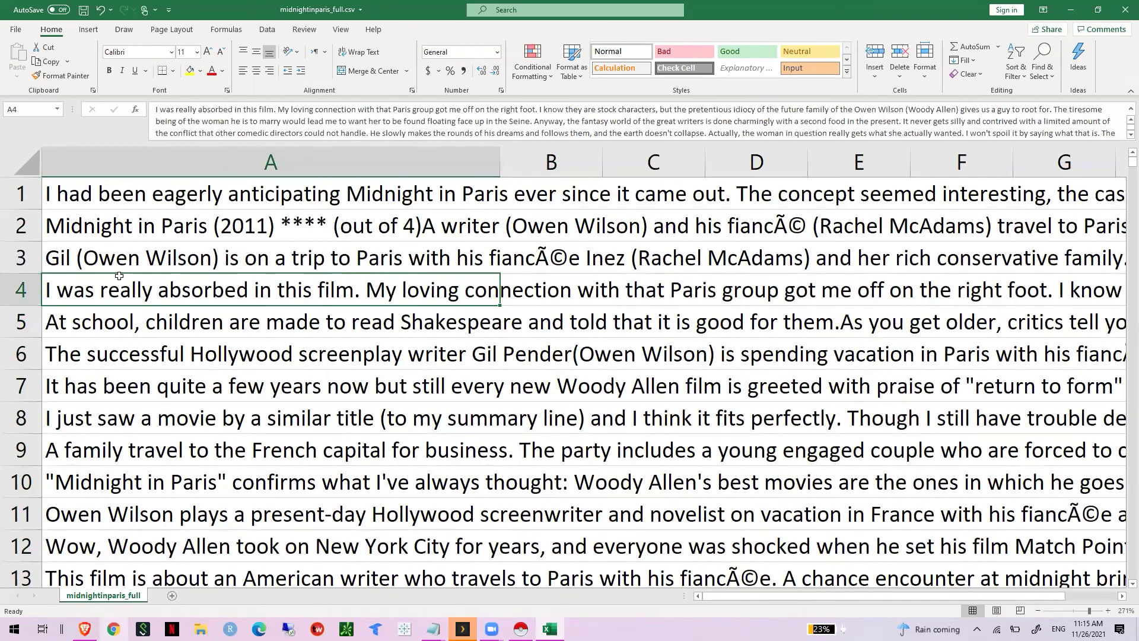
Save a copy as midnightinparis_reviews.csv, keeping the CSV (Comma delimited) format
left_click(16, 29)
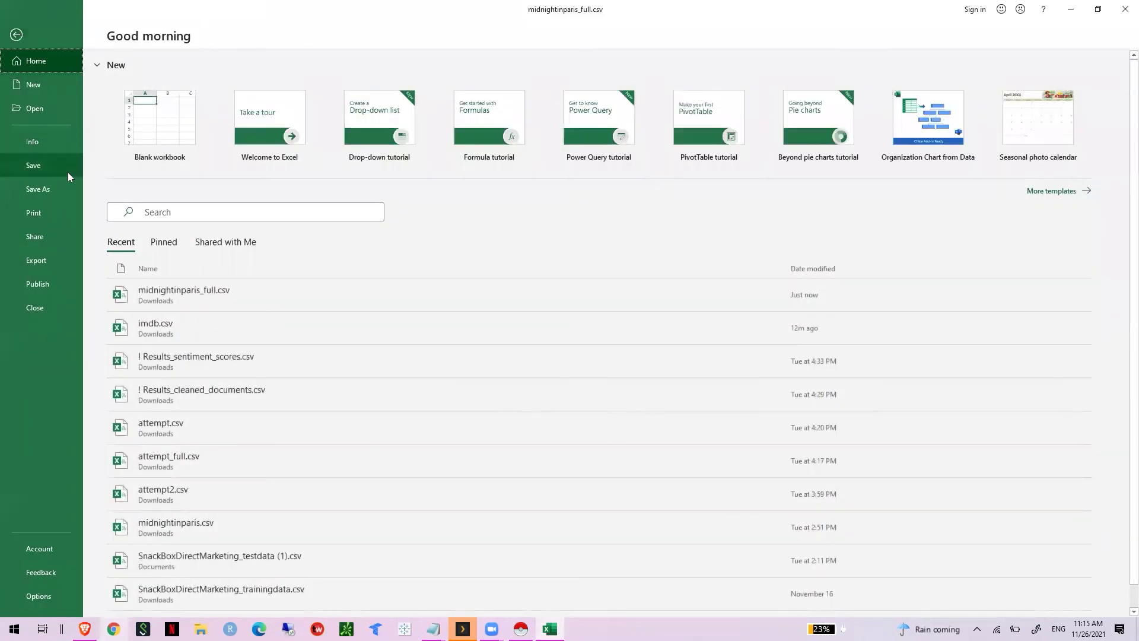
left_click(60, 186)
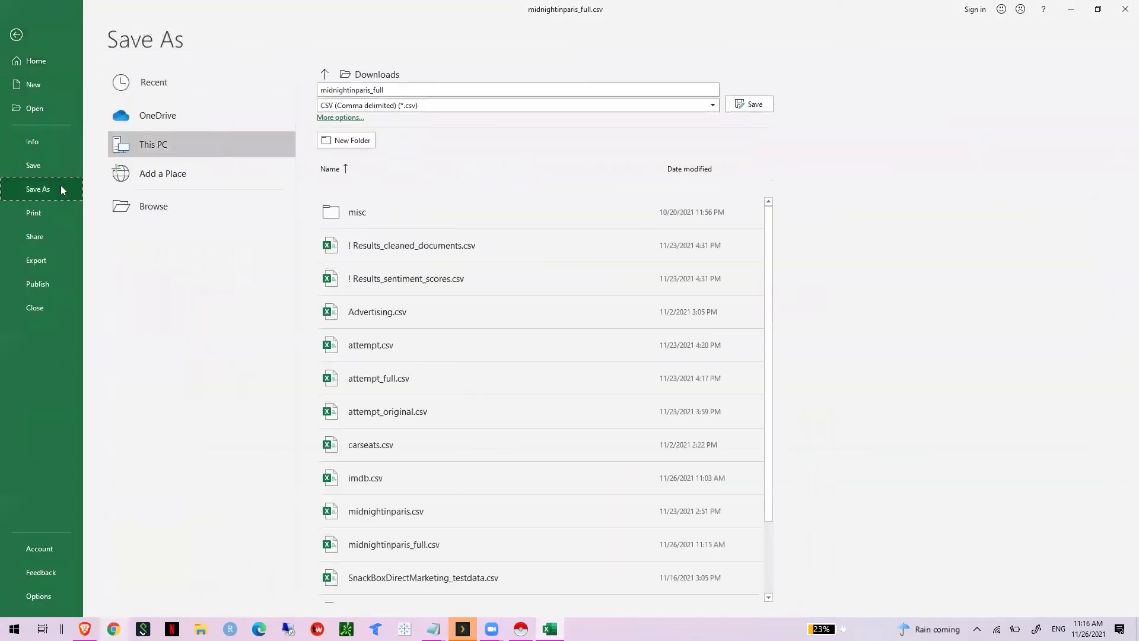
left_click(181, 208)
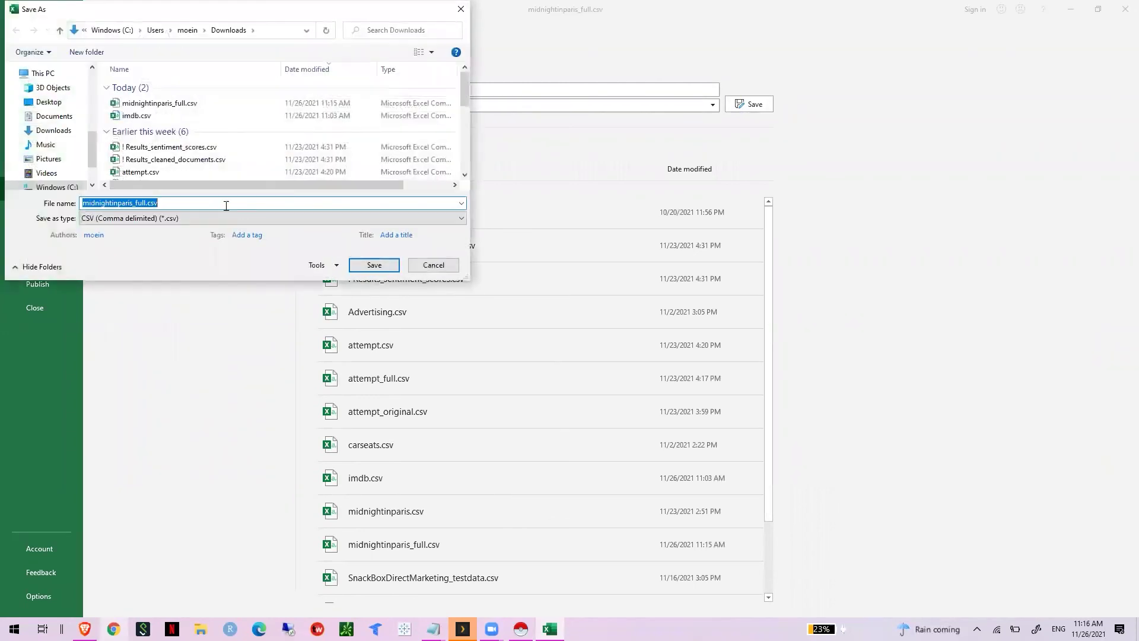
left_click(227, 205)
key("Left")
key("Left")
key("Left")
key("Left")
key("BackSpace")
key("BackSpace")
key("BackSpace")
key("BackSpace")
type("review")
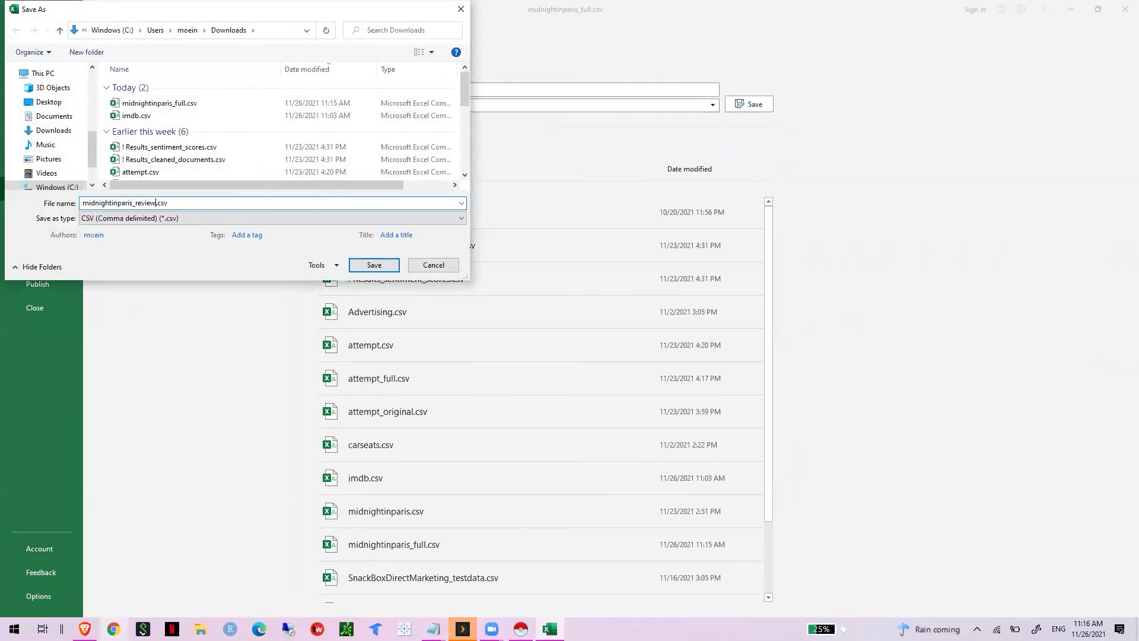
type("s")
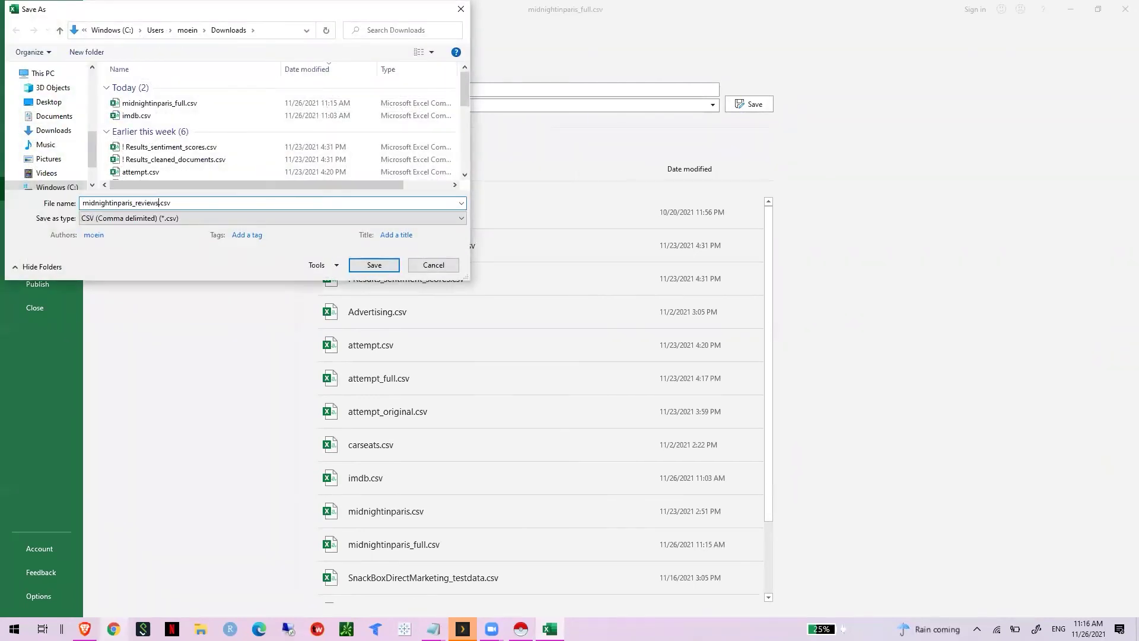
left_click(190, 221)
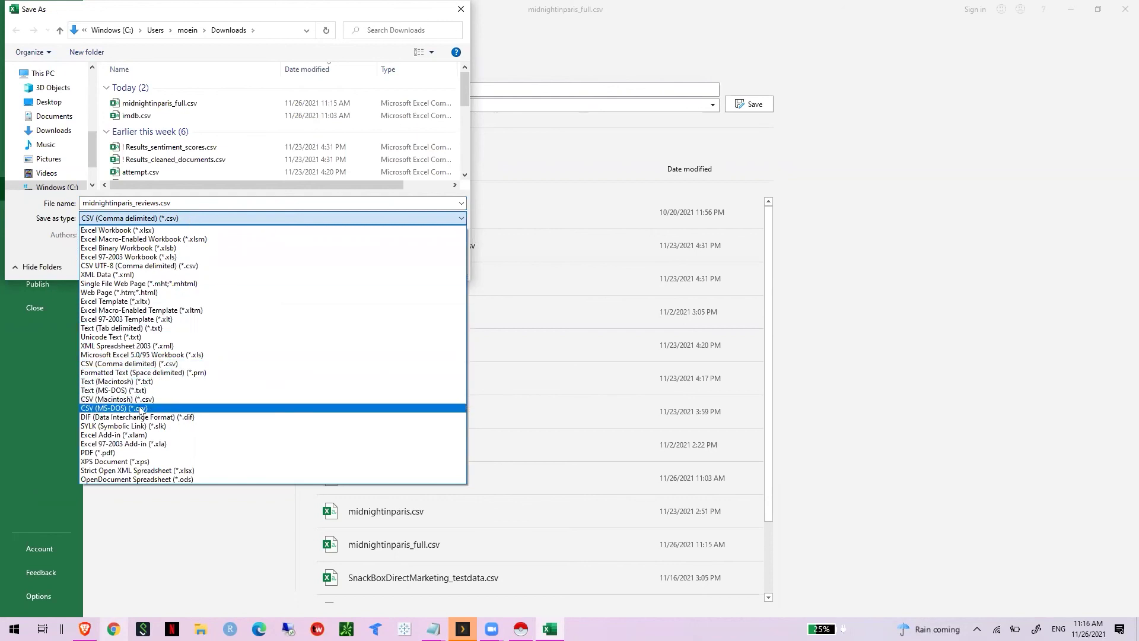
left_click(197, 363)
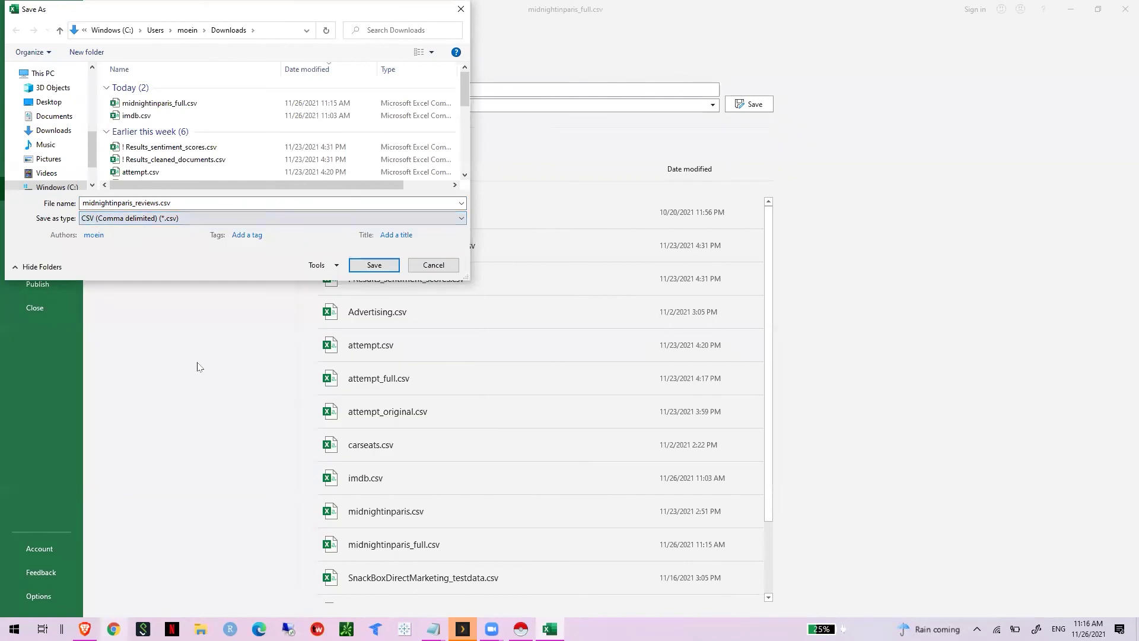
left_click(366, 265)
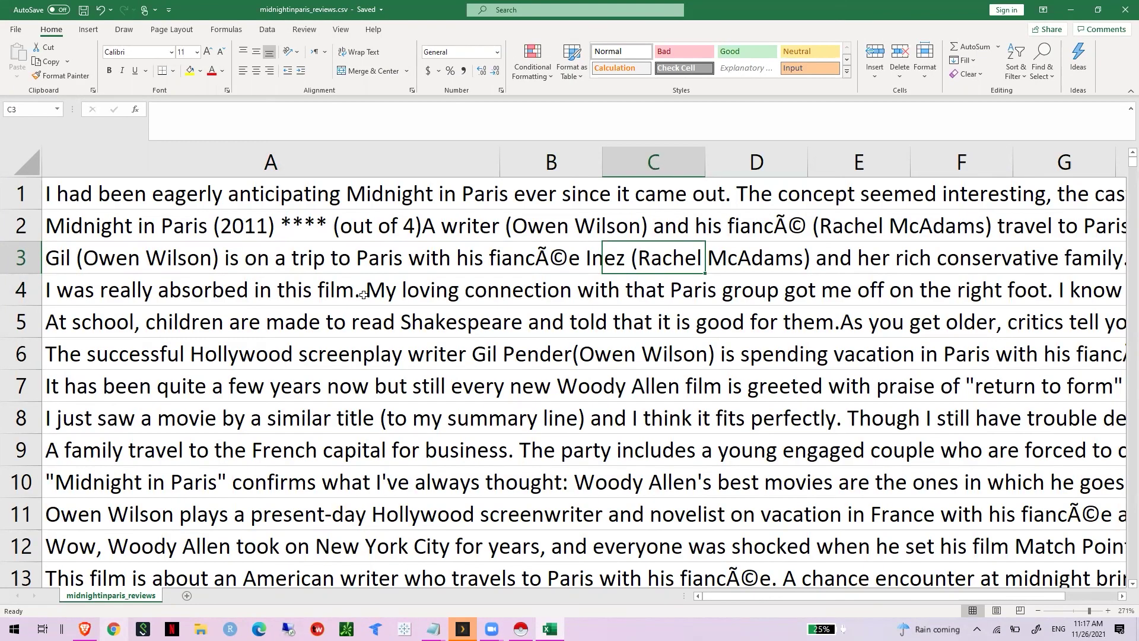